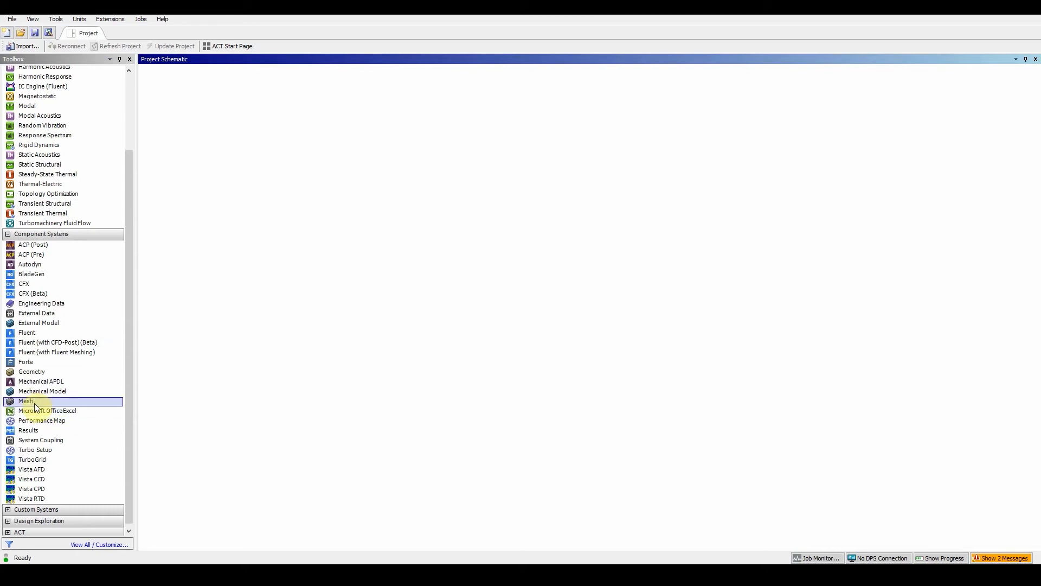
# Step: Add a Mesh component system to the project and import component.stp as its geometry
pyautogui.moveTo(35, 407); pyautogui.dragTo(206, 125)
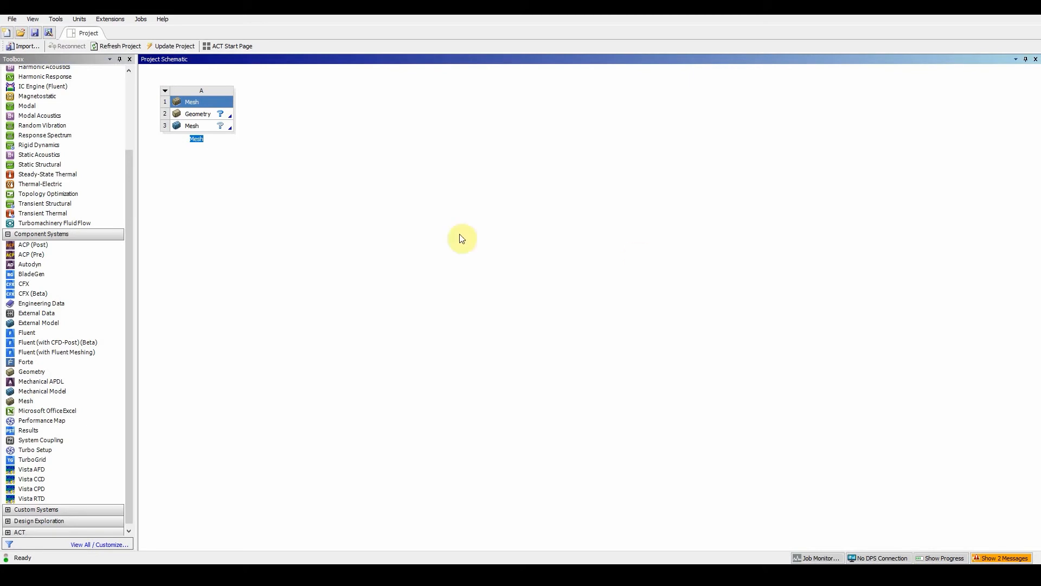
pyautogui.rightClick(219, 113)
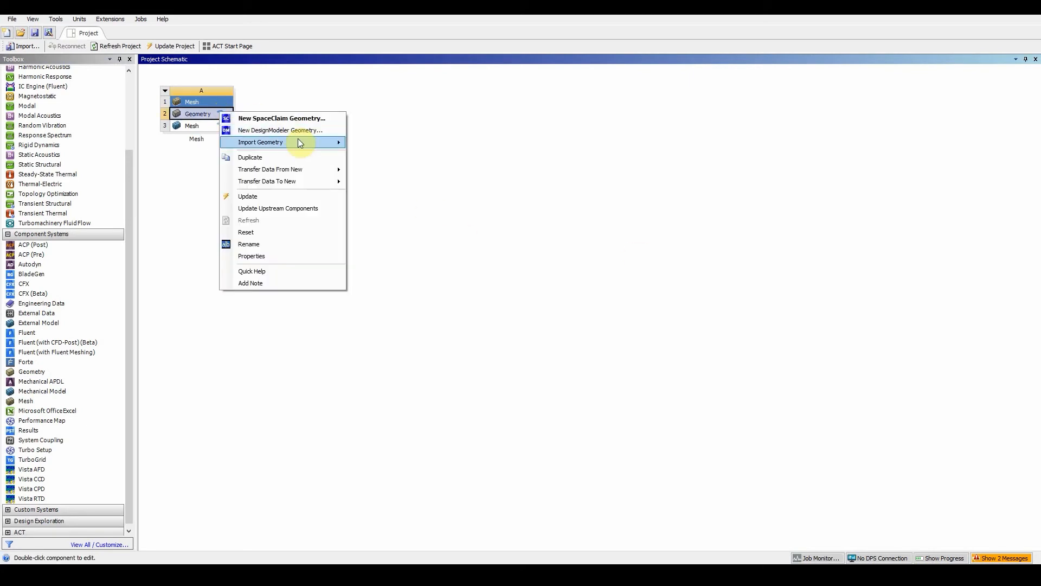
pyautogui.moveTo(298, 138)
pyautogui.click(382, 141)
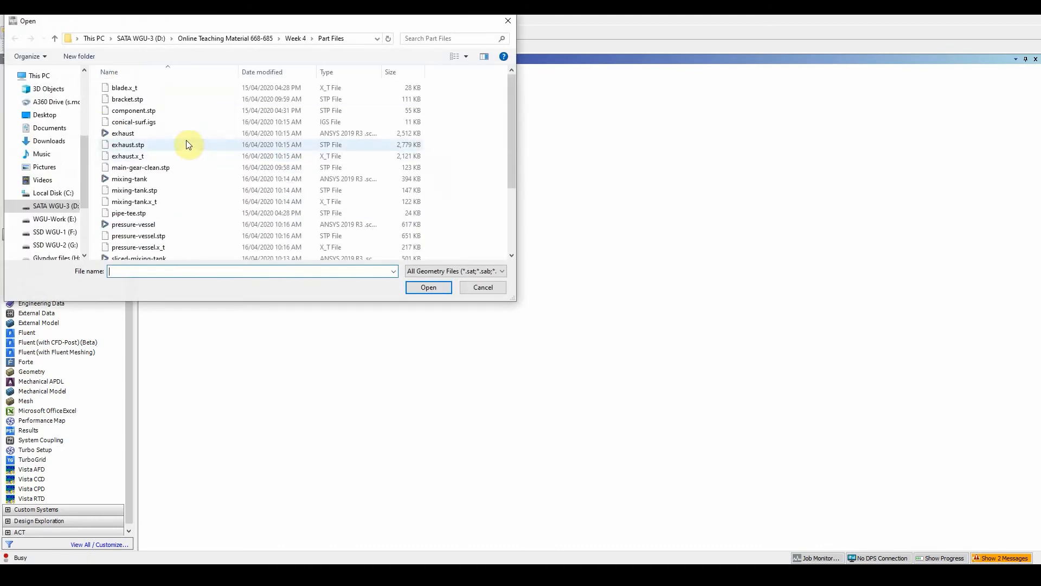
pyautogui.click(144, 114)
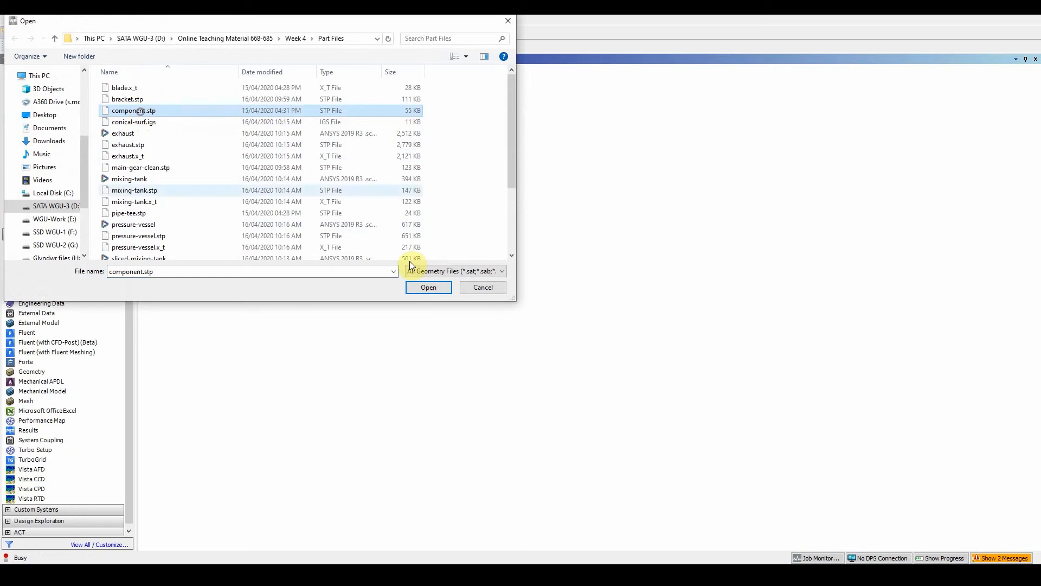
pyautogui.click(431, 289)
# Step: Open the geometry in DesignModeler, generate the imported part, and close DesignModeler
pyautogui.rightClick(225, 114)
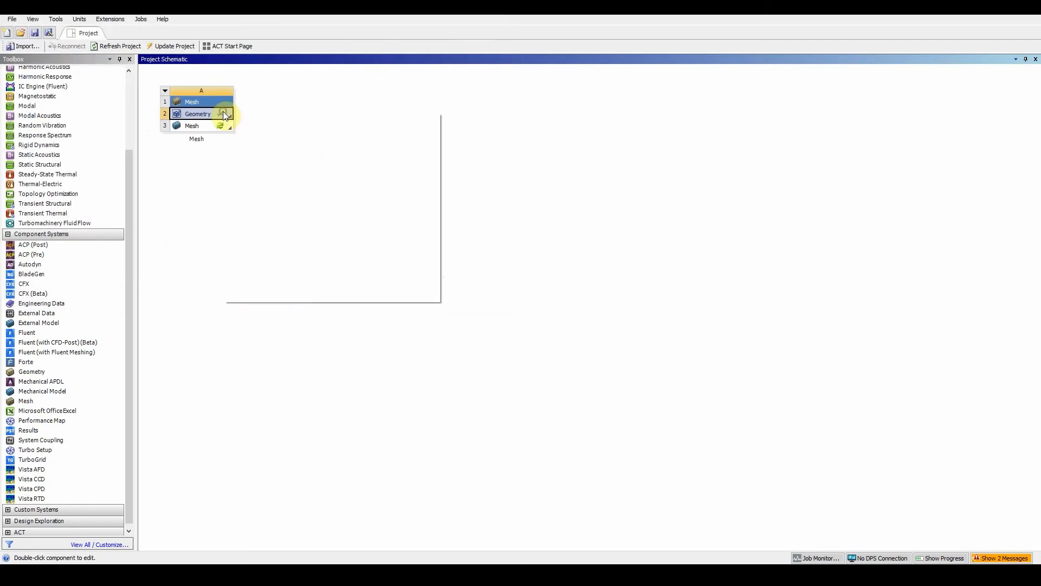
pyautogui.click(255, 131)
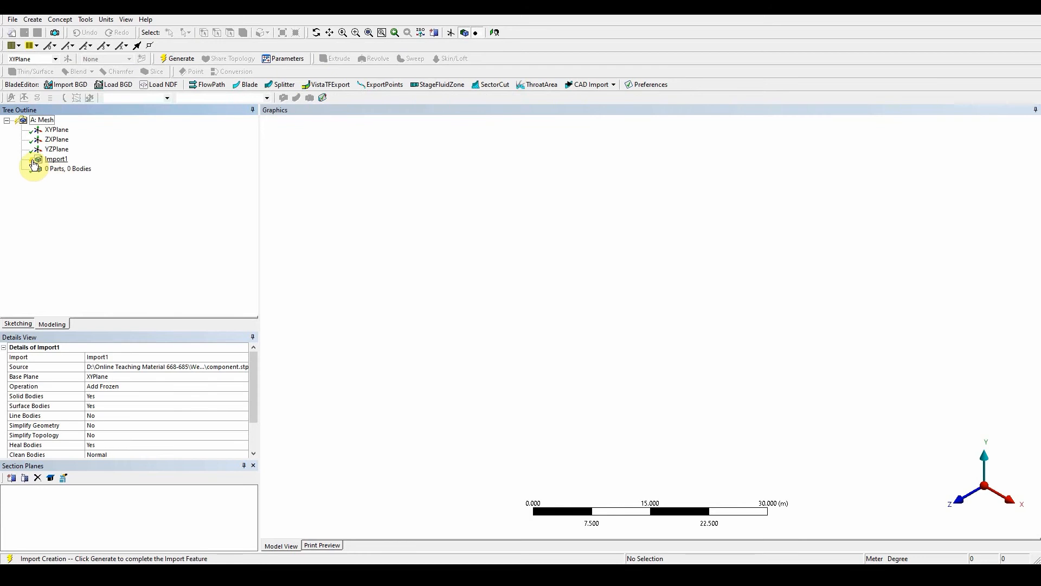
pyautogui.click(177, 59)
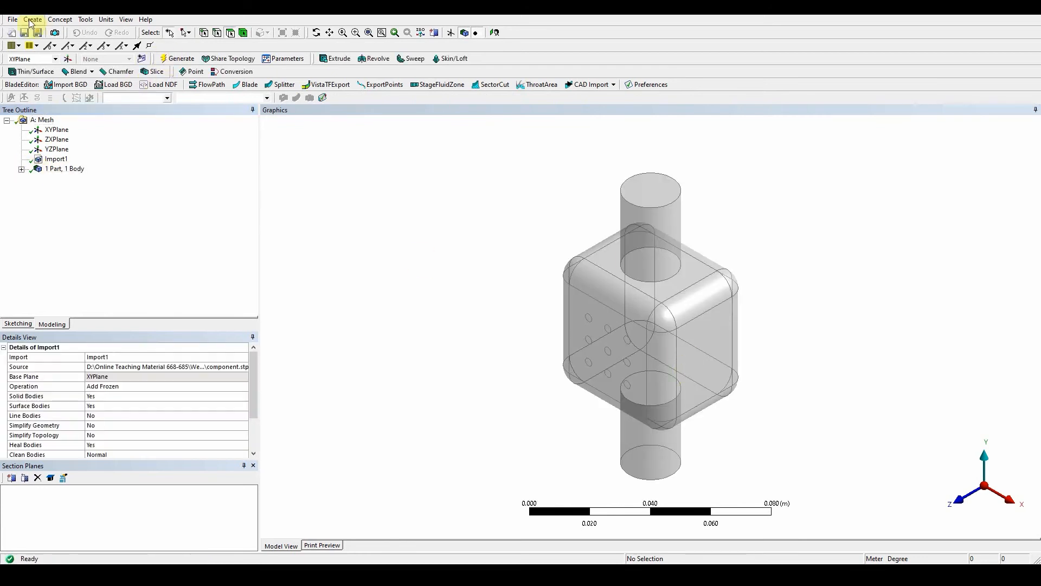
pyautogui.click(12, 20)
pyautogui.click(70, 212)
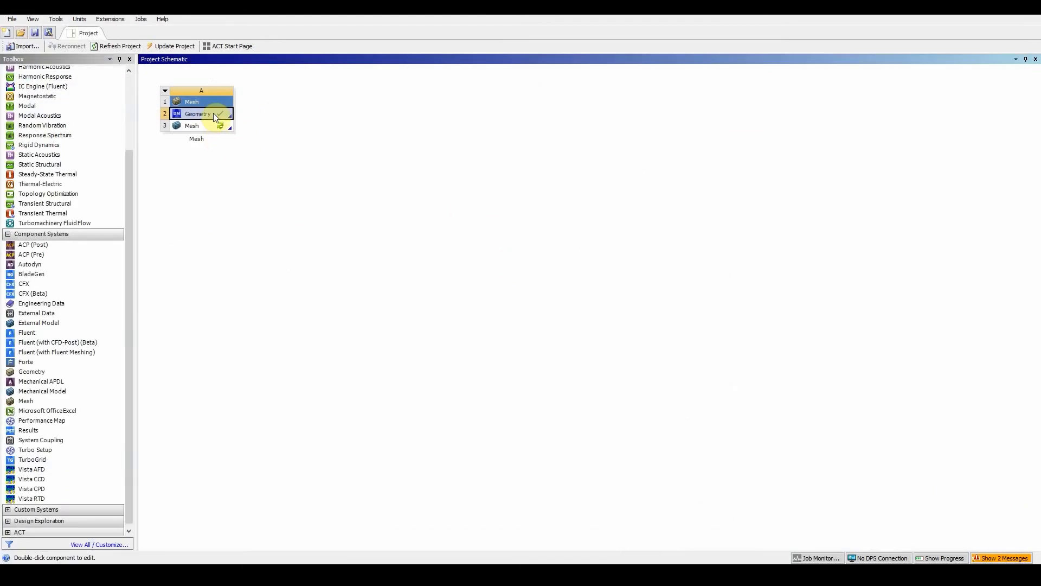
# Step: Open the mesh component and set the unit system to Metric (m, kg, N, s, V, A)
pyautogui.doubleClick(218, 127)
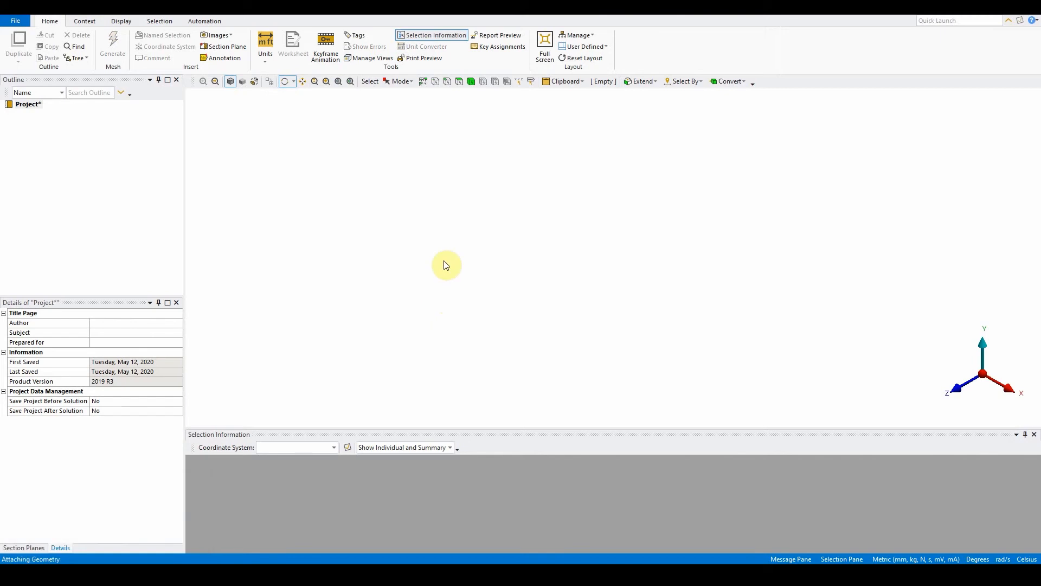
pyautogui.click(264, 43)
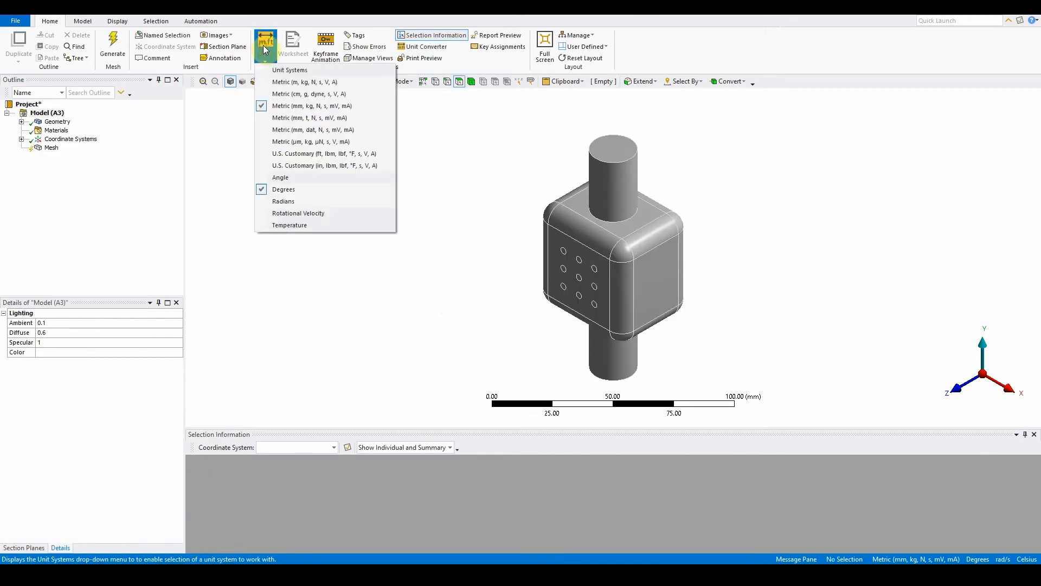
pyautogui.click(281, 83)
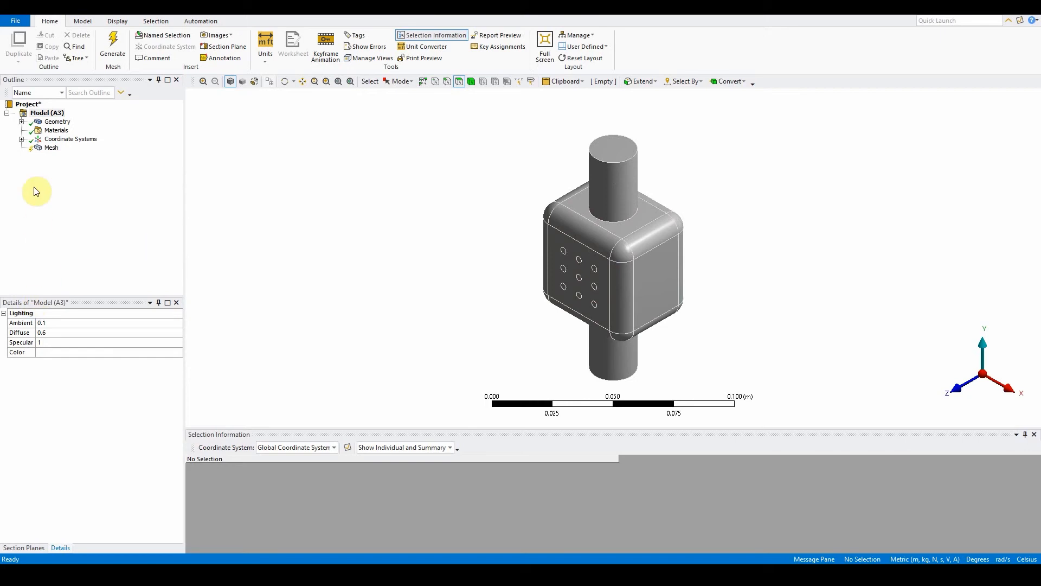
# Step: Set the mesh's Physics Preference to CFD
pyautogui.click(47, 148)
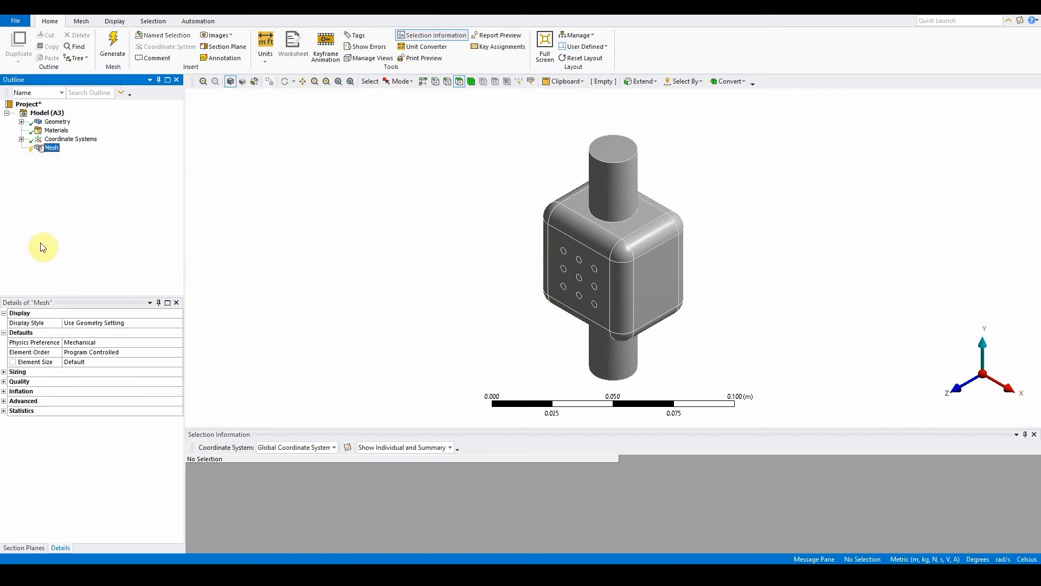
pyautogui.click(4, 372)
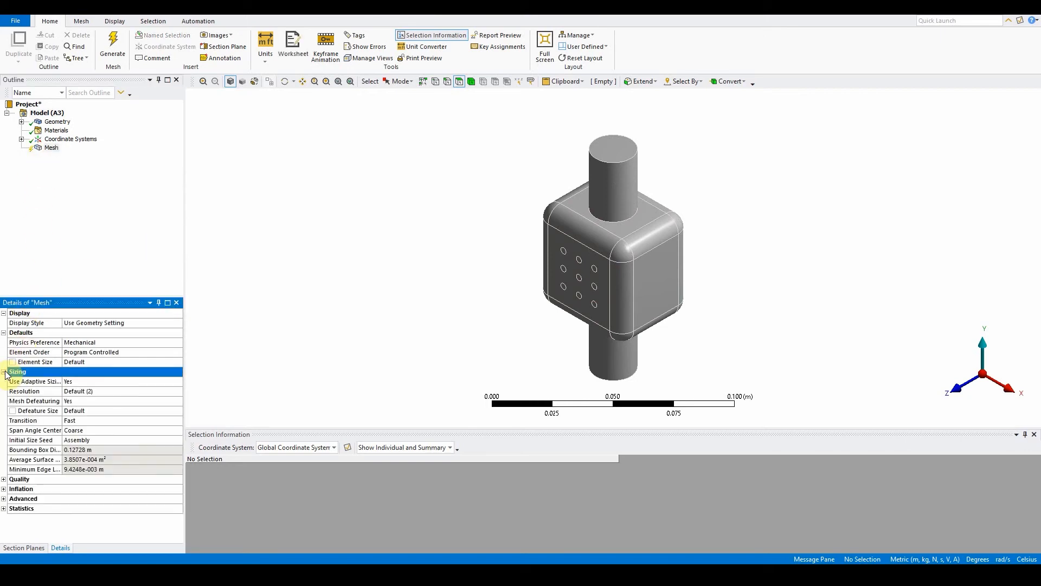
pyautogui.click(96, 342)
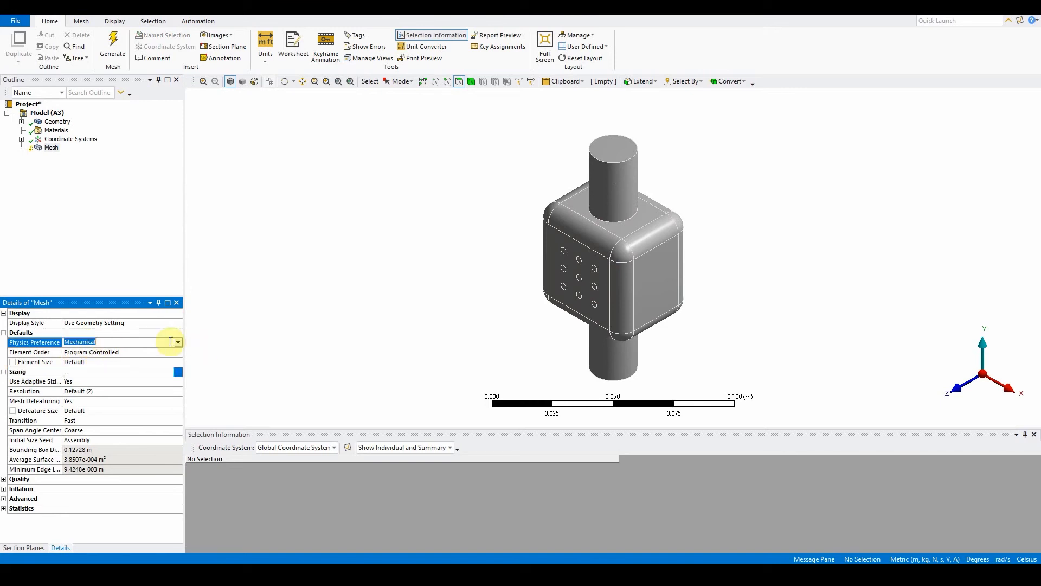
pyautogui.click(177, 342)
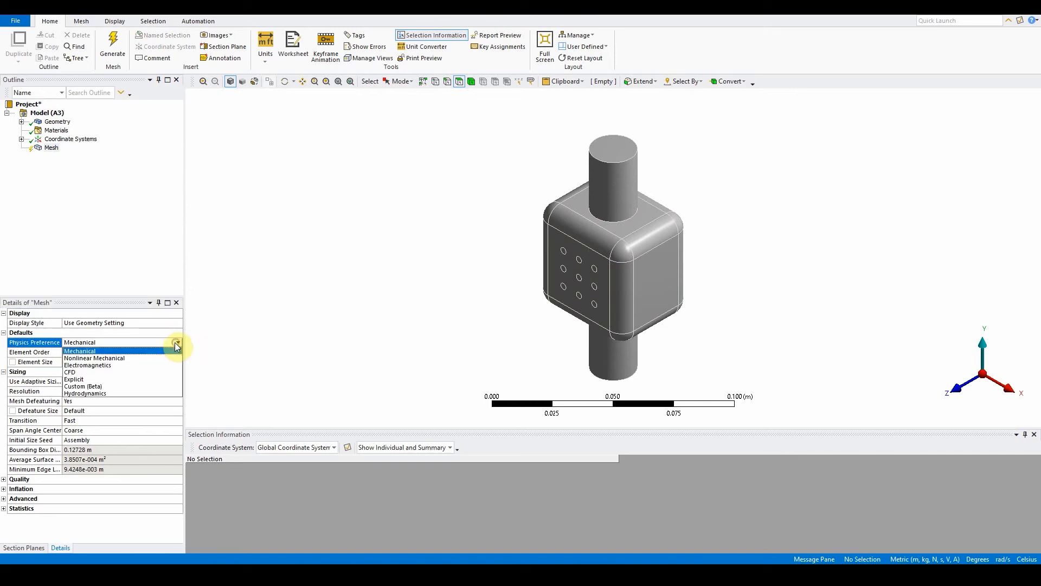
pyautogui.click(136, 372)
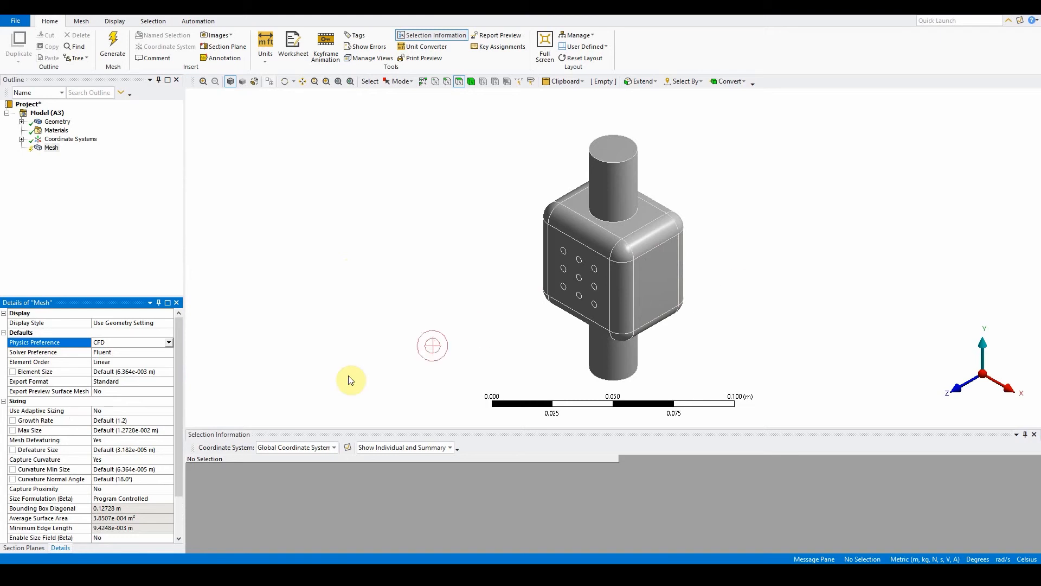
# Step: Set the mesh quality Mesh Metric to Orthogonal Quality
pyautogui.moveTo(180, 442); pyautogui.dragTo(181, 484)
pyautogui.click(16, 499)
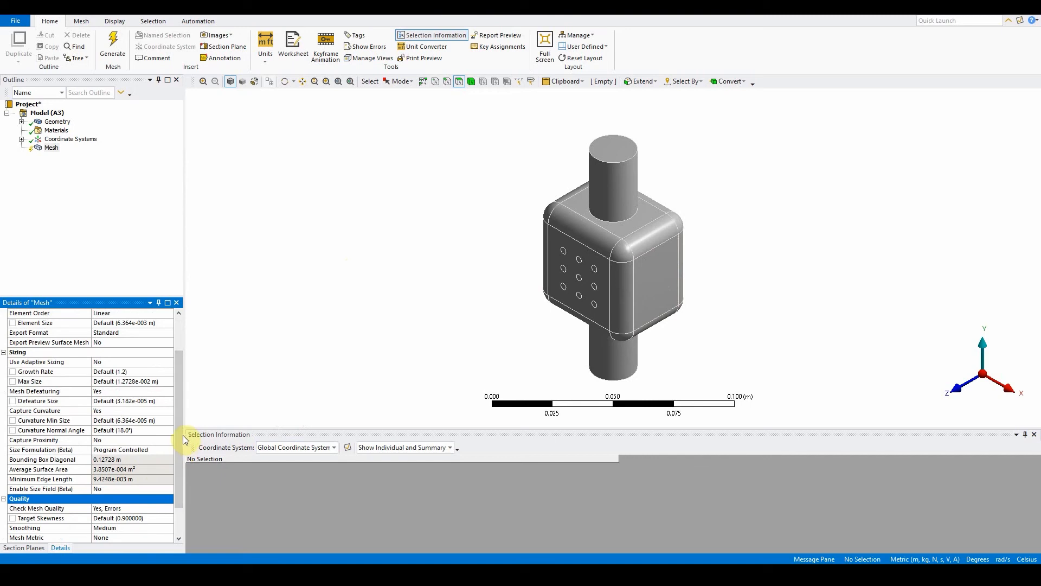
pyautogui.moveTo(179, 440); pyautogui.dragTo(177, 461)
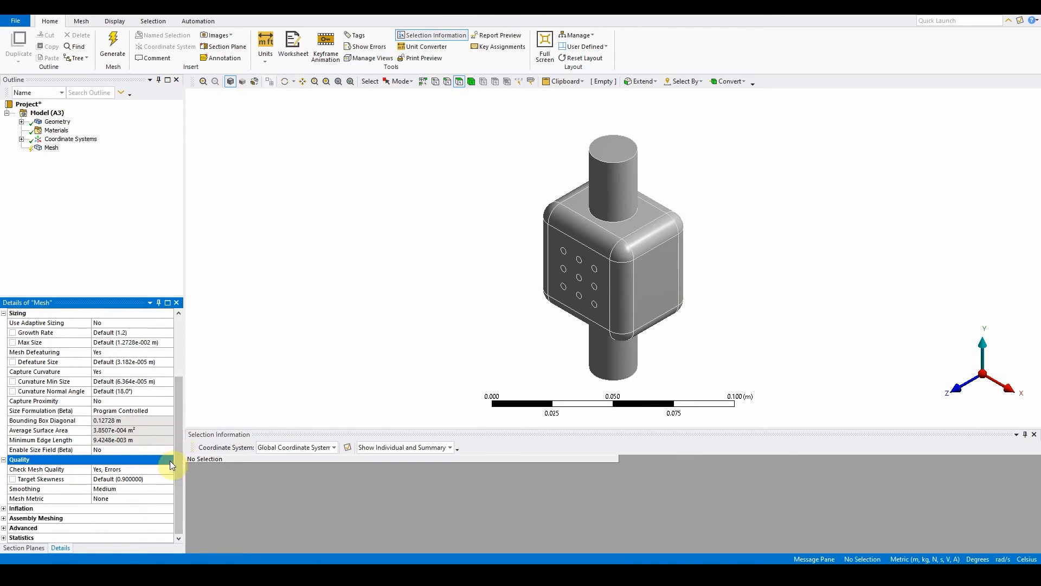
pyautogui.click(126, 498)
pyautogui.click(169, 498)
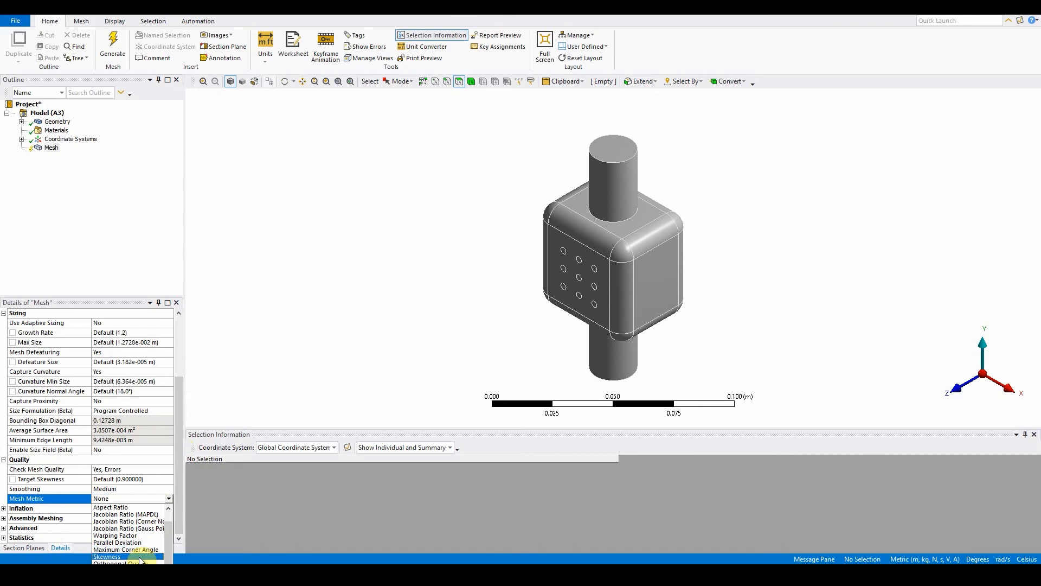
pyautogui.click(142, 556)
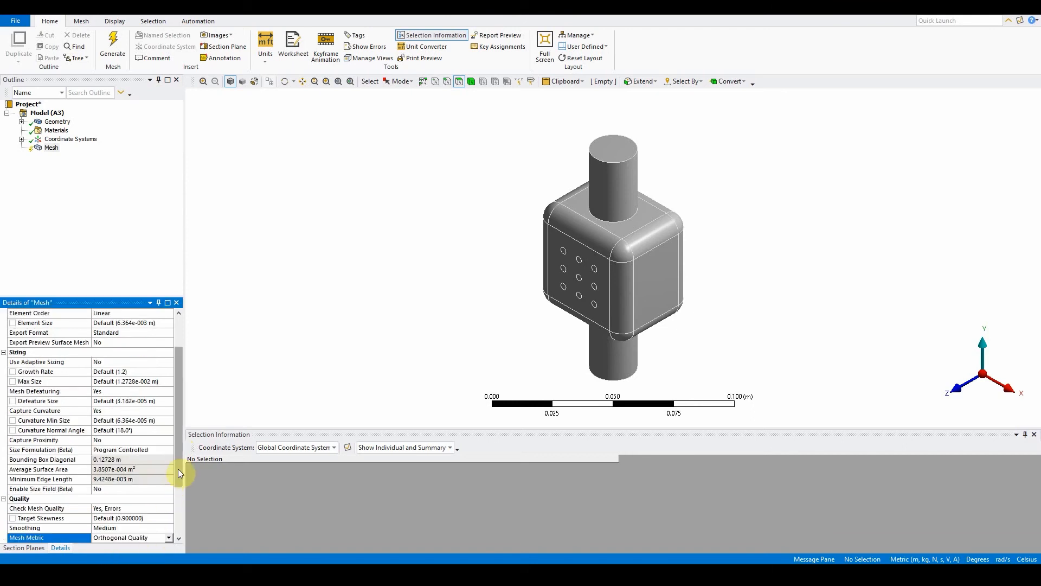
# Step: Create a named selection called inlet on the top circular end face of the pipe
pyautogui.moveTo(178, 469); pyautogui.dragTo(181, 542)
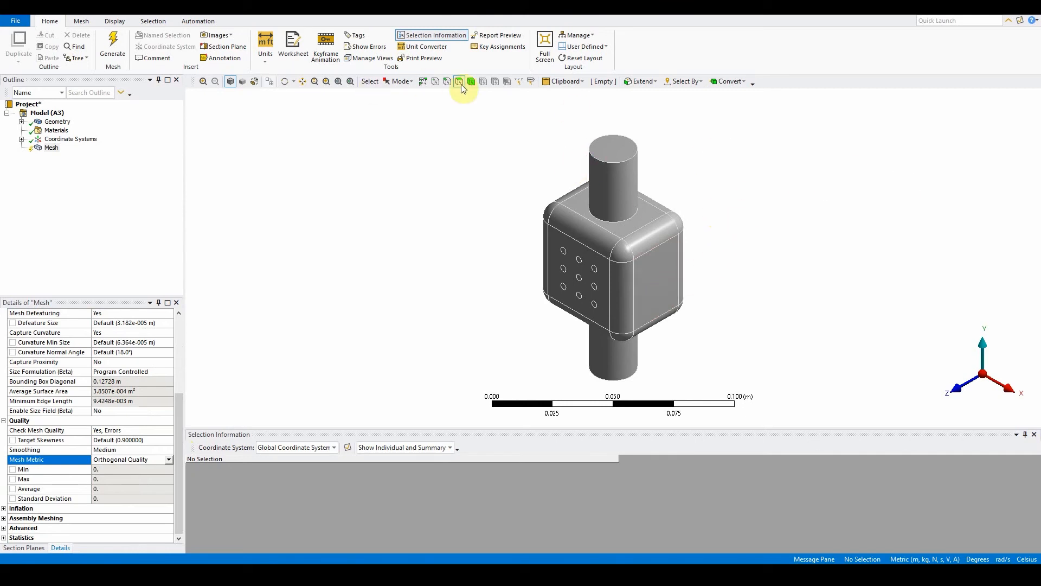
pyautogui.click(608, 155)
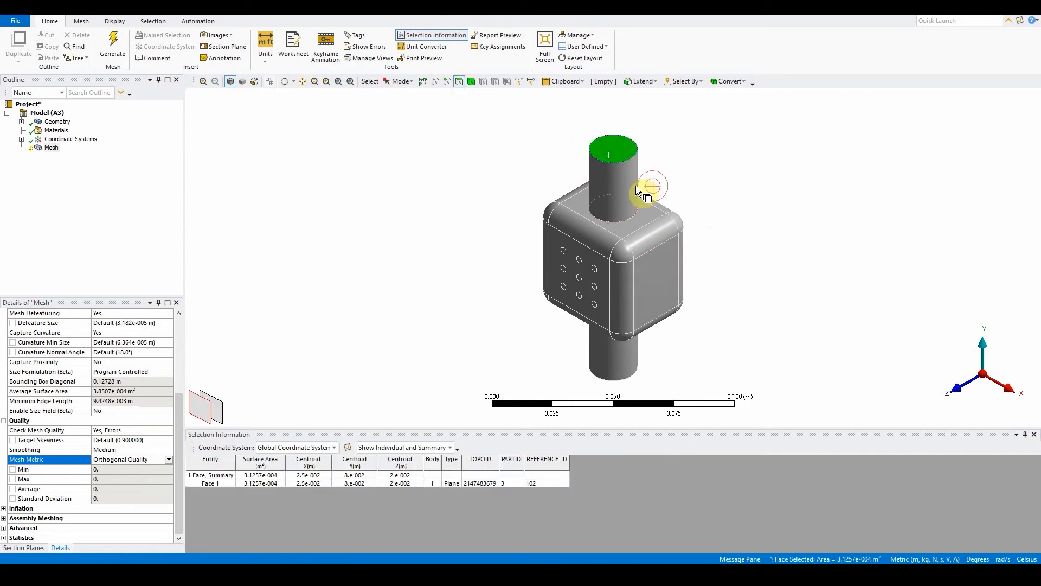
pyautogui.press('n')
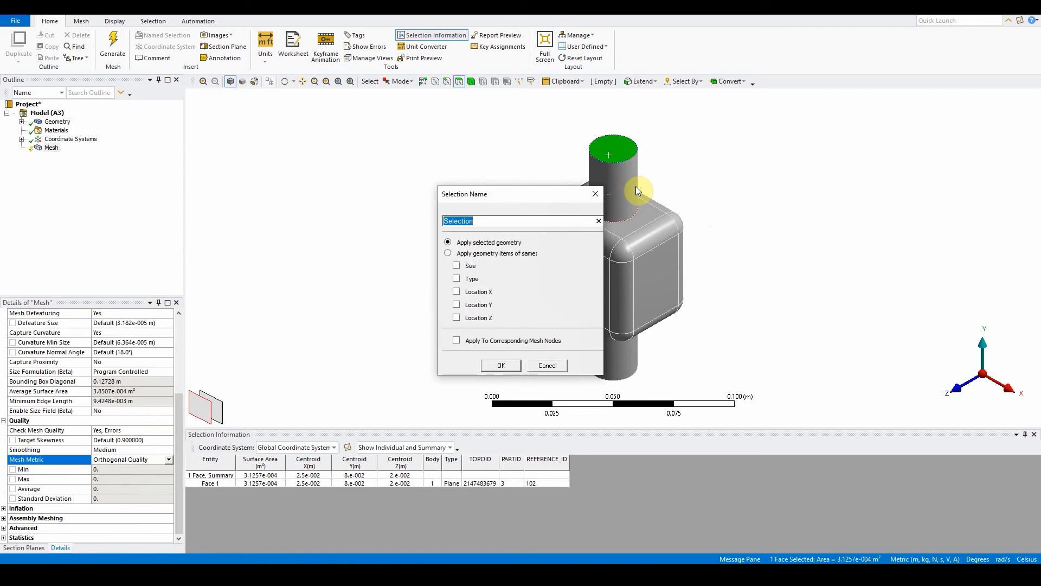
pyautogui.write('inlet')
pyautogui.click(517, 363)
# Step: Create a named selection called outlet on the bottom circular end face of the pipe
pyautogui.moveTo(685, 328); pyautogui.dragTo(705, 256, button='middle')
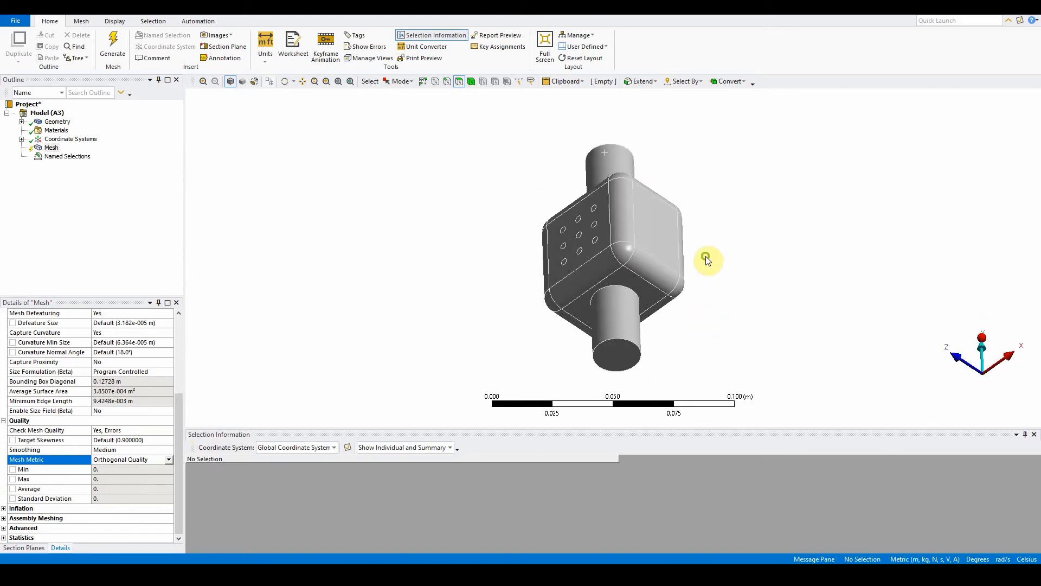
pyautogui.click(622, 358)
pyautogui.write('noutel')
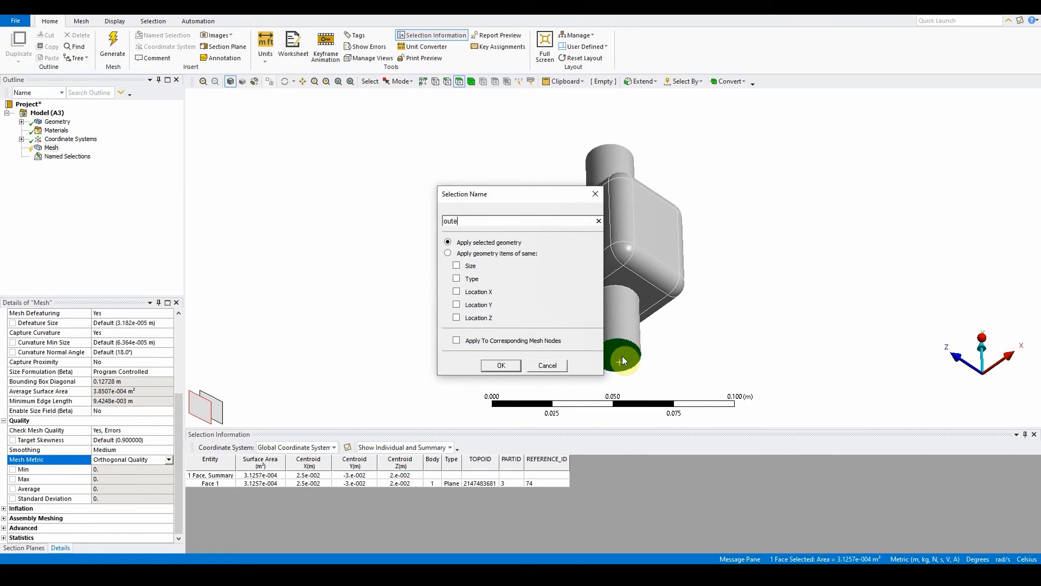
pyautogui.press('BackSpace')
pyautogui.write('let')
pyautogui.click(500, 366)
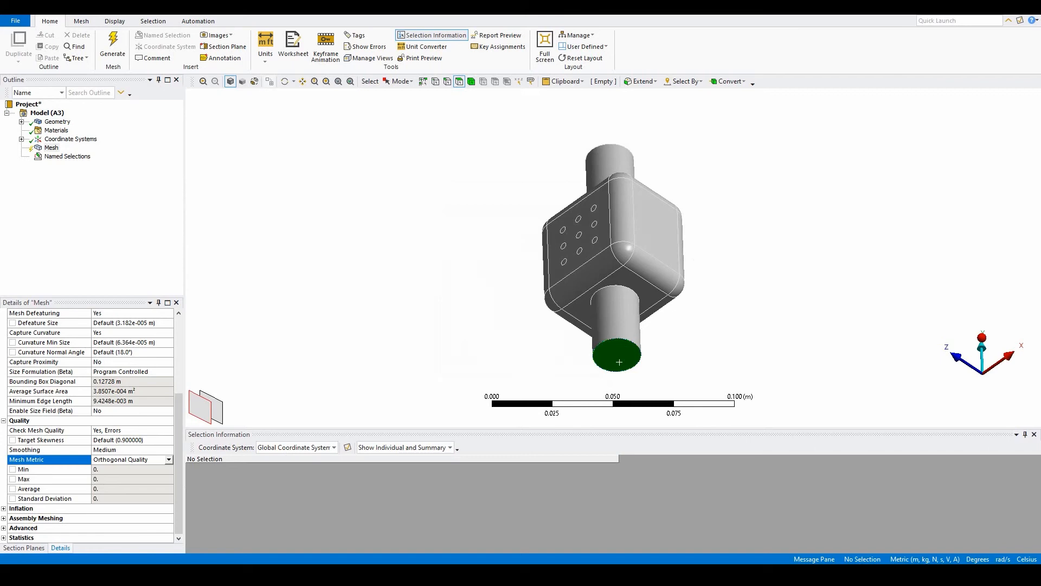
# Step: Set the mesh's Use Automatic Inflation option to Program Controlled
pyautogui.click(726, 199)
pyautogui.scroll(1, 52, 380)
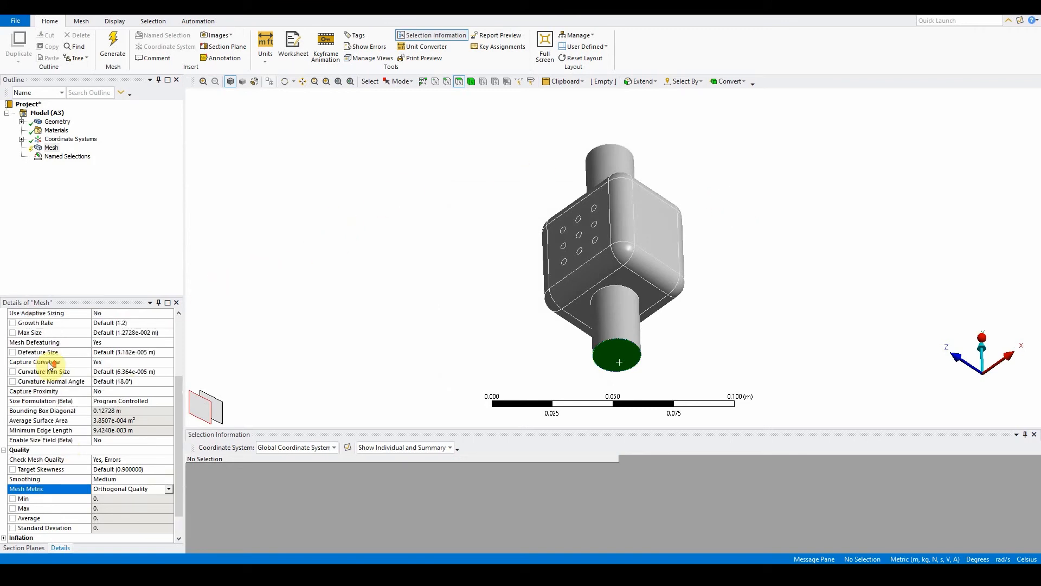
pyautogui.scroll(-1, 50, 362)
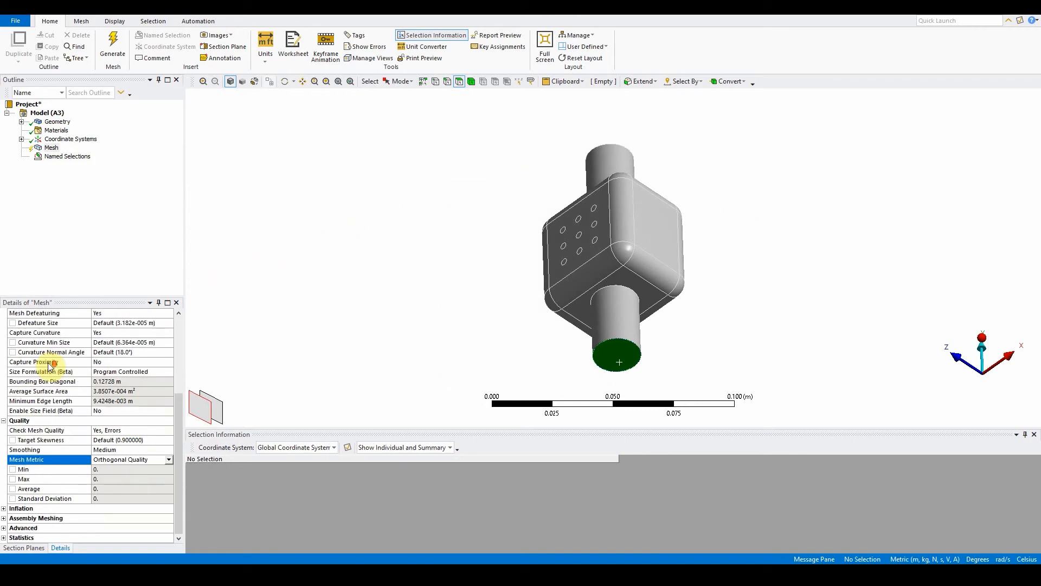
pyautogui.click(5, 508)
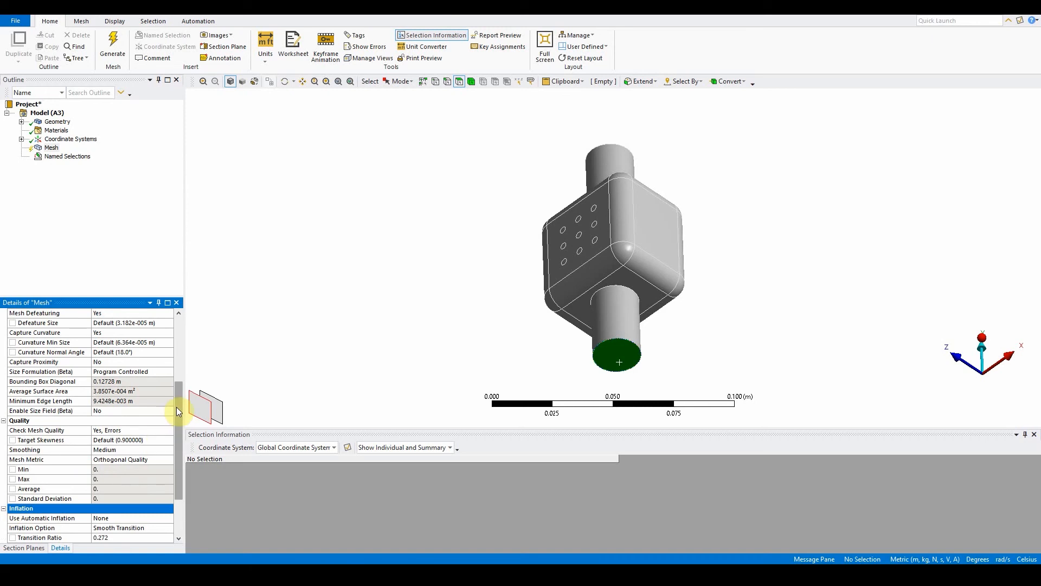
pyautogui.moveTo(176, 410); pyautogui.dragTo(178, 453)
pyautogui.click(153, 450)
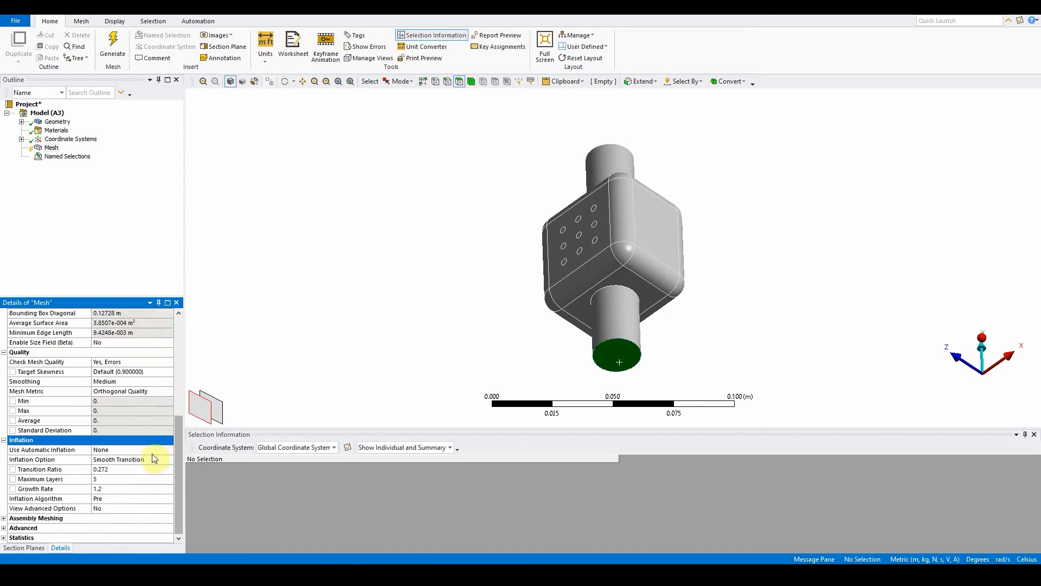
pyautogui.click(170, 450)
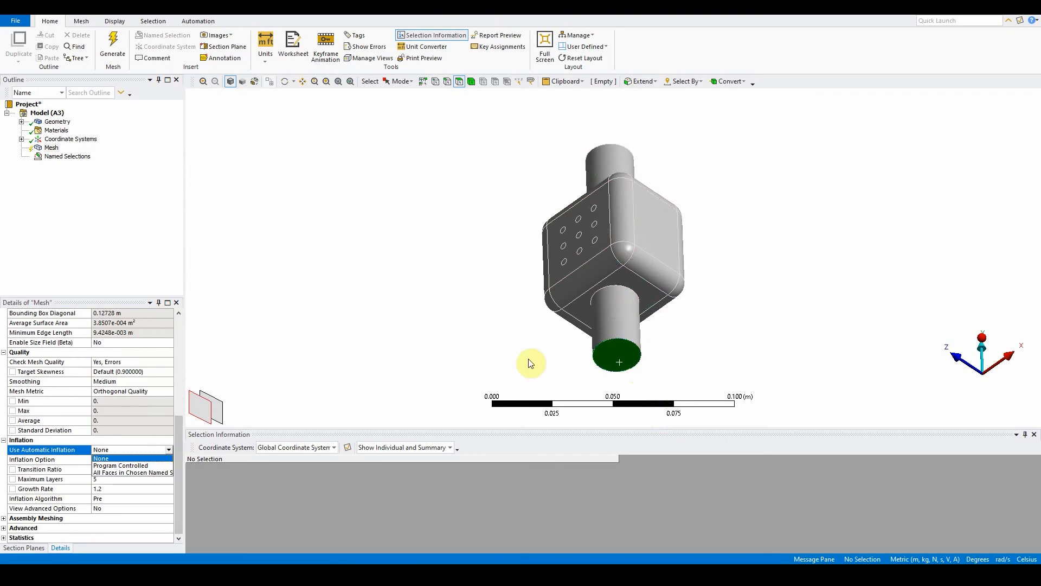
pyautogui.click(151, 465)
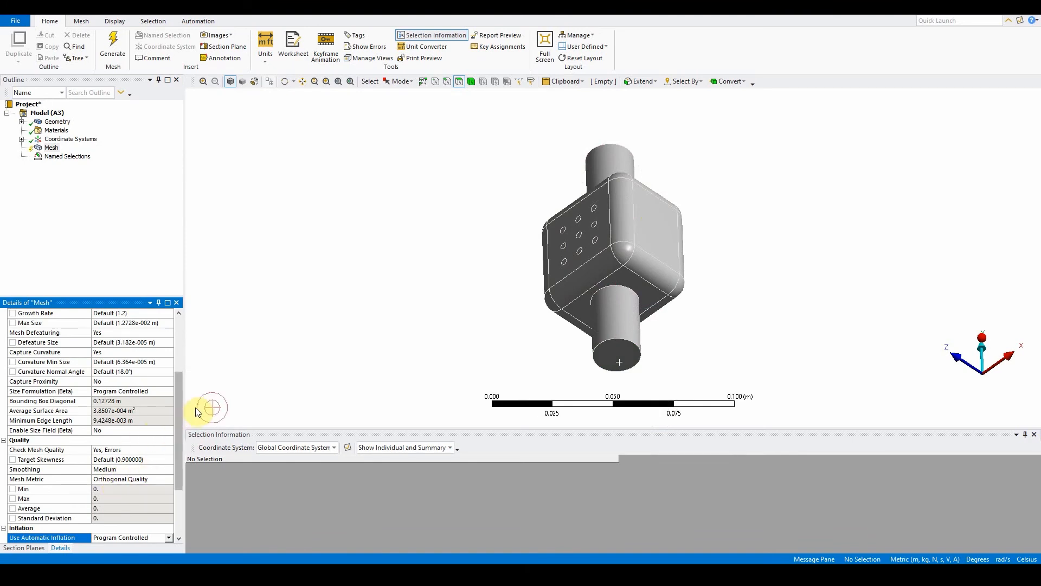
# Step: Set inflation Maximum Layers to 4 and the Inflation Option to Total Thickness
pyautogui.moveTo(178, 421); pyautogui.dragTo(125, 475)
pyautogui.click(122, 480)
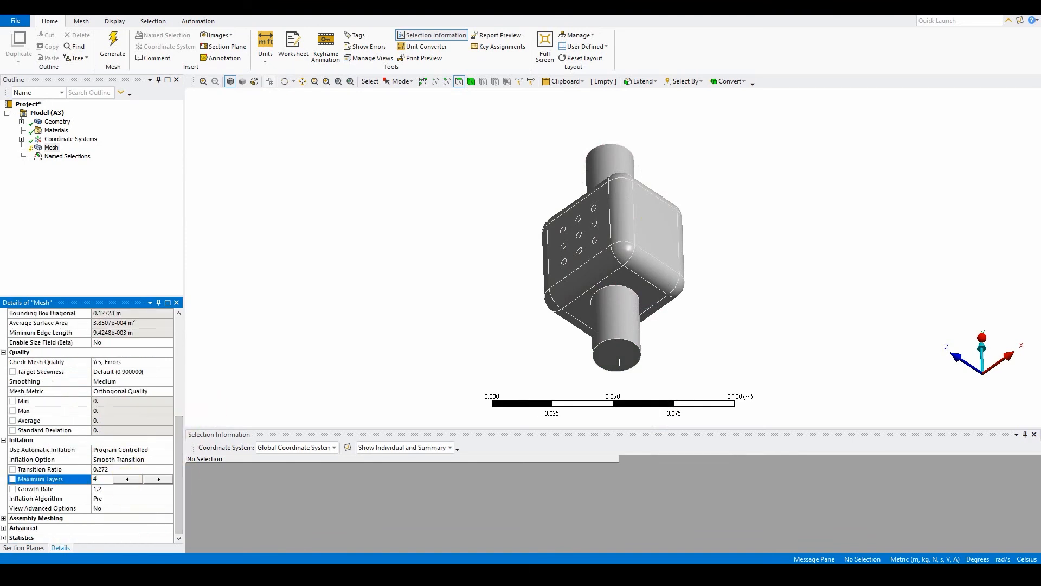
pyautogui.press('Return')
pyautogui.click(149, 460)
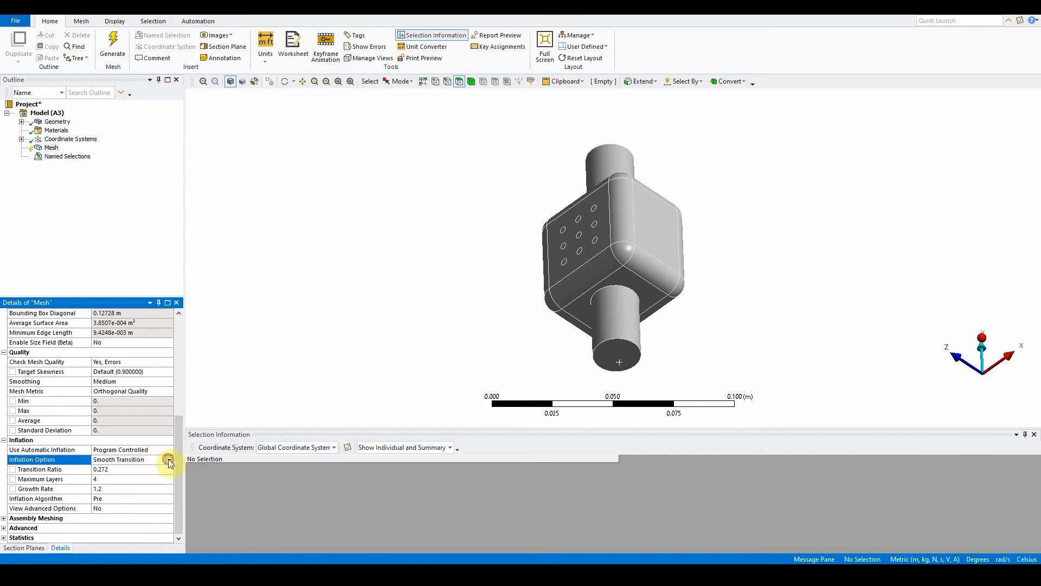
pyautogui.click(169, 459)
pyautogui.click(148, 471)
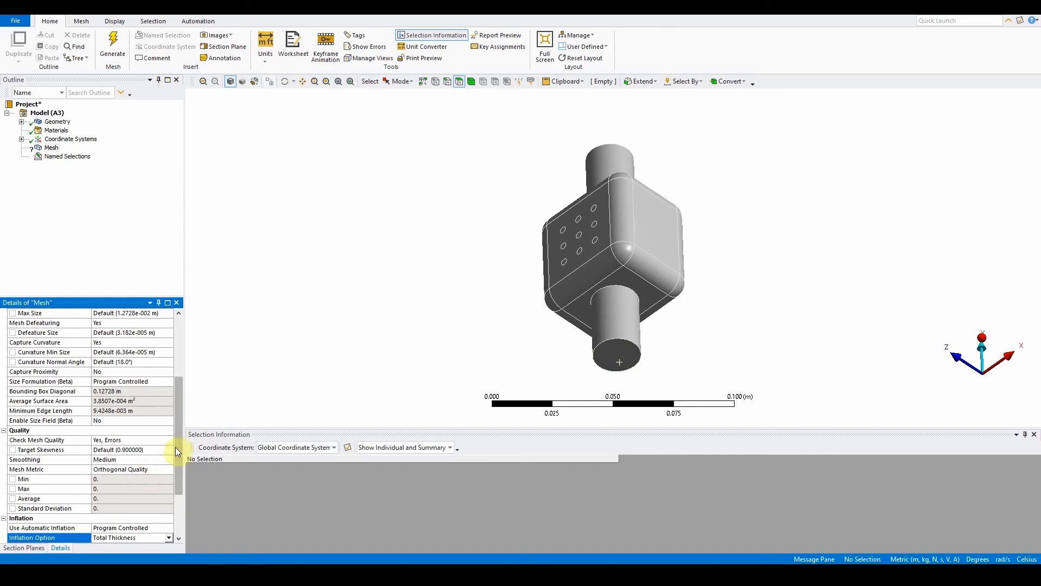
# Step: Set the inflation Maximum Thickness value
pyautogui.moveTo(175, 449); pyautogui.dragTo(173, 482)
pyautogui.click(126, 486)
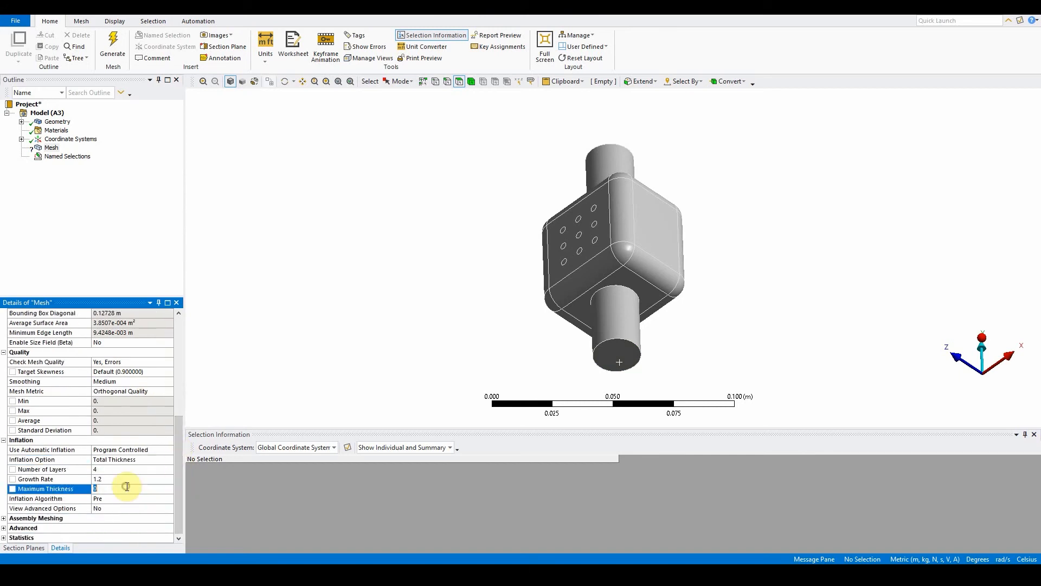
pyautogui.write('.003')
pyautogui.press('Return')
# Step: Generate the mesh and inspect it from several angles, ending in a front view
pyautogui.click(112, 49)
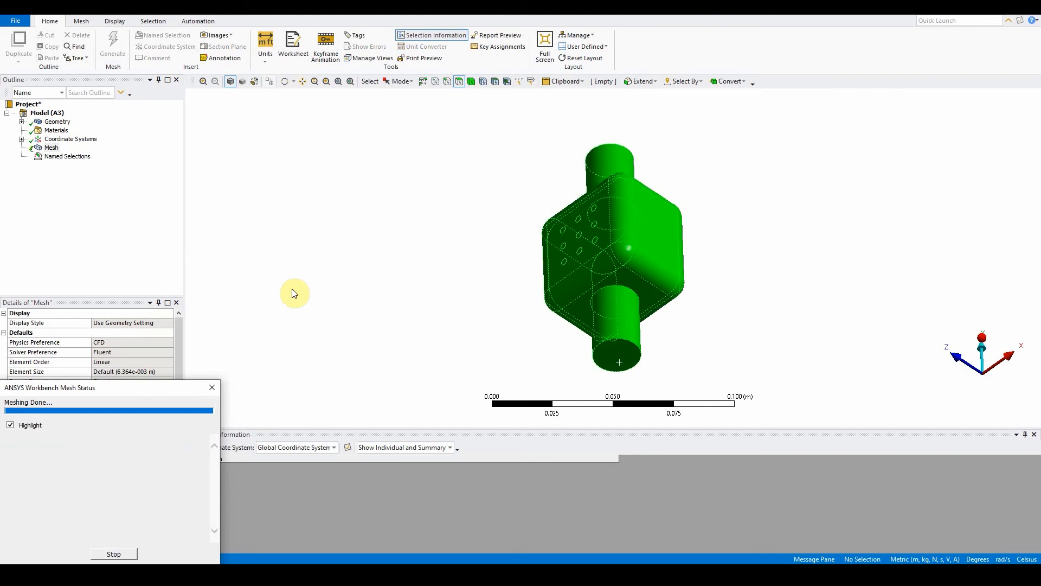
pyautogui.moveTo(553, 249); pyautogui.dragTo(609, 131, button='middle')
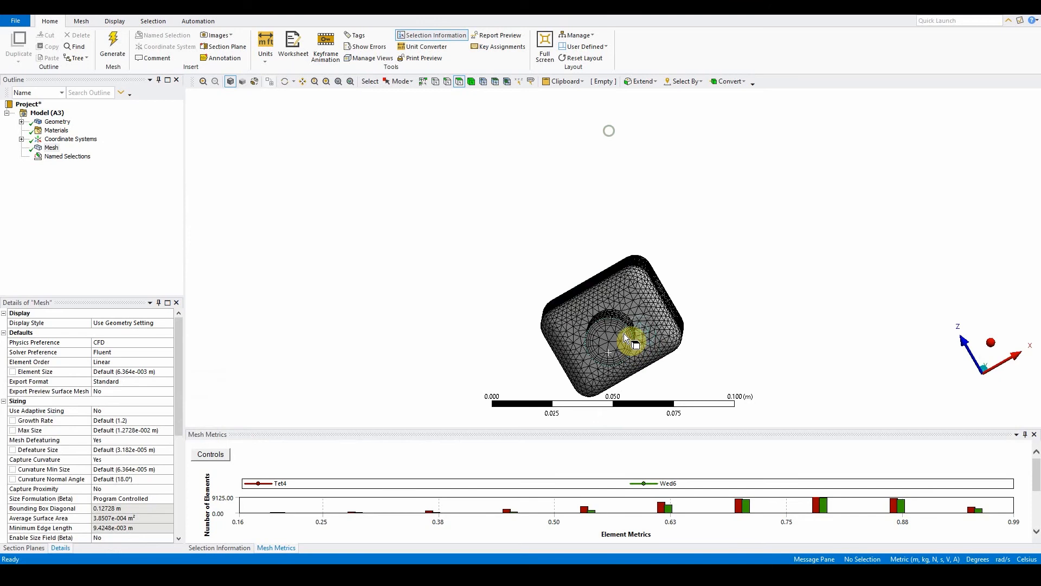
pyautogui.moveTo(611, 350); pyautogui.dragTo(705, 379, button='middle')
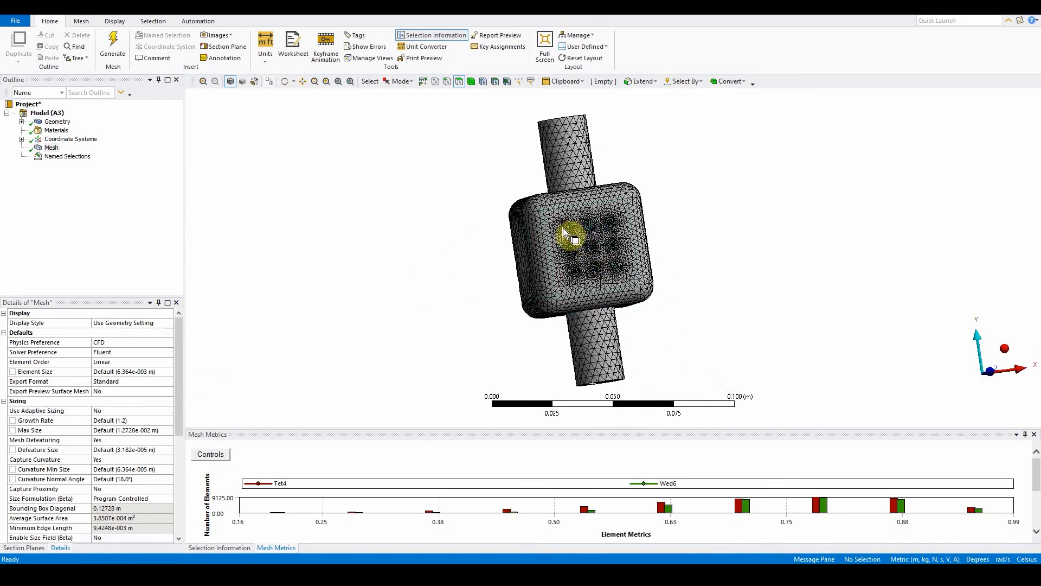
pyautogui.moveTo(594, 249); pyautogui.dragTo(634, 223, button='middle')
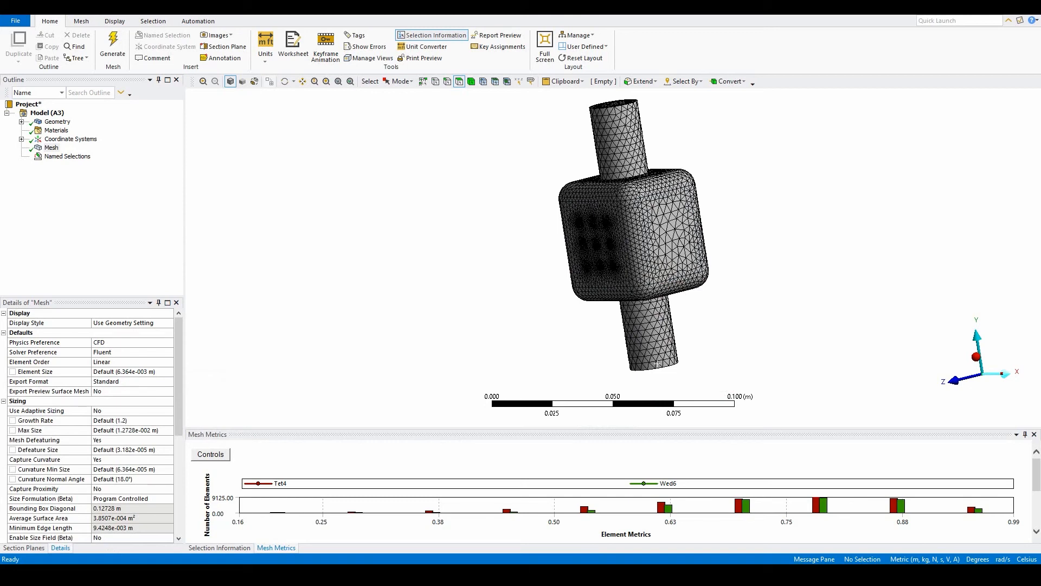
pyautogui.click(976, 361)
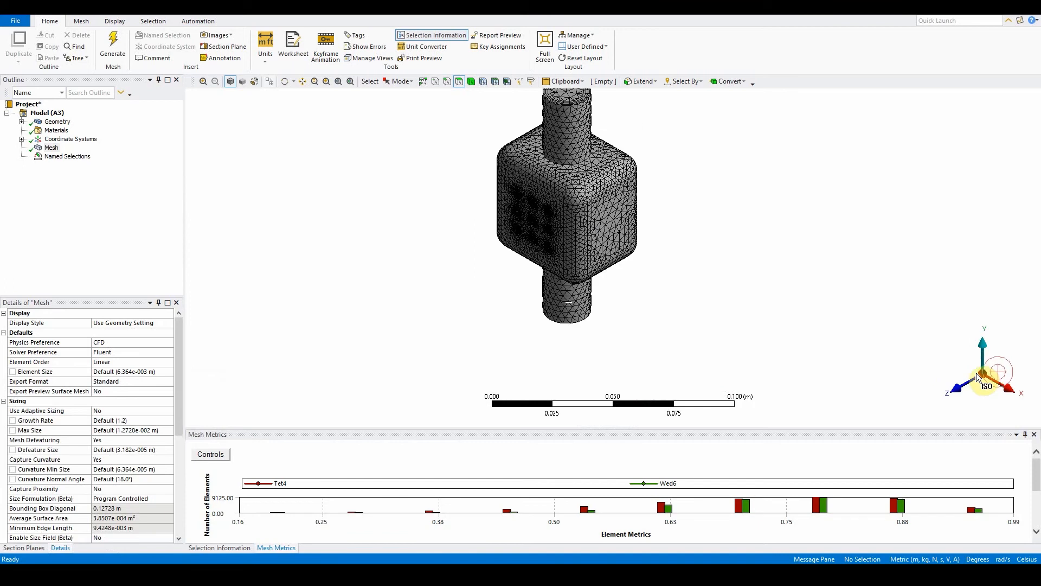
pyautogui.scroll(1, 787, 304)
pyautogui.scroll(-5, 787, 304)
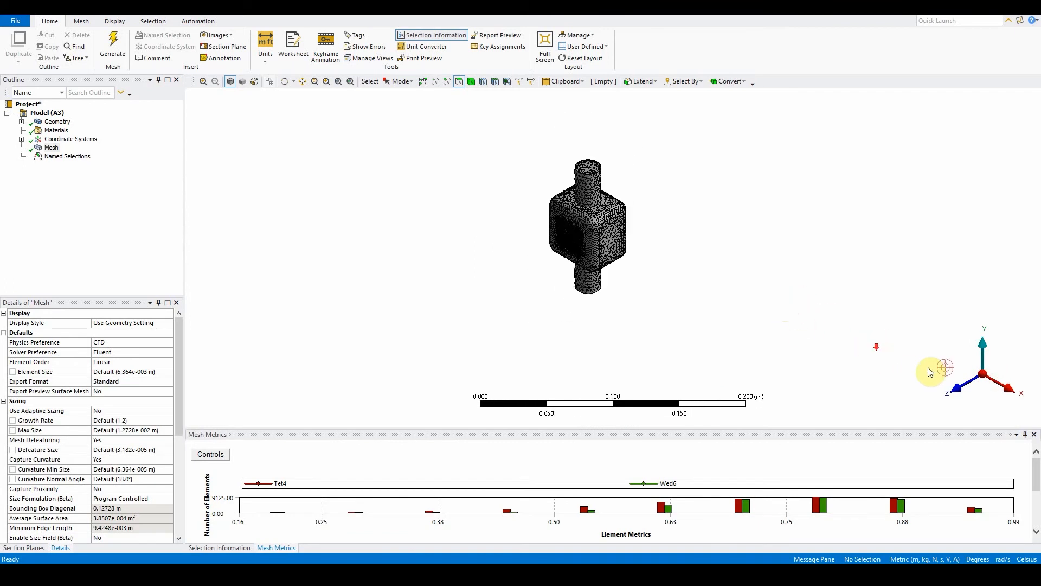
pyautogui.click(956, 394)
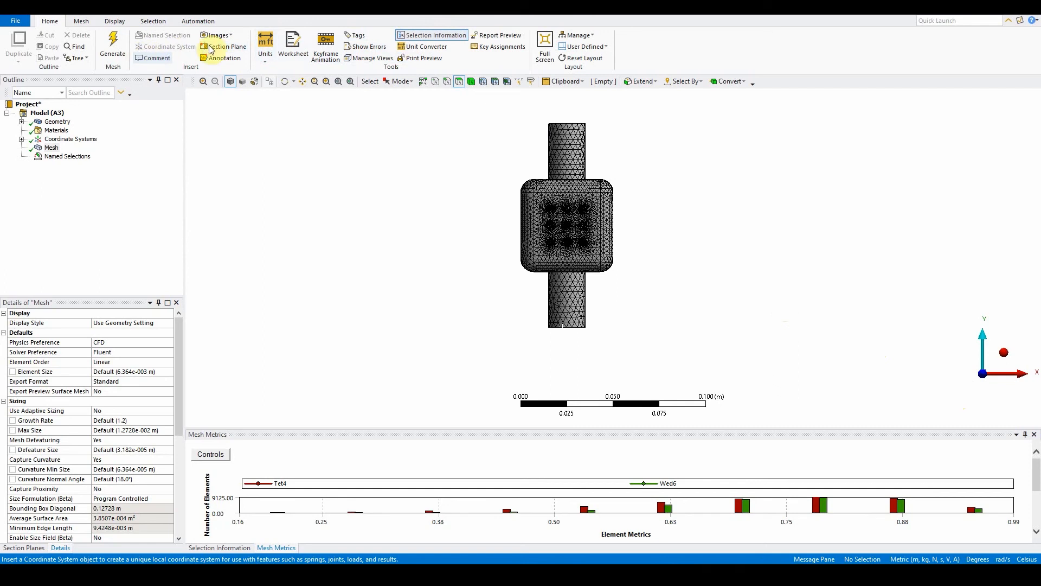
# Step: Create a vertical section plane through the middle of the mesh and inspect the cut interior
pyautogui.click(225, 47)
pyautogui.moveTo(564, 103); pyautogui.dragTo(572, 342)
pyautogui.moveTo(674, 278); pyautogui.dragTo(492, 277, button='middle')
pyautogui.scroll(3, 548, 179)
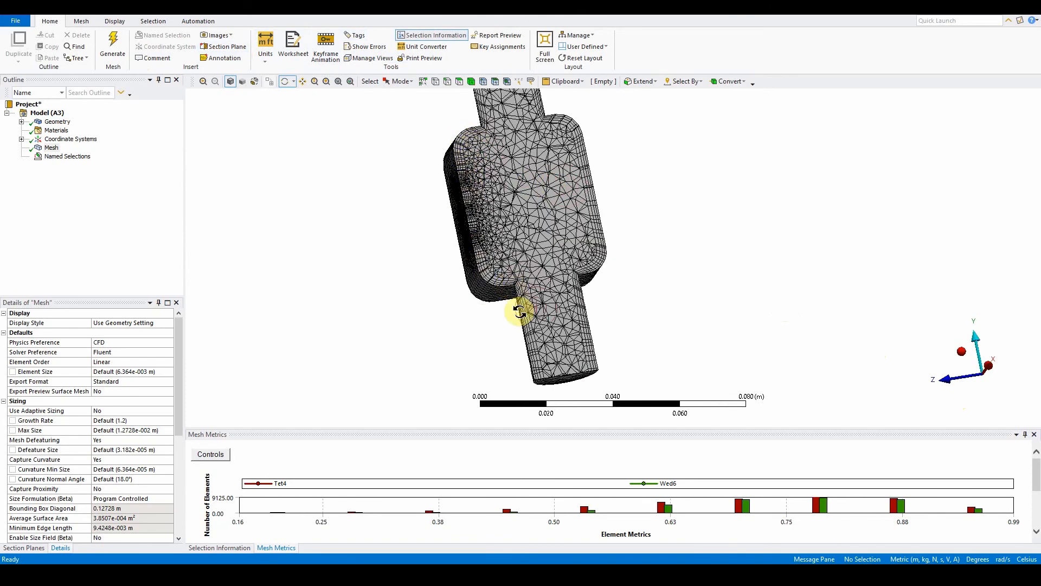
pyautogui.moveTo(610, 366)
pyautogui.mouseDown()
pyautogui.moveTo(591, 365)
pyautogui.moveTo(597, 255)
pyautogui.moveTo(570, 210)
pyautogui.mouseUp()
pyautogui.scroll(-3, 570, 211)
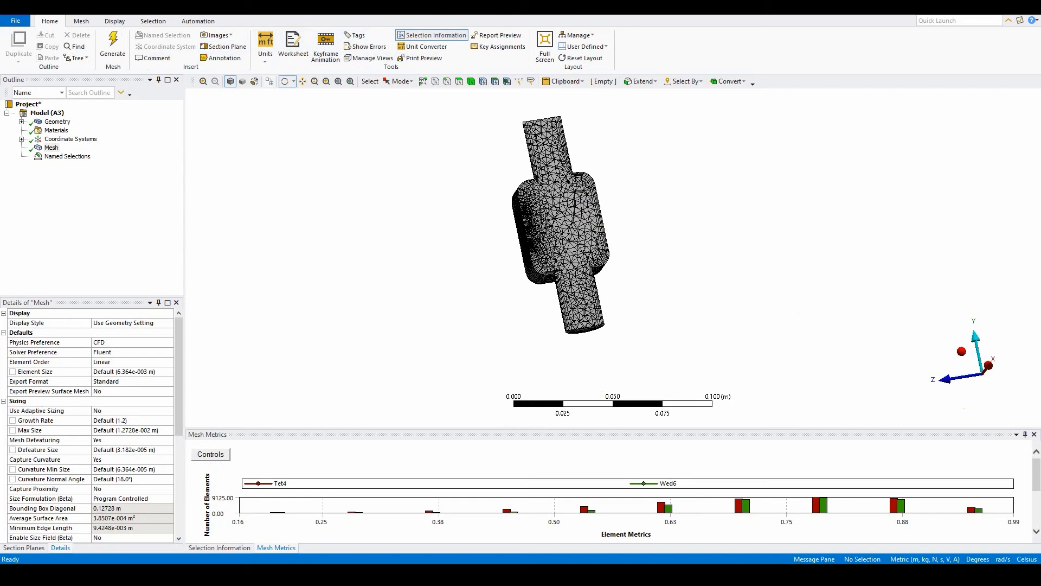
# Step: Clear the generated mesh data
pyautogui.click(906, 274)
pyautogui.click(472, 82)
pyautogui.rightClick(51, 148)
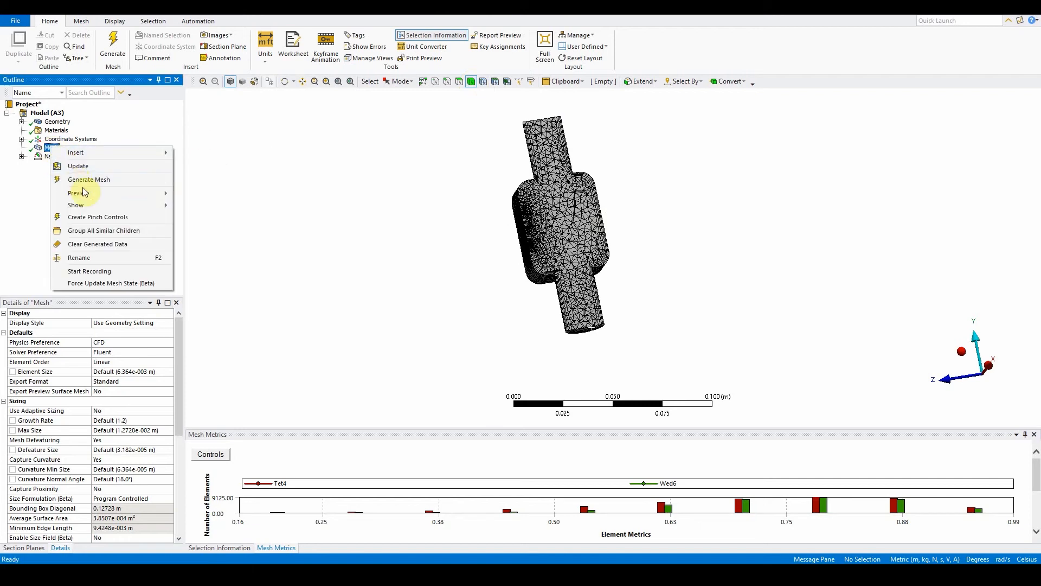
pyautogui.click(108, 243)
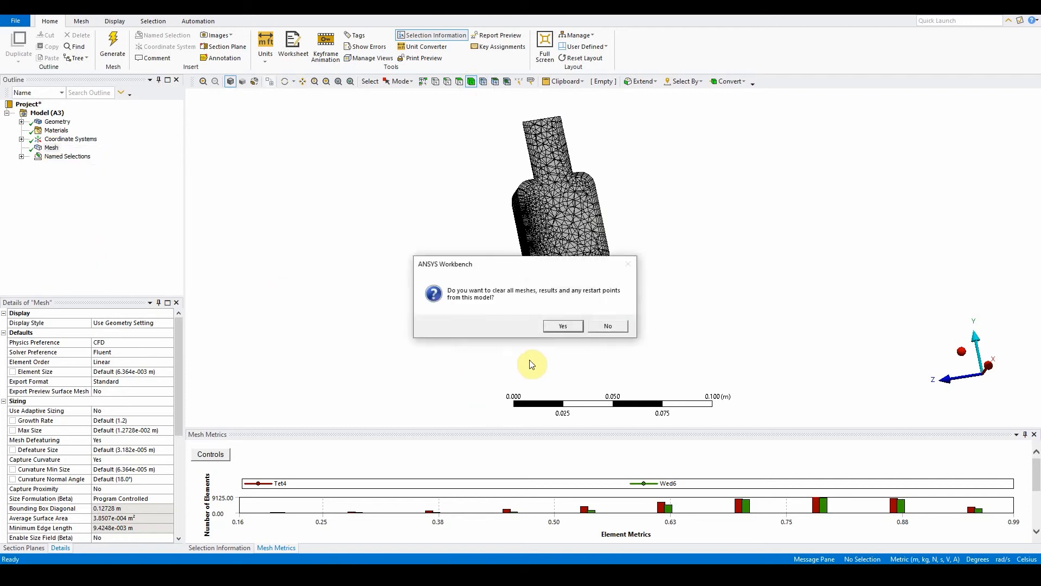
pyautogui.click(562, 326)
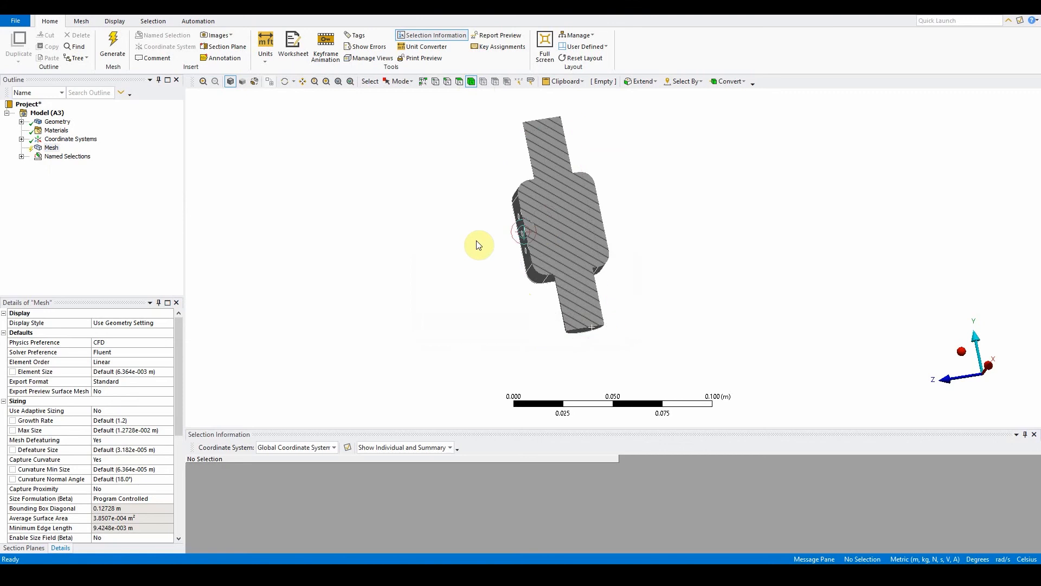
# Step: Insert a Method mesh control under the mesh
pyautogui.moveTo(539, 295); pyautogui.dragTo(601, 311, button='middle')
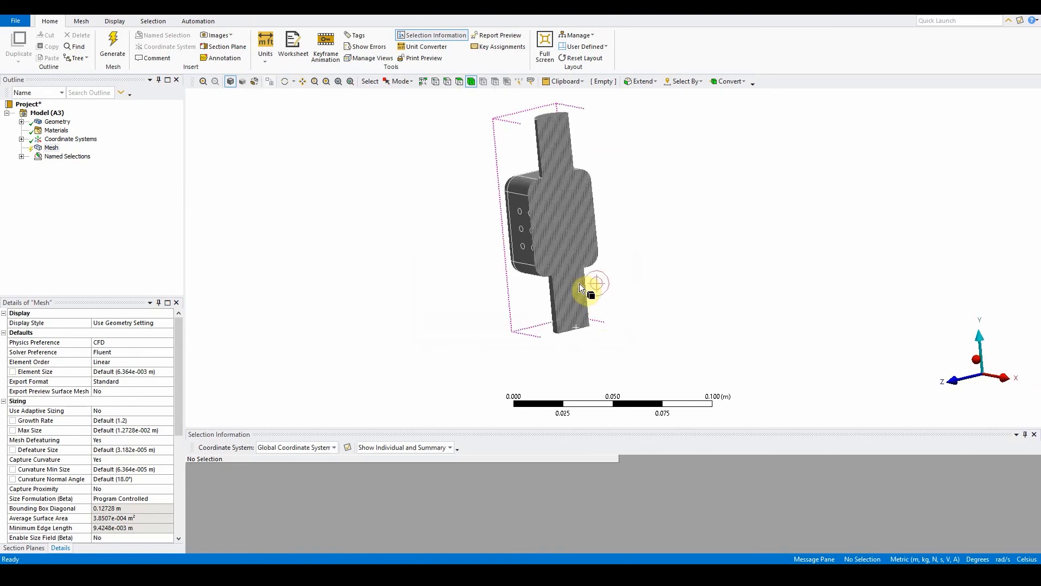
pyautogui.rightClick(51, 148)
pyautogui.moveTo(108, 154)
pyautogui.click(211, 154)
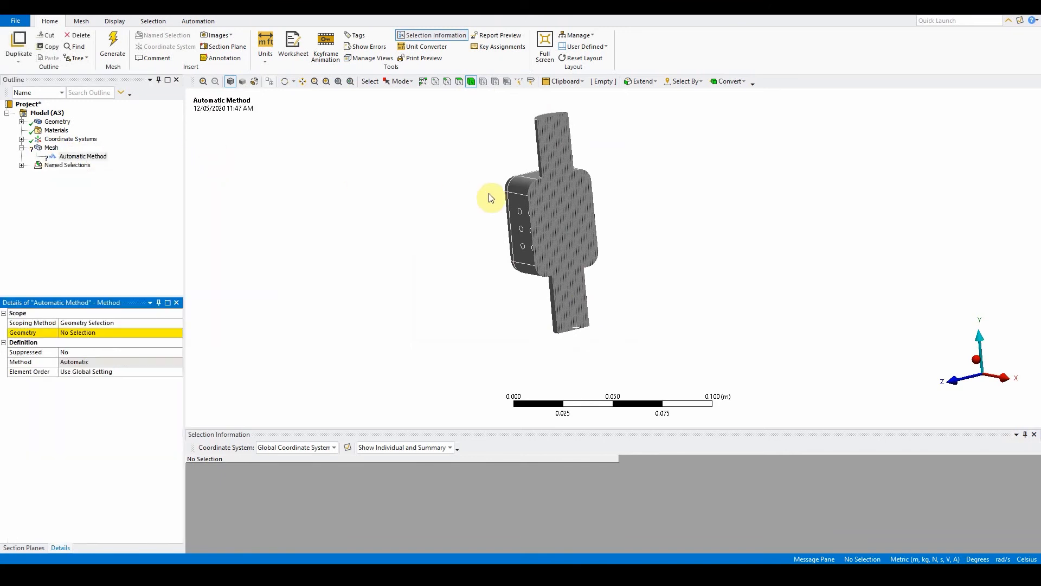
# Step: Hide the section plane and scope the method's geometry to the single body
pyautogui.click(565, 215)
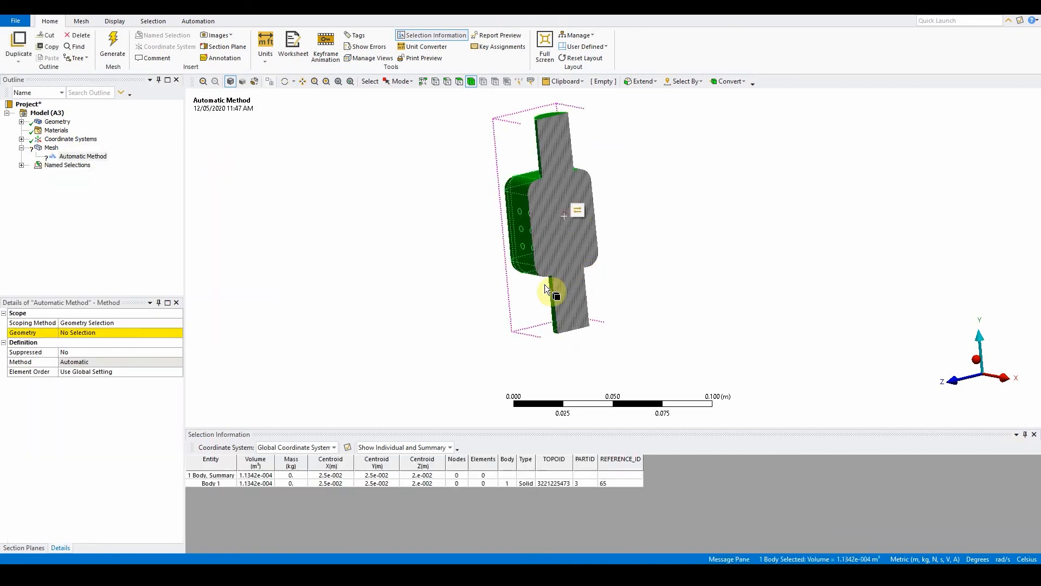
pyautogui.click(24, 548)
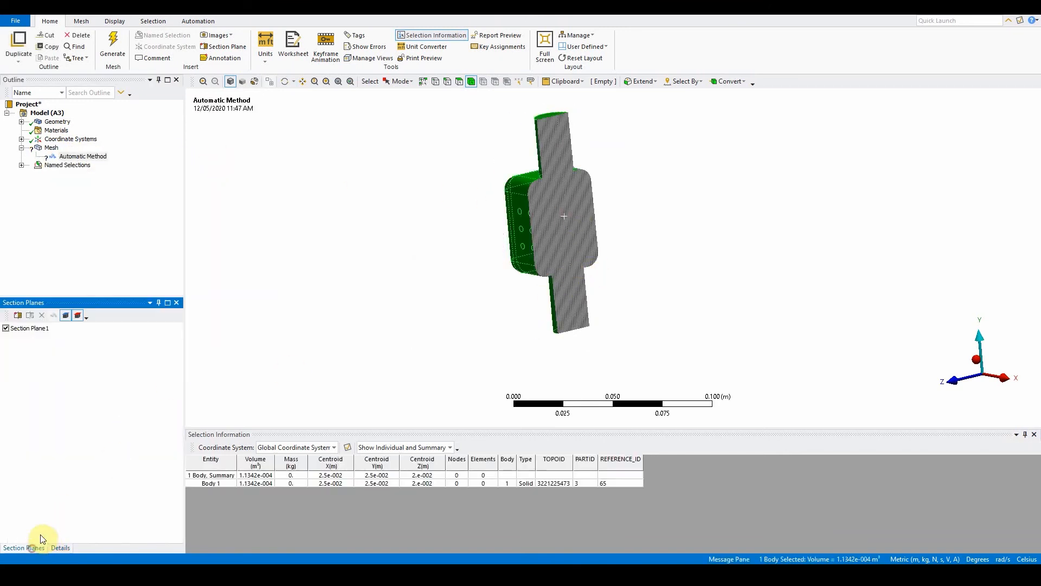
pyautogui.click(7, 329)
pyautogui.moveTo(421, 300); pyautogui.dragTo(439, 281, button='middle')
pyautogui.click(71, 156)
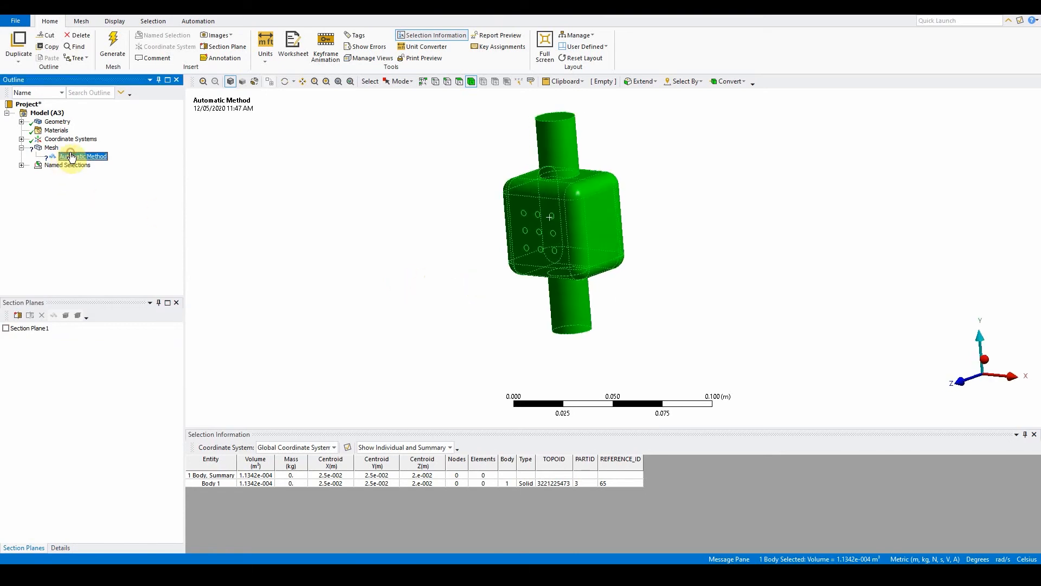
pyautogui.click(60, 548)
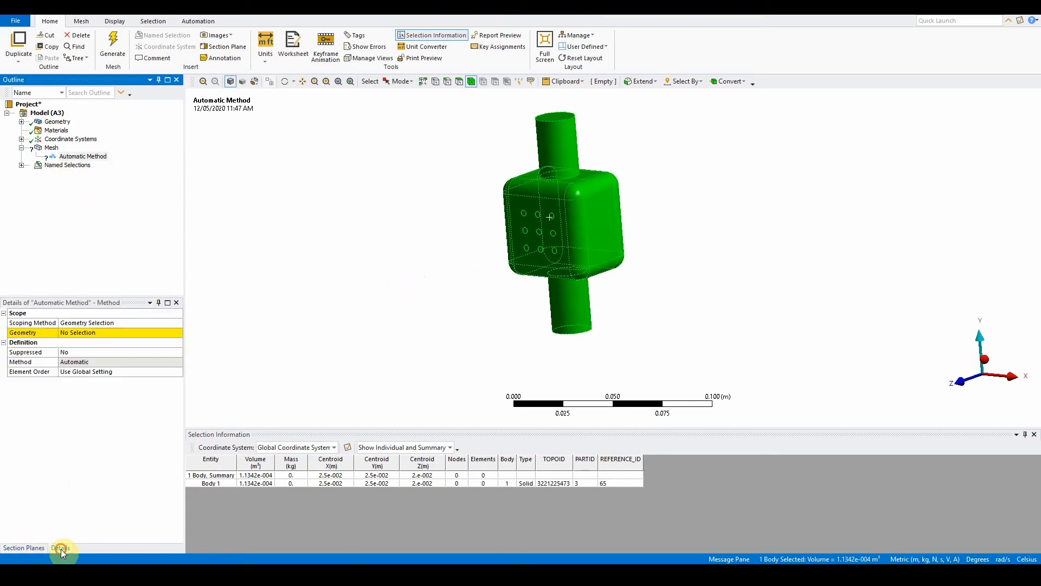
pyautogui.click(99, 332)
pyautogui.click(87, 335)
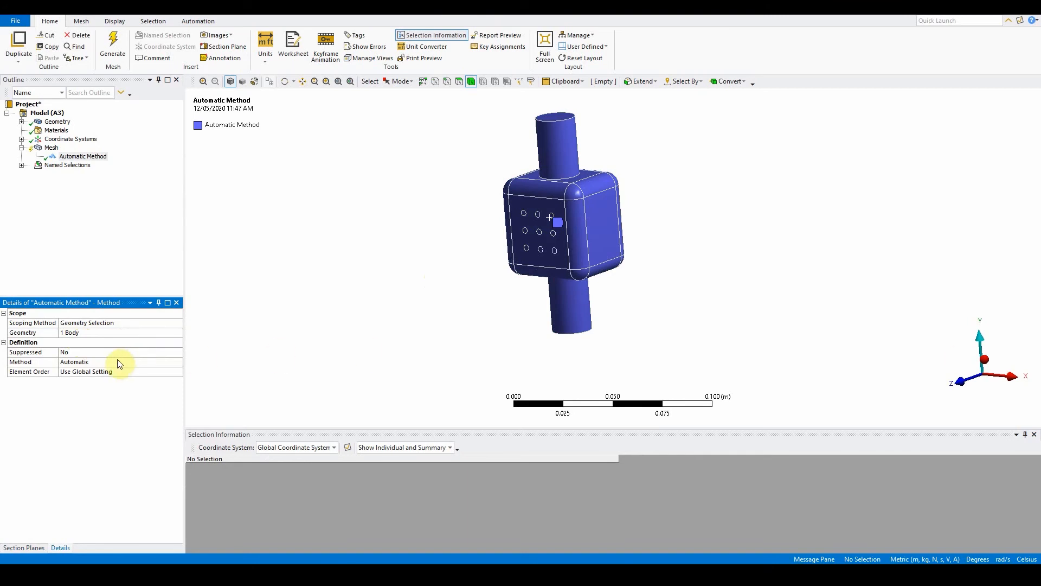
# Step: Set the mesh method to MultiZone
pyautogui.click(133, 361)
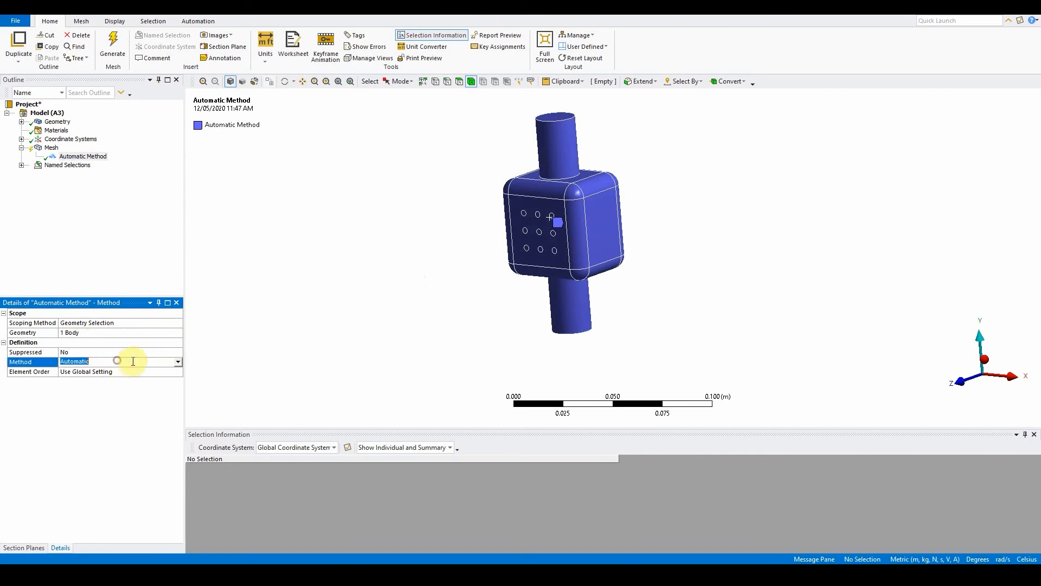
pyautogui.click(178, 362)
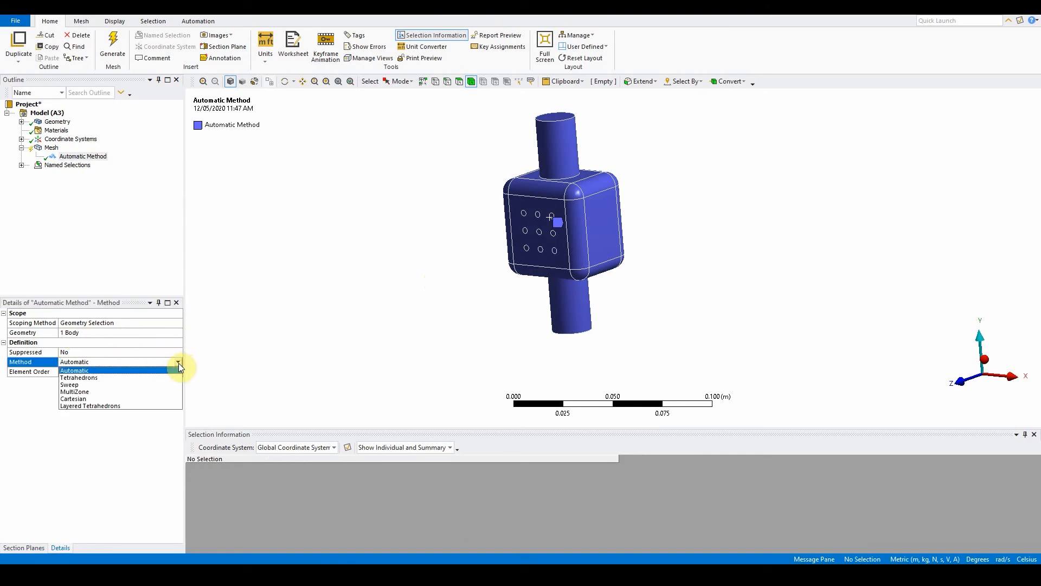
pyautogui.click(150, 392)
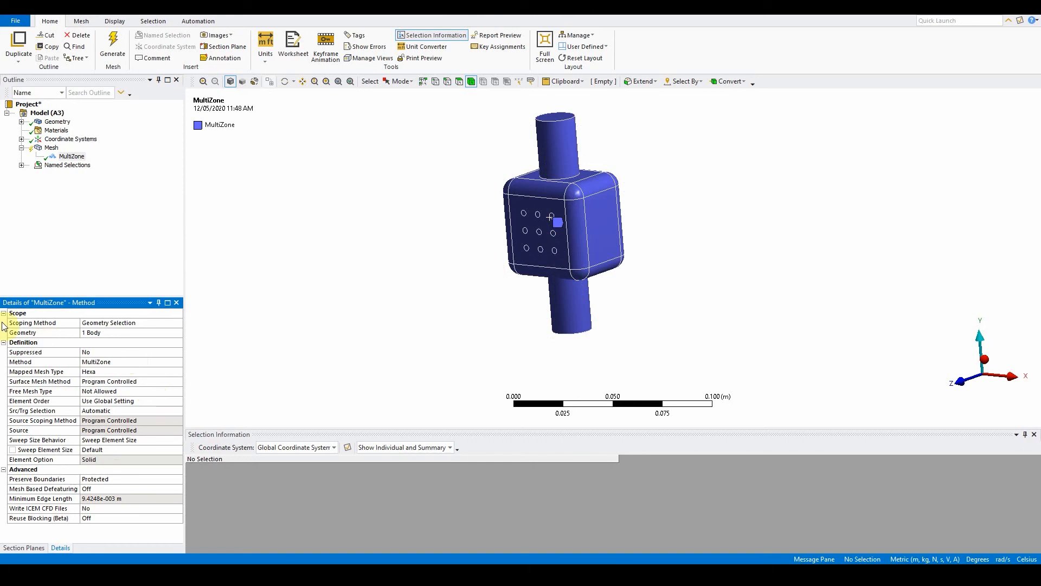
# Step: Set the MultiZone Free Mesh Type to Tetra/Pyramid
pyautogui.click(98, 392)
pyautogui.click(179, 391)
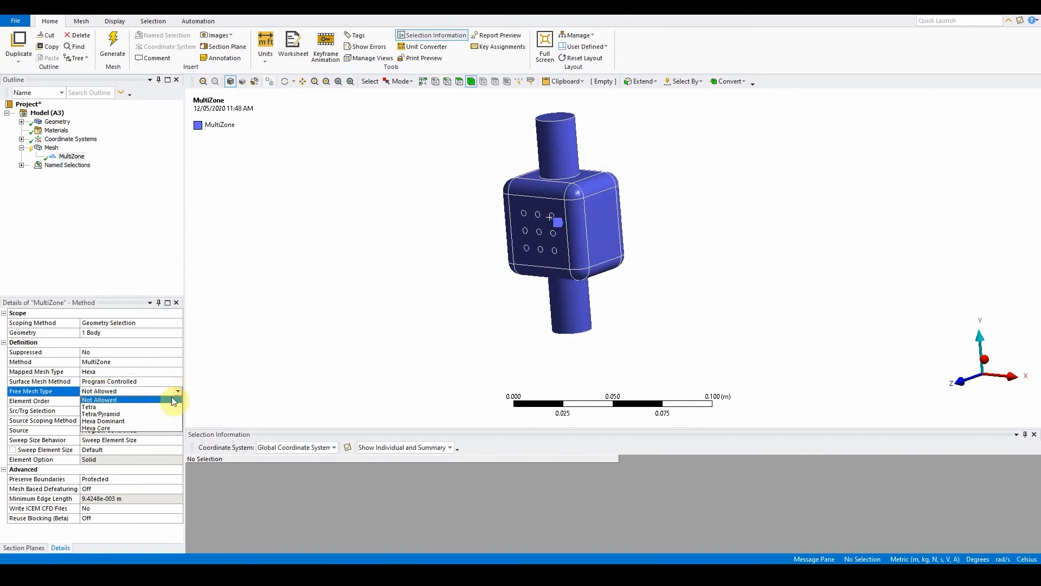
pyautogui.click(151, 413)
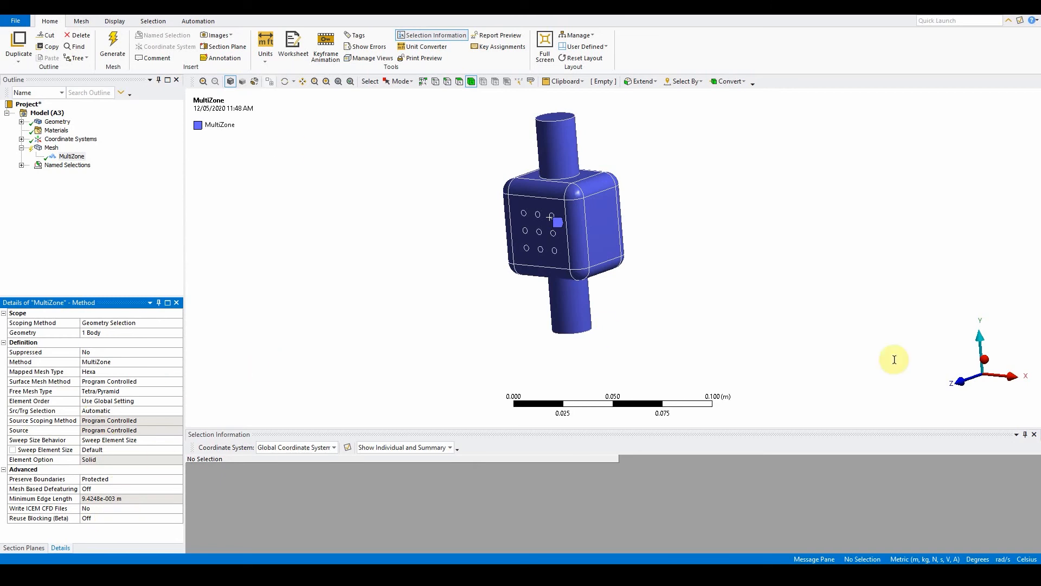
# Step: Regenerate the mesh with the MultiZone method
pyautogui.click(114, 45)
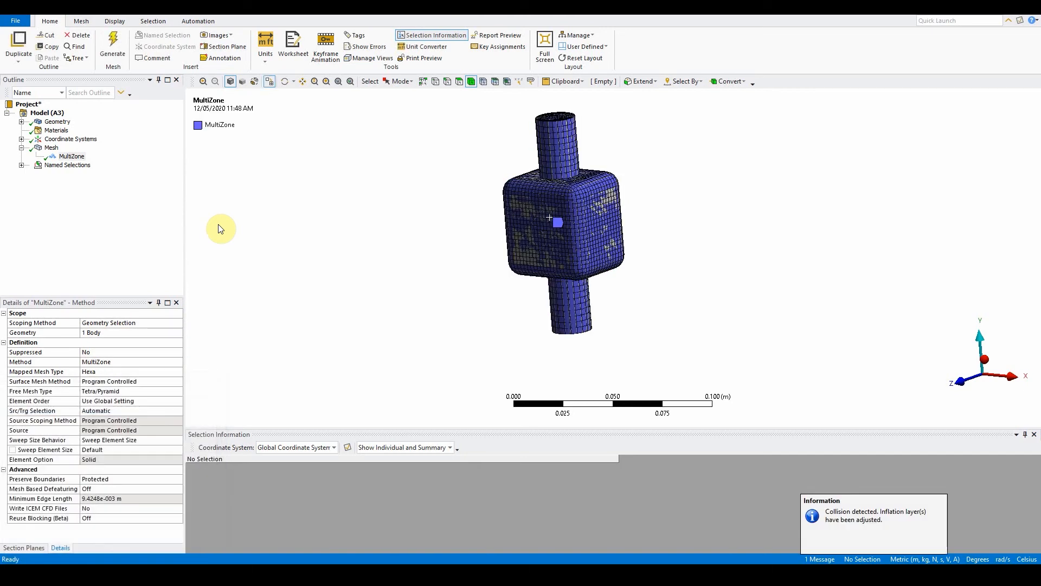
pyautogui.moveTo(306, 267); pyautogui.dragTo(576, 283, button='middle')
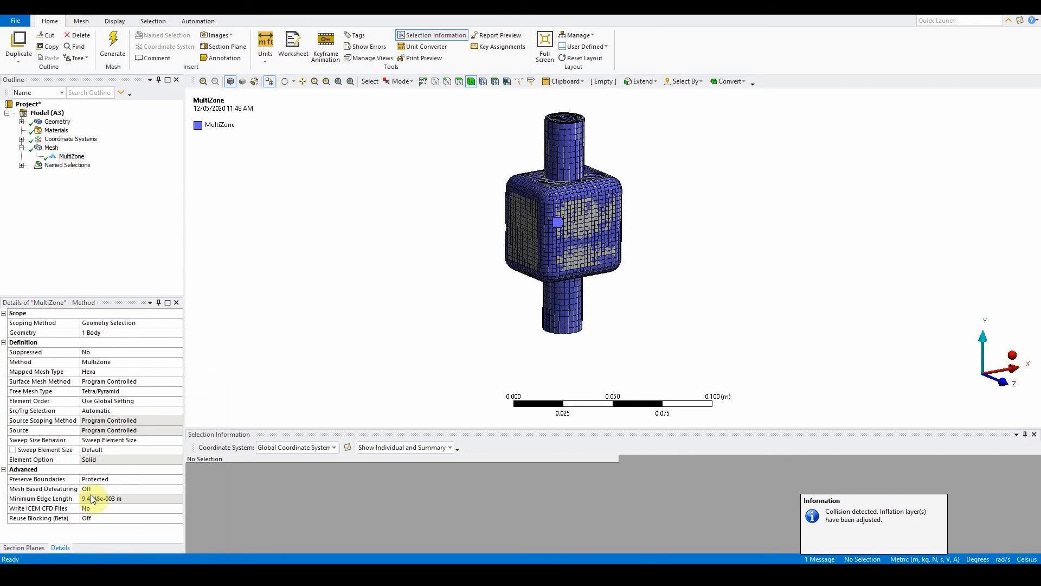
# Step: Toggle the first section plane to examine the cut MultiZone mesh from the front
pyautogui.click(28, 547)
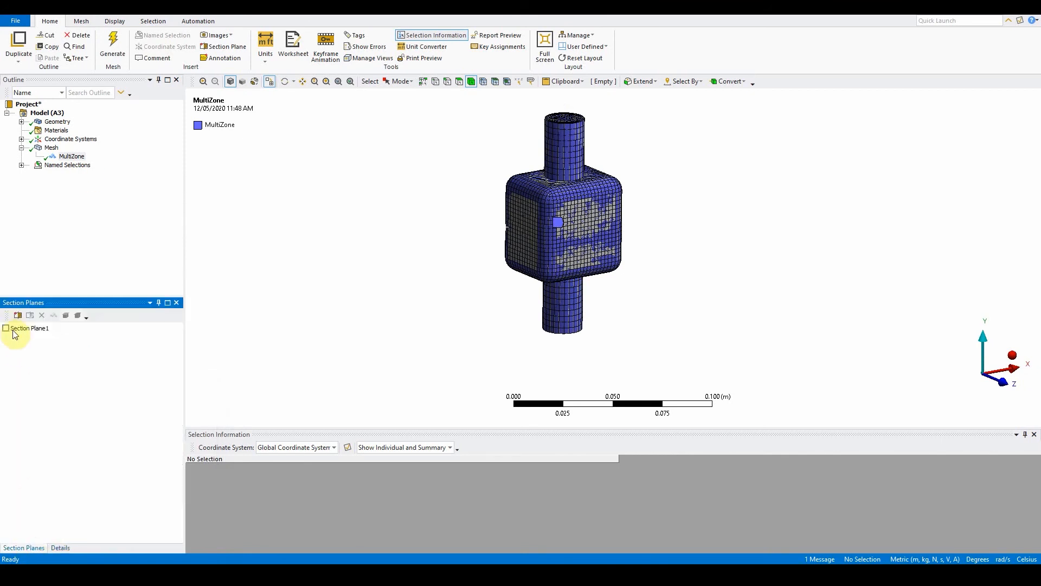
pyautogui.click(16, 329)
pyautogui.click(6, 328)
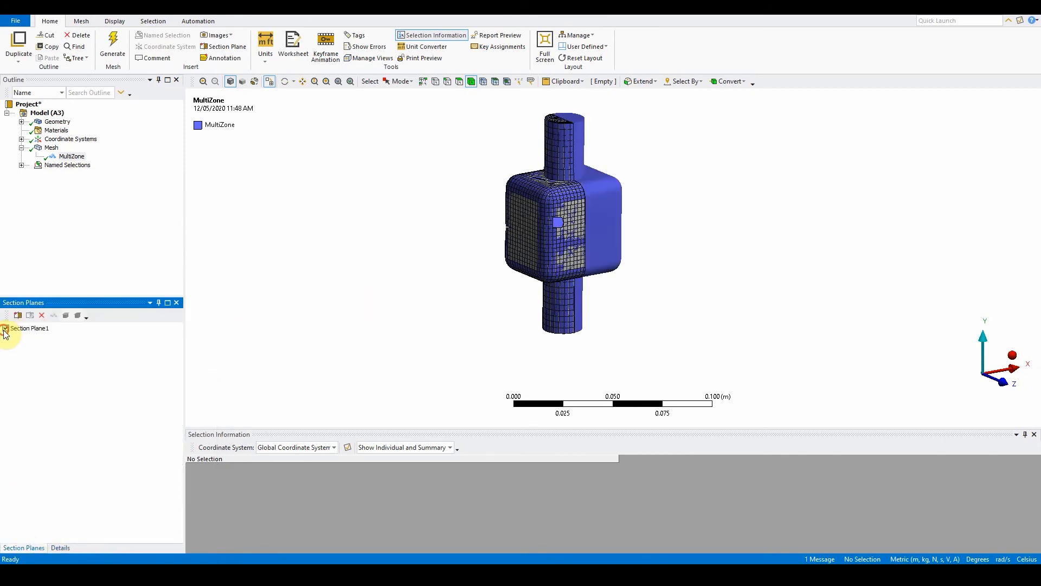
pyautogui.click(482, 300)
pyautogui.moveTo(652, 314); pyautogui.dragTo(548, 353, button='middle')
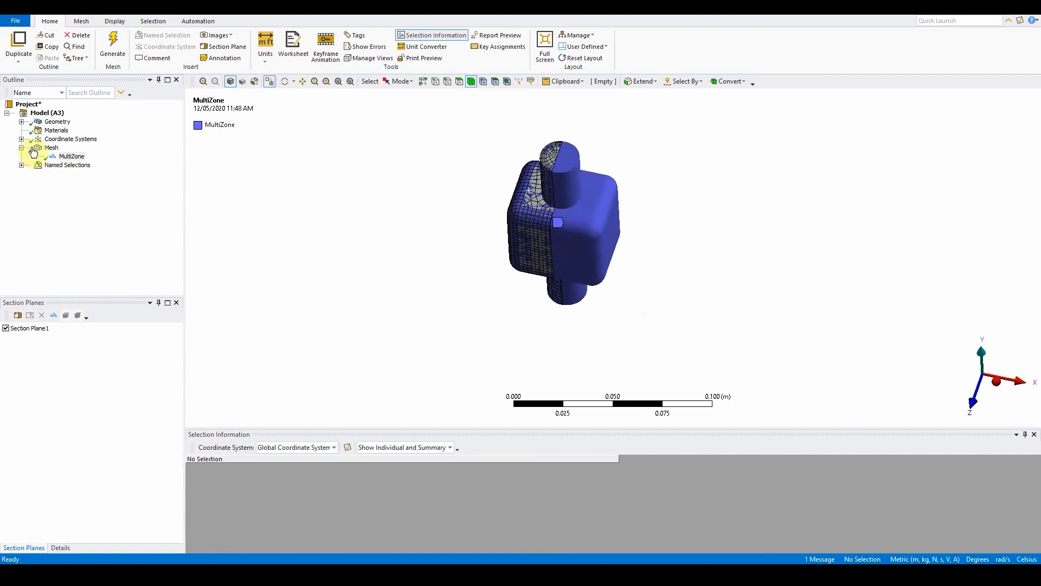
pyautogui.click(43, 329)
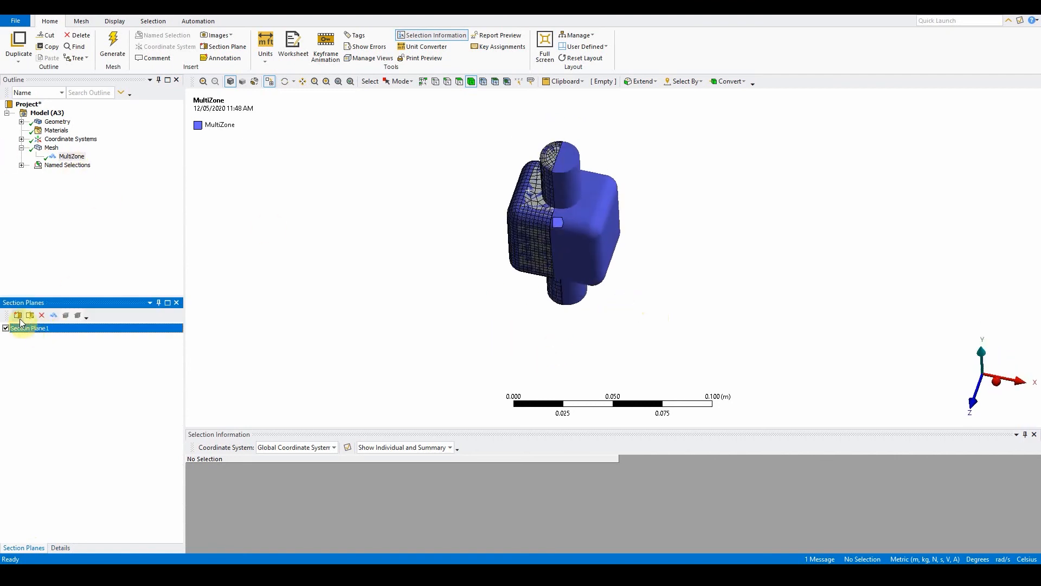
pyautogui.click(972, 404)
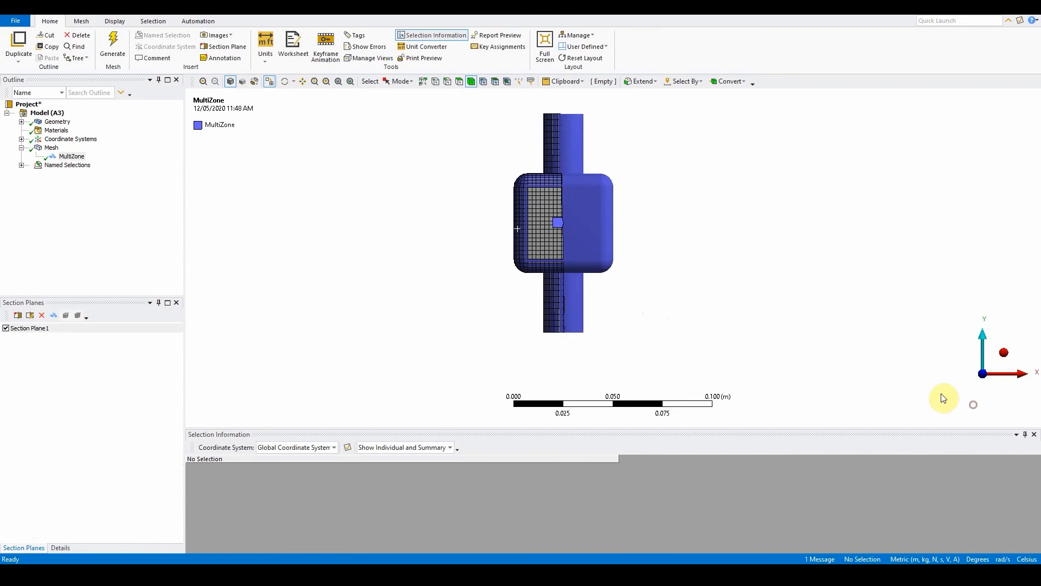
pyautogui.click(6, 328)
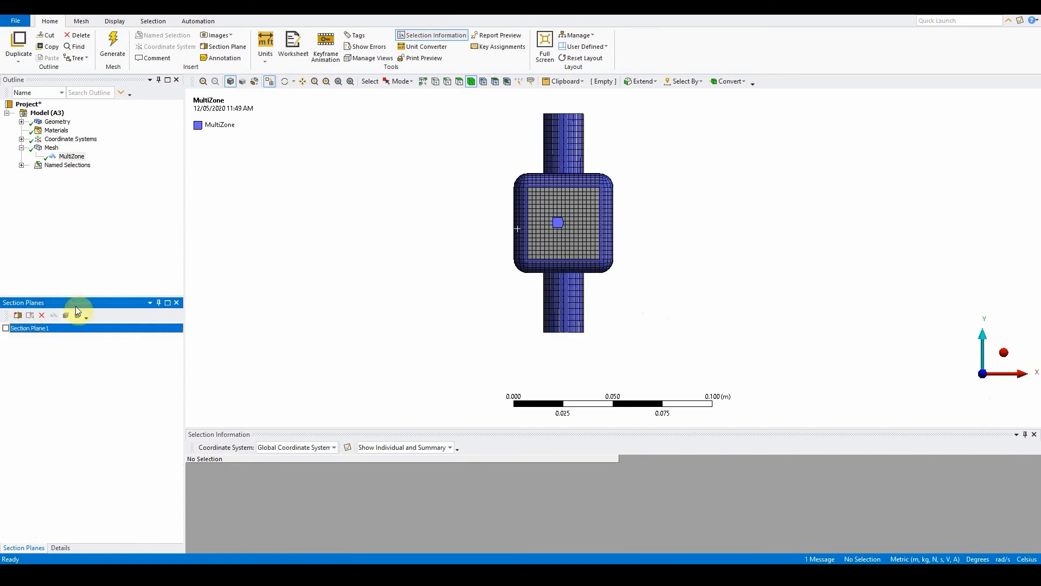
# Step: Create a second vertical section plane through the model's center and change its section display
pyautogui.click(18, 315)
pyautogui.moveTo(563, 97); pyautogui.dragTo(565, 366)
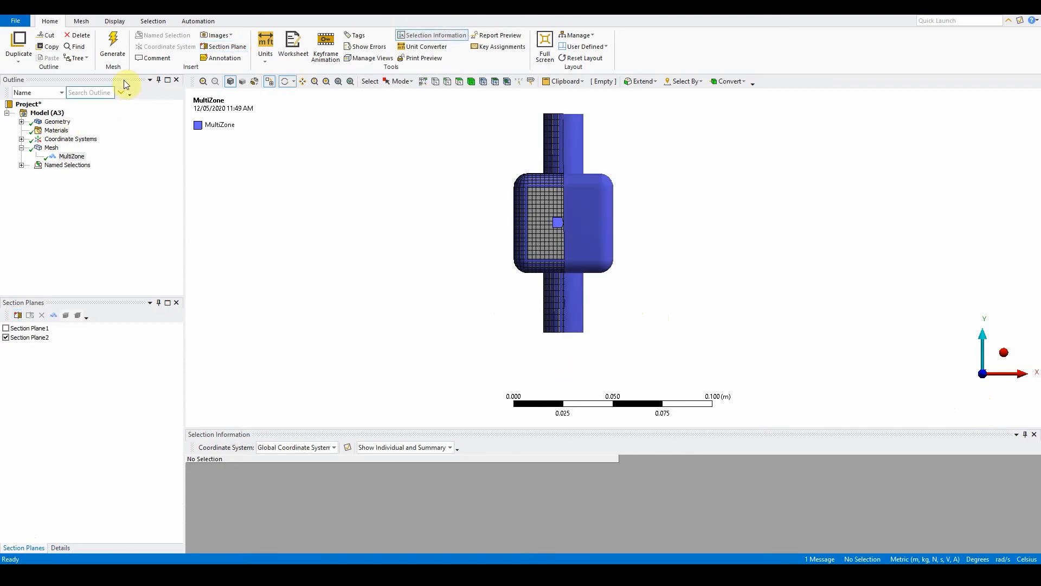
pyautogui.click(266, 84)
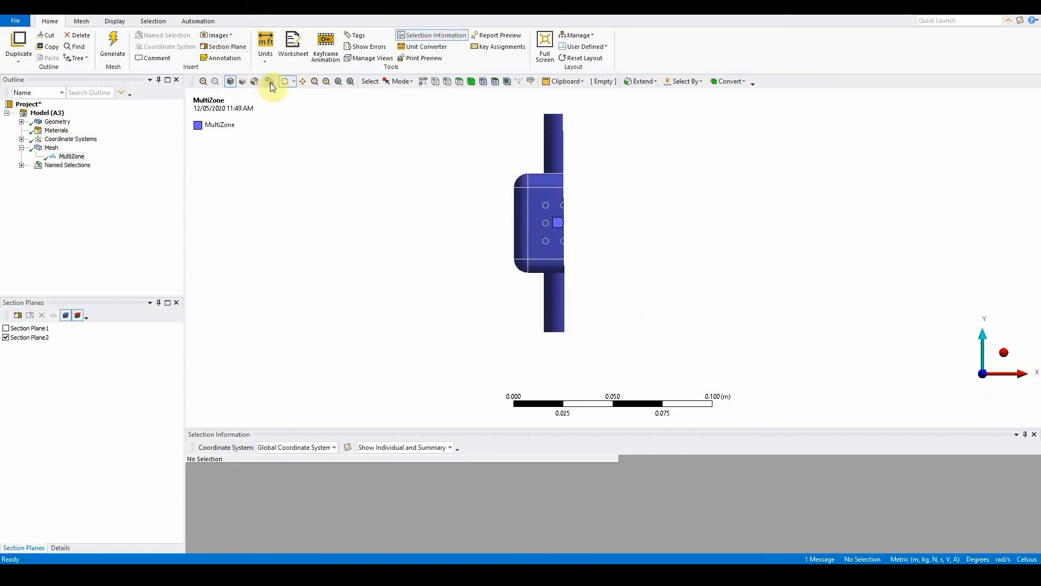
# Step: Examine the section-cut MultiZone mesh in 3D with the mesh shown on the cut body
pyautogui.moveTo(658, 268); pyautogui.dragTo(533, 278)
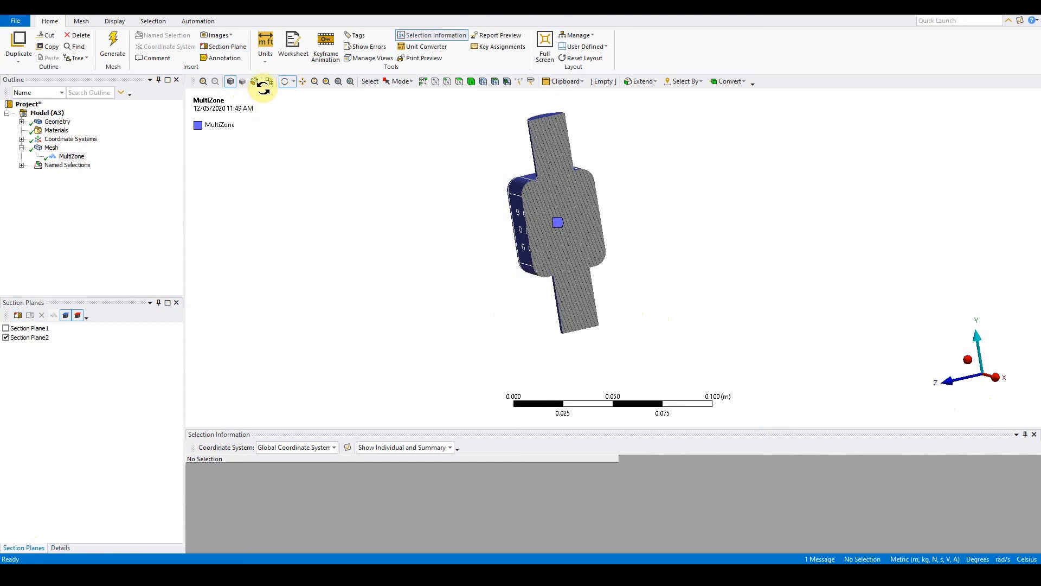
pyautogui.click(254, 83)
pyautogui.click(255, 83)
pyautogui.click(269, 82)
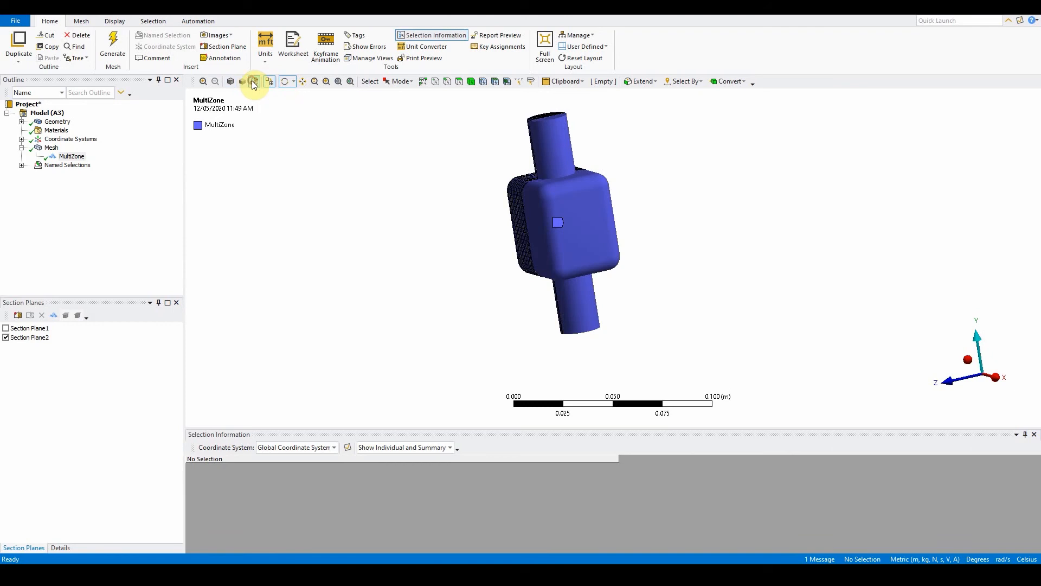
pyautogui.moveTo(542, 262); pyautogui.dragTo(678, 251)
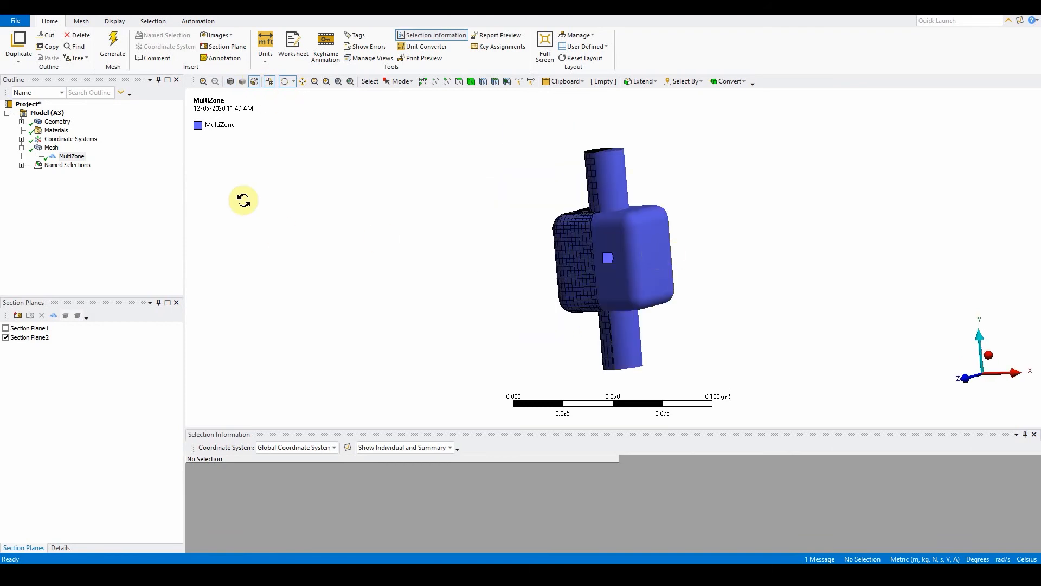
pyautogui.click(48, 168)
pyautogui.moveTo(591, 296); pyautogui.dragTo(642, 181)
pyautogui.scroll(3, 657, 283)
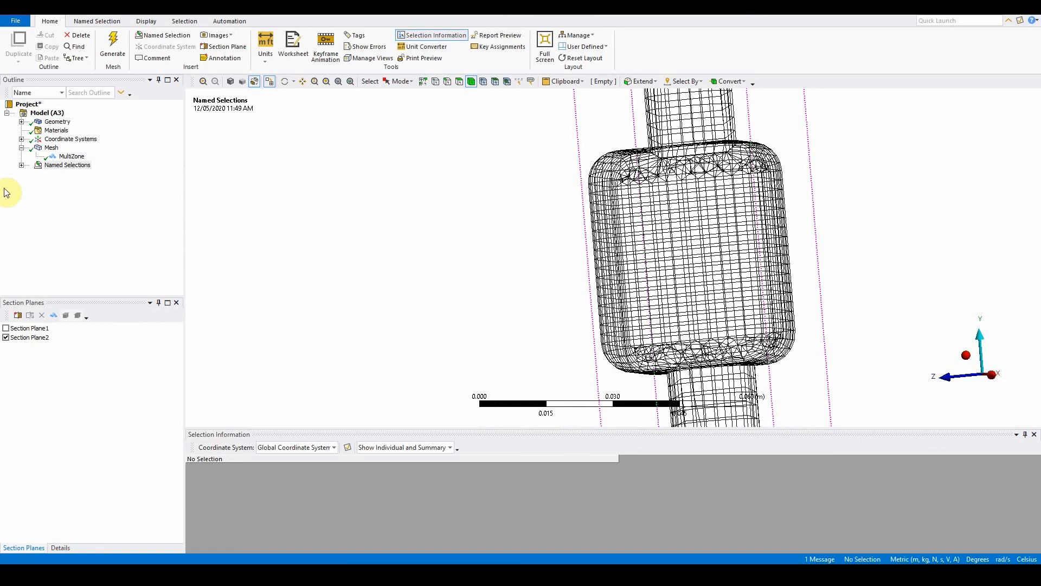
# Step: Change the mesh method from MultiZone to Cartesian
pyautogui.click(68, 156)
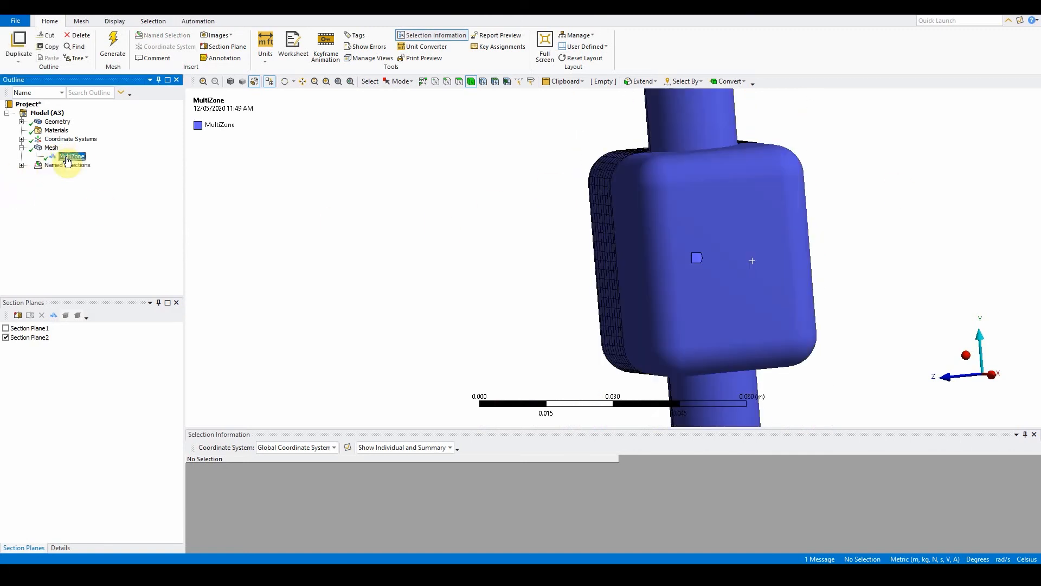
pyautogui.click(60, 548)
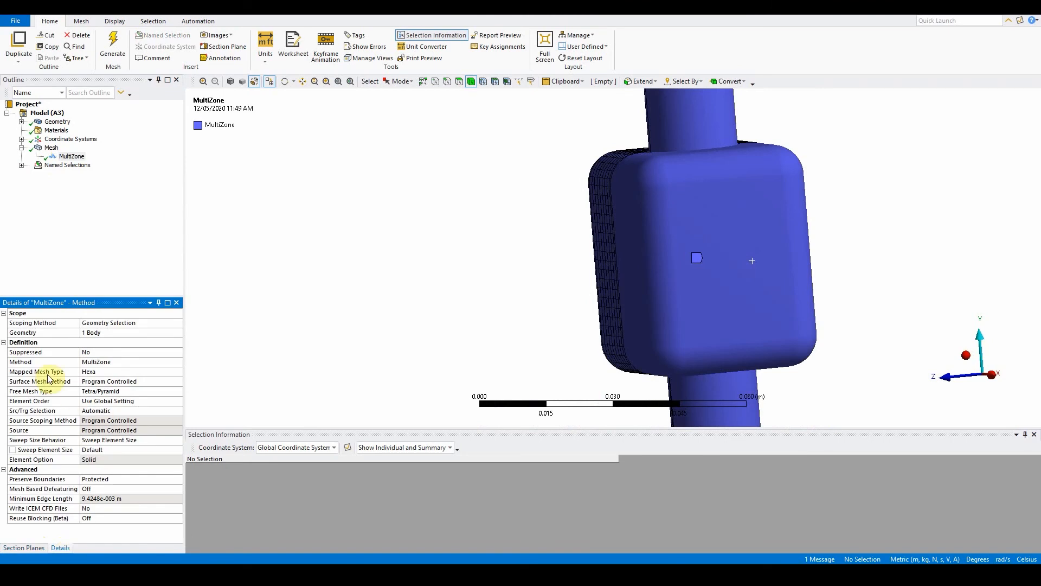
pyautogui.click(94, 360)
pyautogui.click(177, 360)
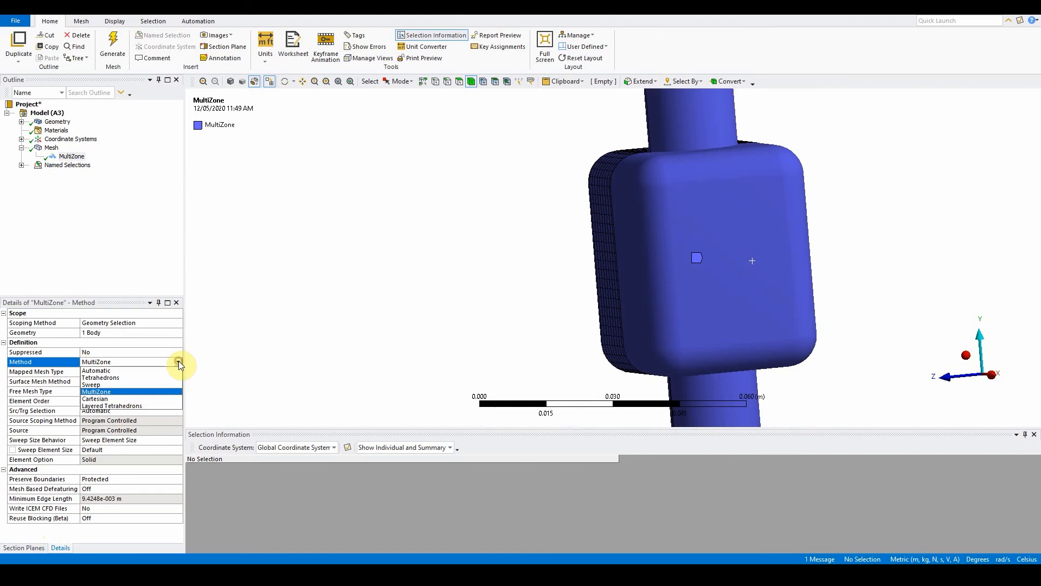
pyautogui.click(95, 398)
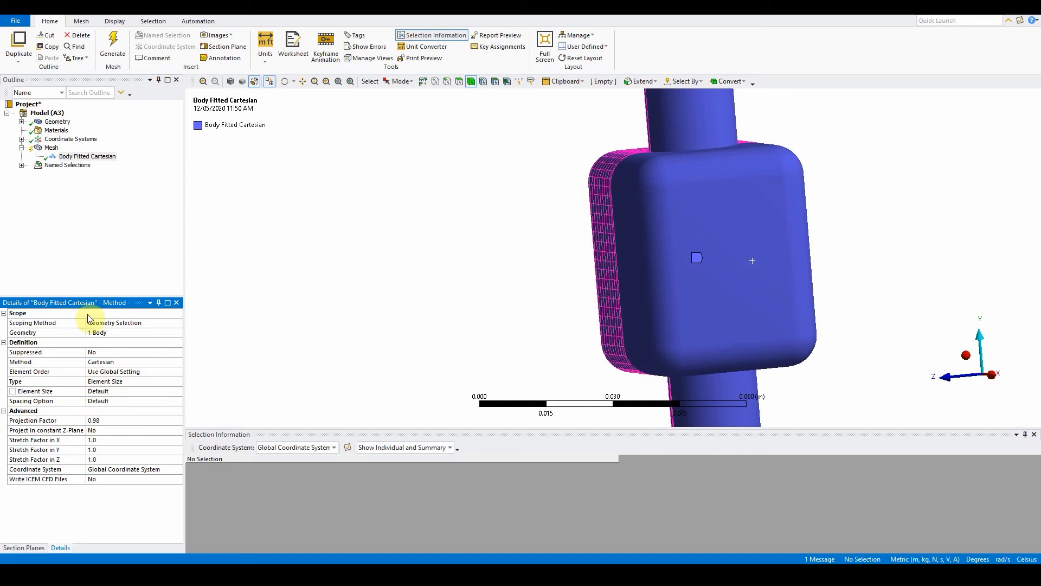
# Step: Set the global mesh element size to 5 mm
pyautogui.click(52, 148)
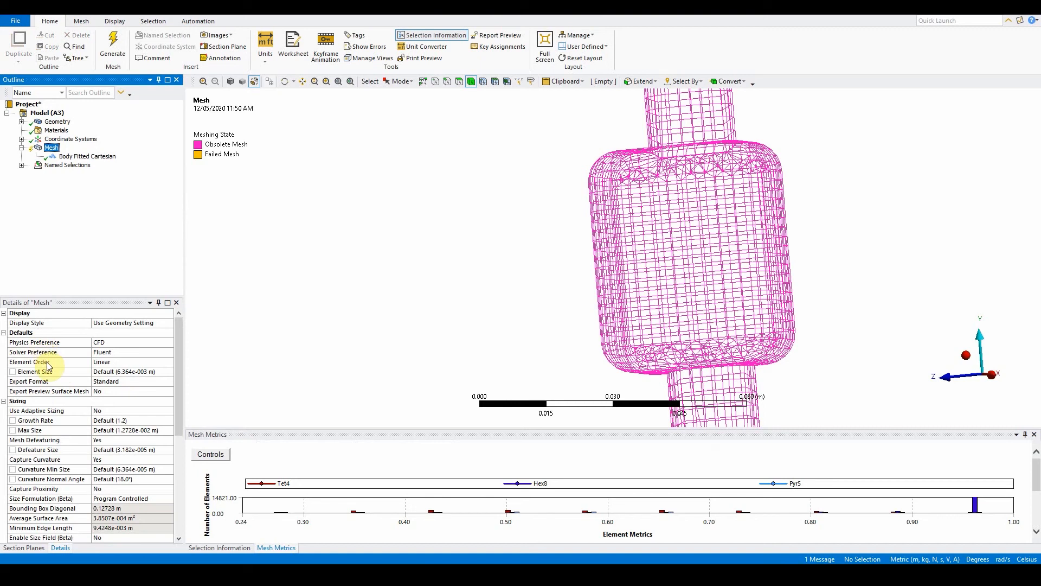
pyautogui.click(107, 372)
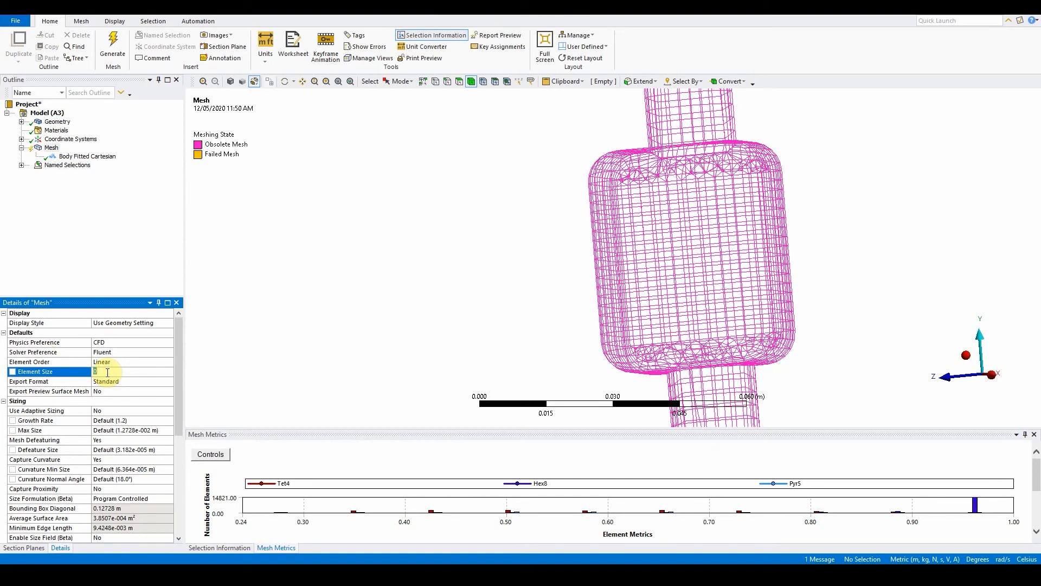
pyautogui.write('5.e-003 m')
pyautogui.press('Return')
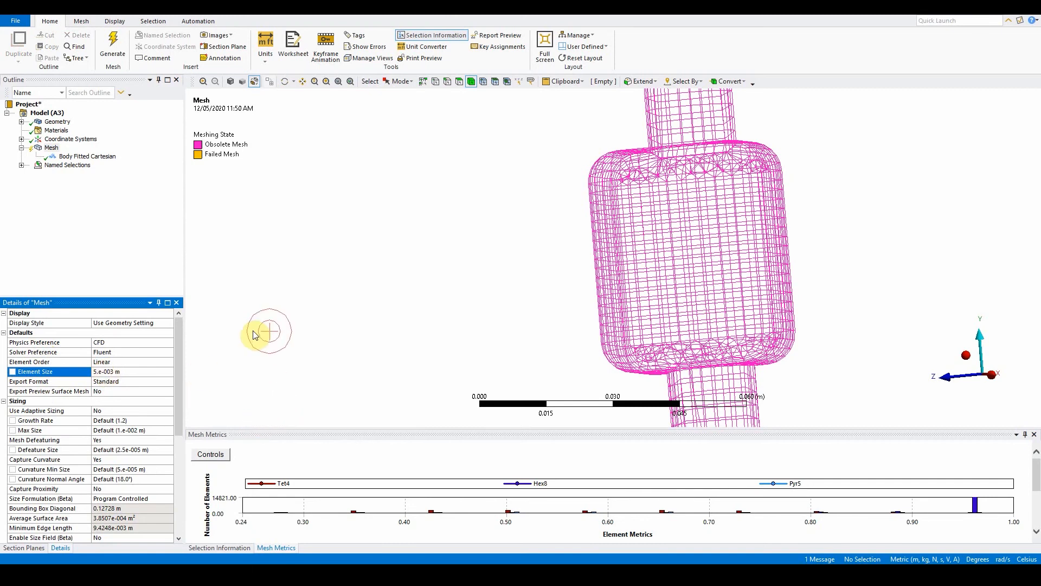
# Step: Generate the mesh with the Body Fitted Cartesian method
pyautogui.click(112, 46)
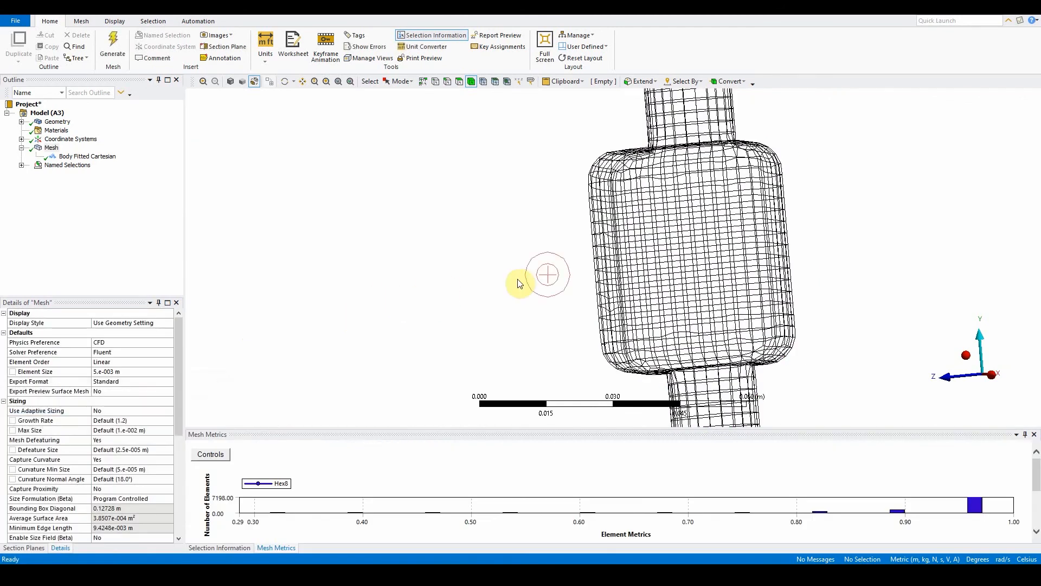
pyautogui.moveTo(516, 282); pyautogui.dragTo(600, 221, button='middle')
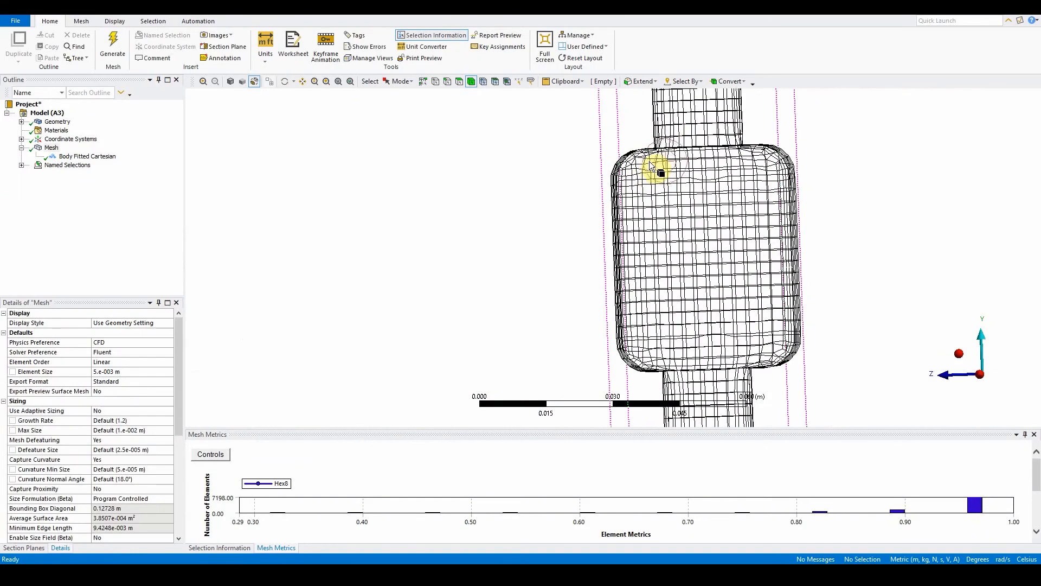
pyautogui.moveTo(667, 238); pyautogui.dragTo(711, 259, button='middle')
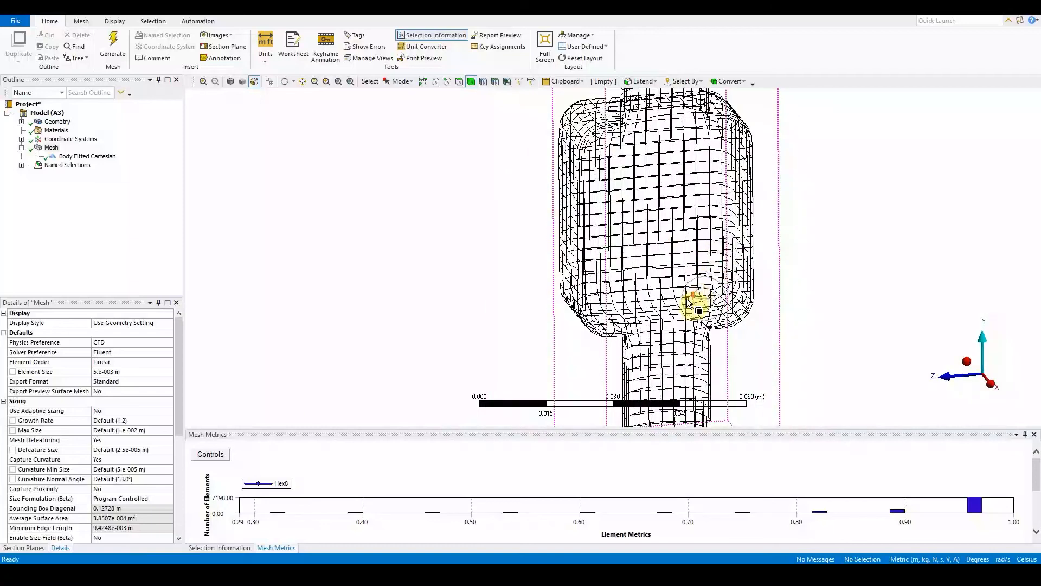
pyautogui.scroll(-3, 687, 299)
pyautogui.moveTo(686, 299); pyautogui.dragTo(713, 258, button='middle')
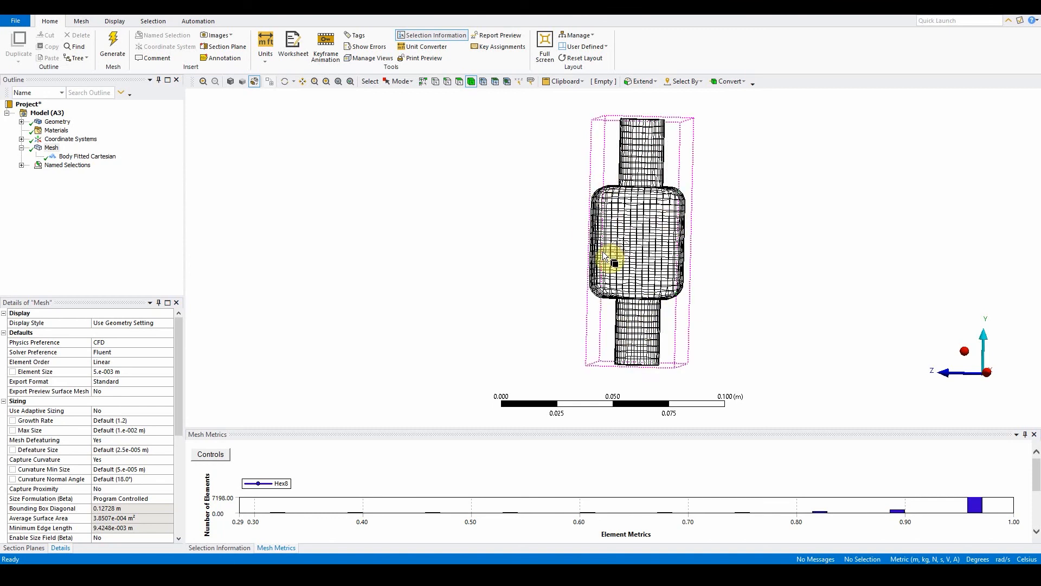
# Step: Close the Meshing application and return to the project schematic
pyautogui.click(13, 21)
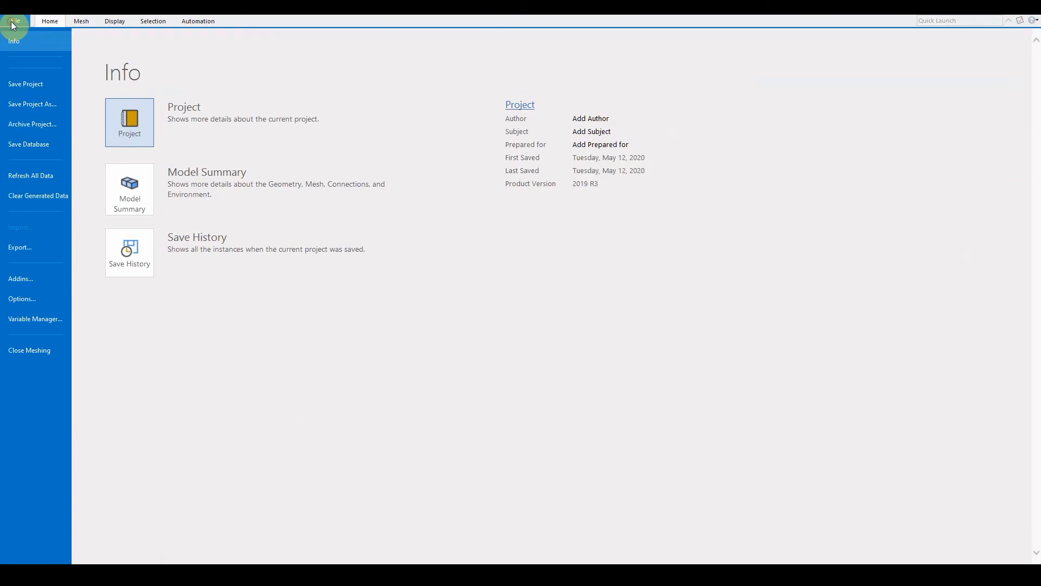
pyautogui.click(46, 352)
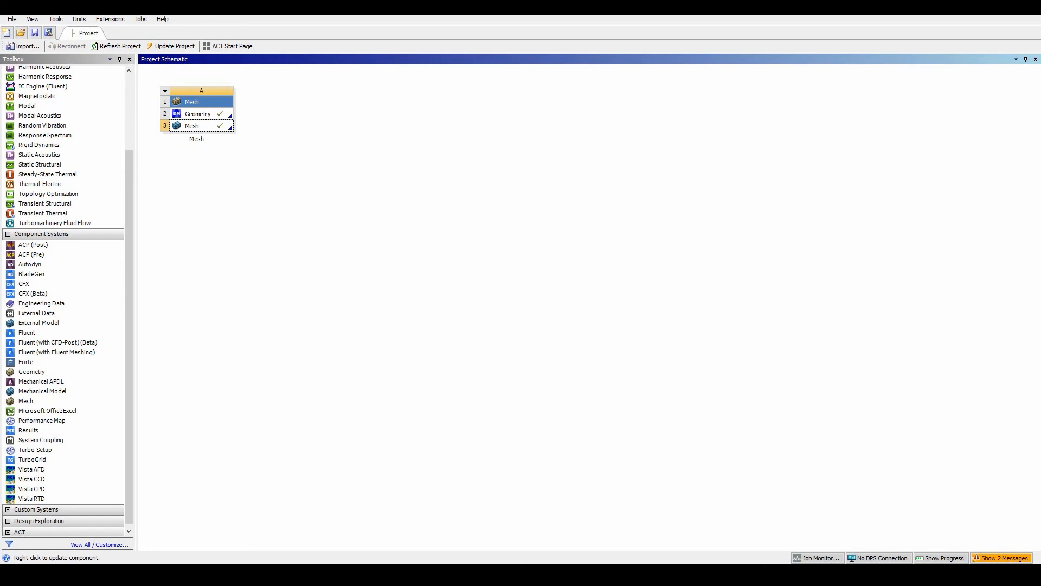
# Step: Replace the mesh system's geometry with the sweep_method file
pyautogui.click(233, 117)
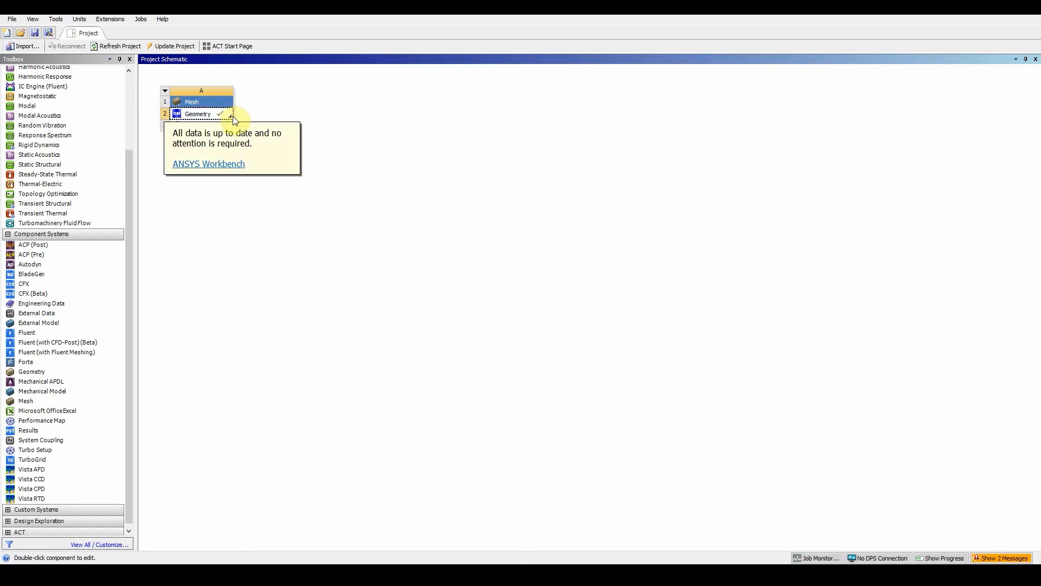
pyautogui.click(379, 116)
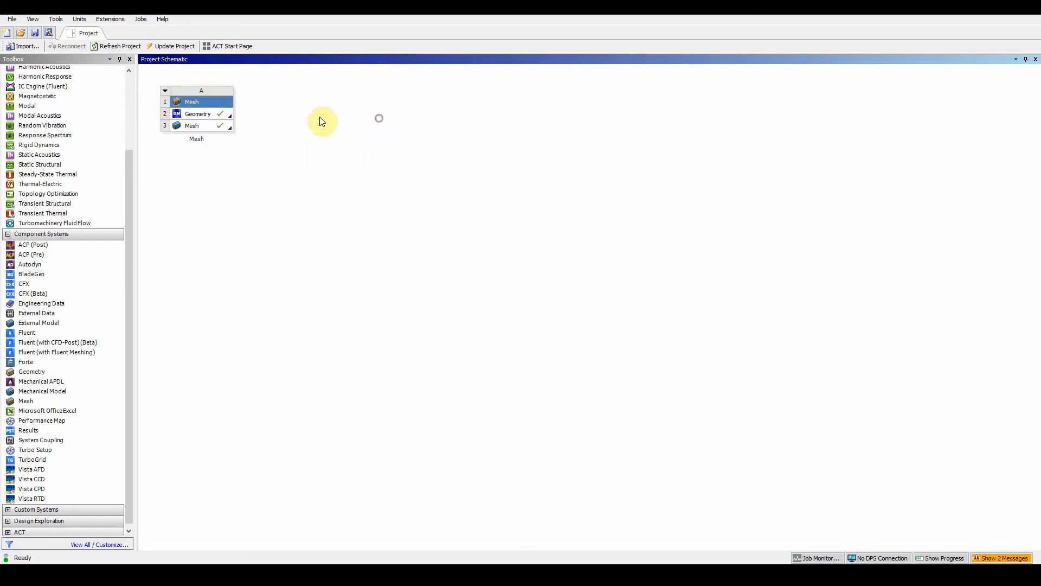
pyautogui.rightClick(229, 112)
pyautogui.moveTo(281, 143)
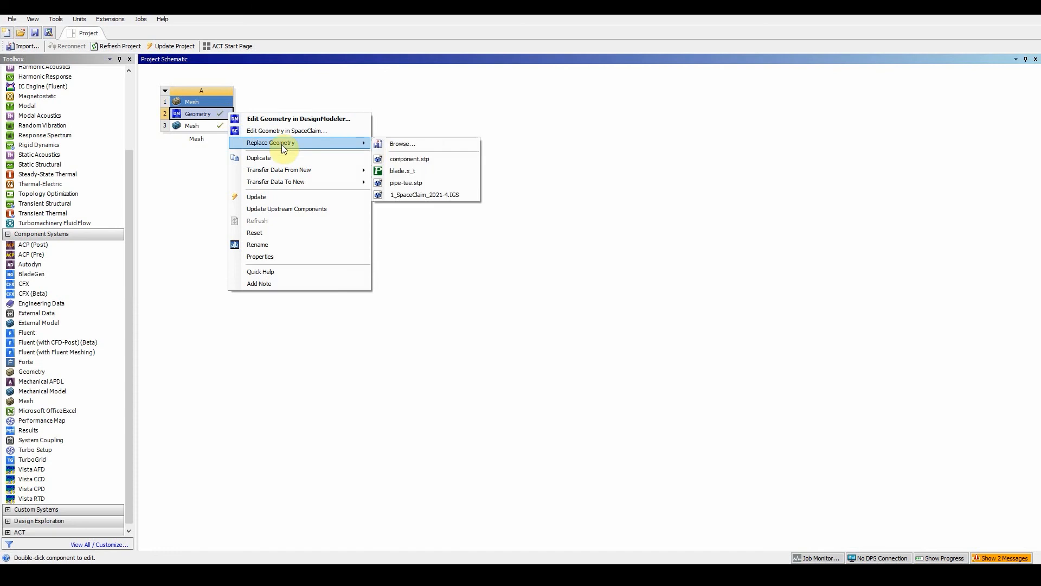
pyautogui.click(392, 145)
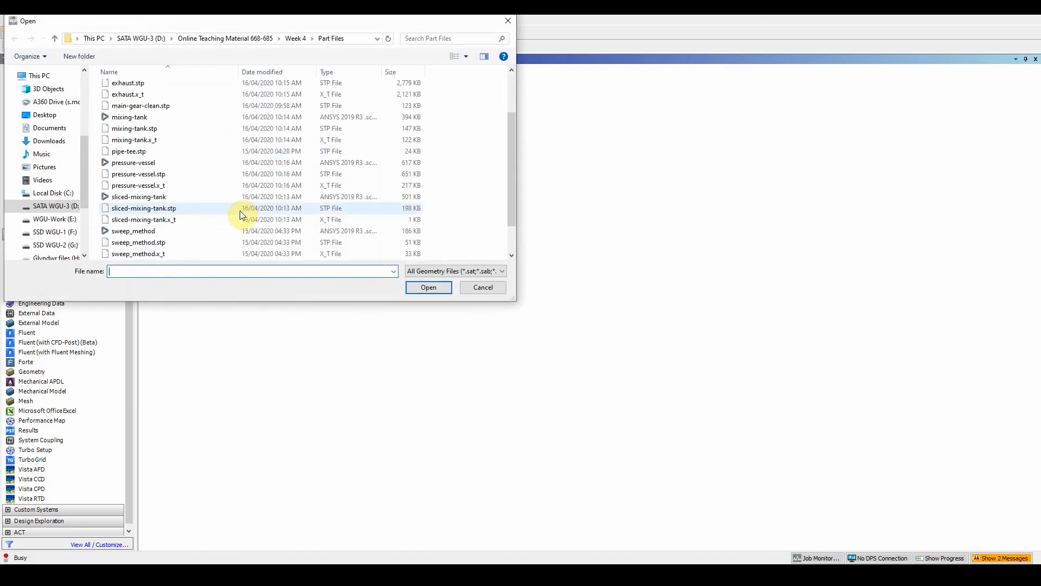
pyautogui.scroll(-1, 240, 210)
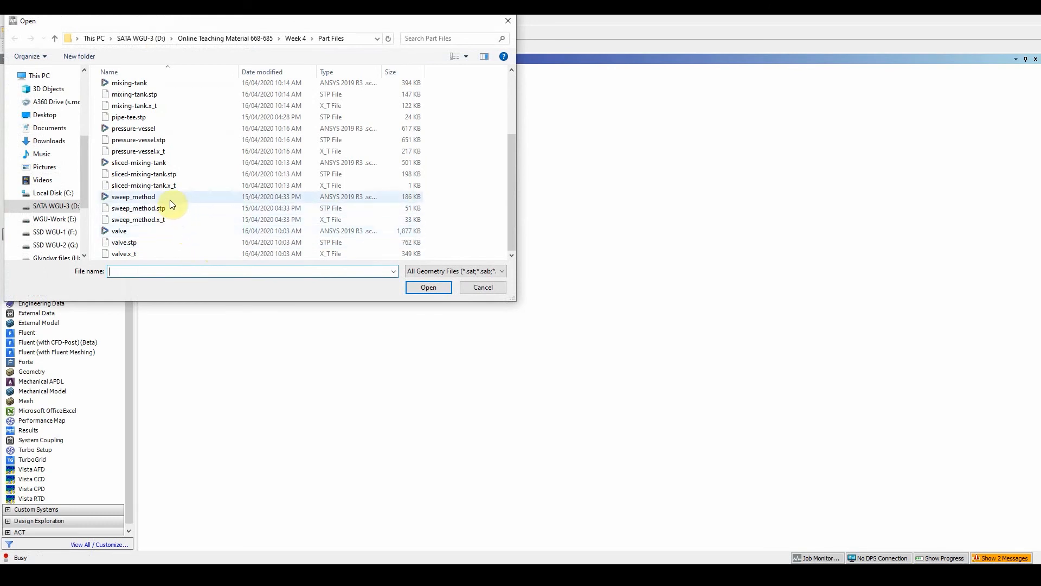
pyautogui.click(184, 198)
pyautogui.click(428, 286)
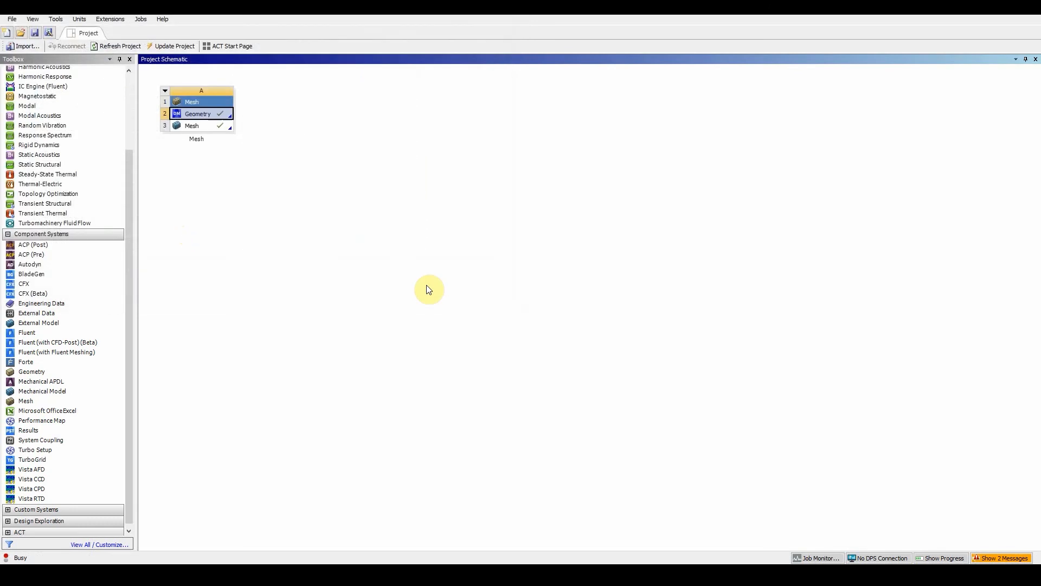
# Step: Open the mesh cell in Meshing and agree to re-read the upstream data
pyautogui.doubleClick(222, 127)
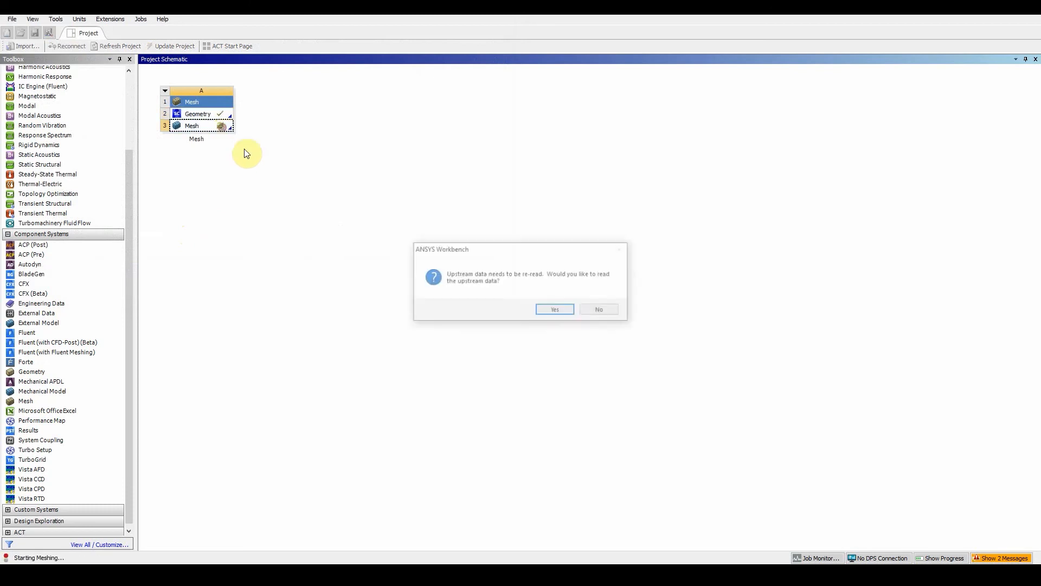
pyautogui.click(555, 309)
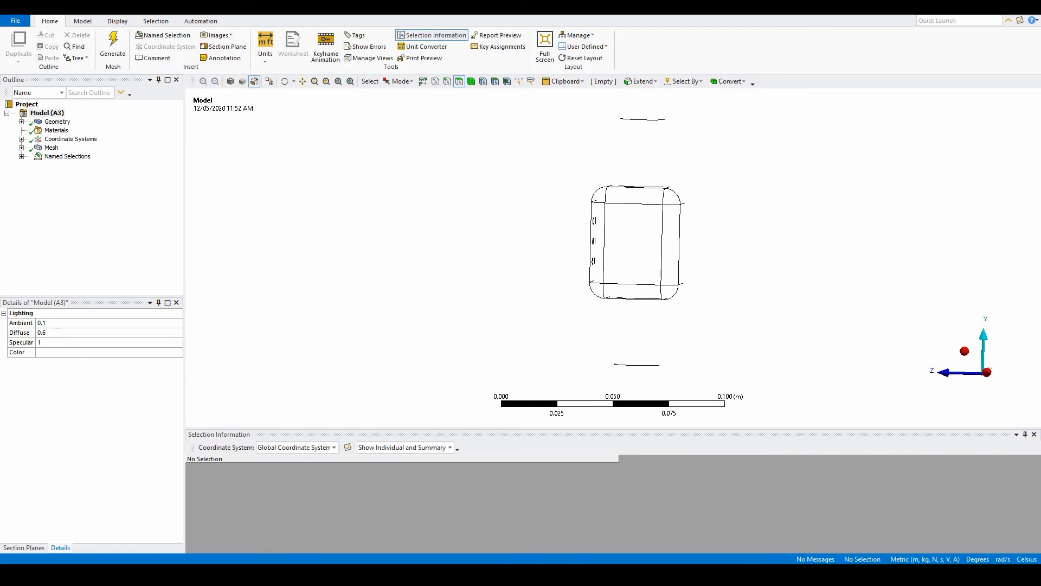
# Step: Expand the Geometry branch to list the bodies of the new model
pyautogui.moveTo(499, 230); pyautogui.dragTo(616, 274, button='middle')
pyautogui.click(229, 83)
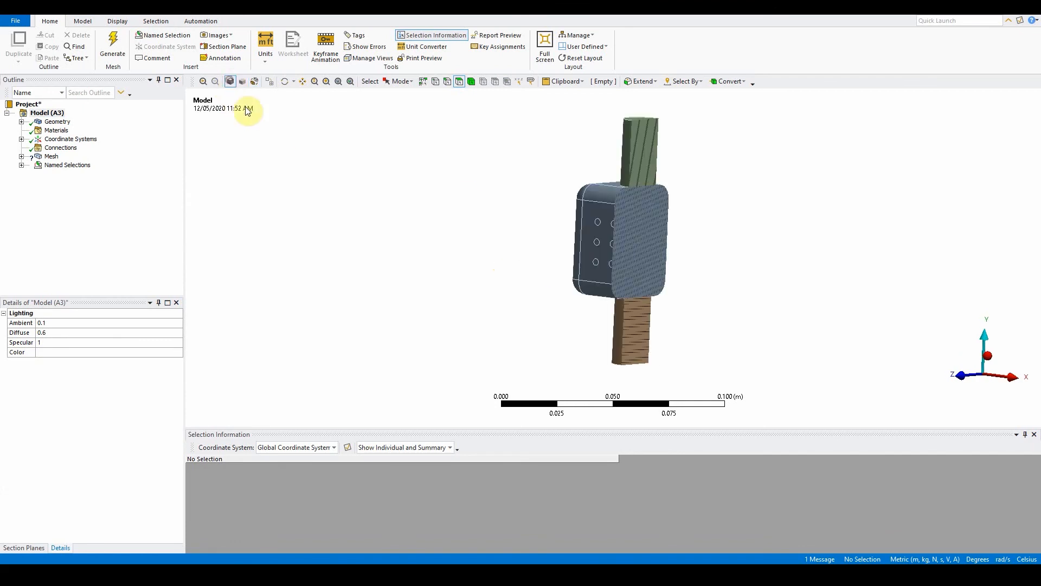
pyautogui.moveTo(558, 291)
pyautogui.mouseDown(button='middle')
pyautogui.moveTo(616, 284)
pyautogui.moveTo(518, 282)
pyautogui.mouseUp(button='middle')
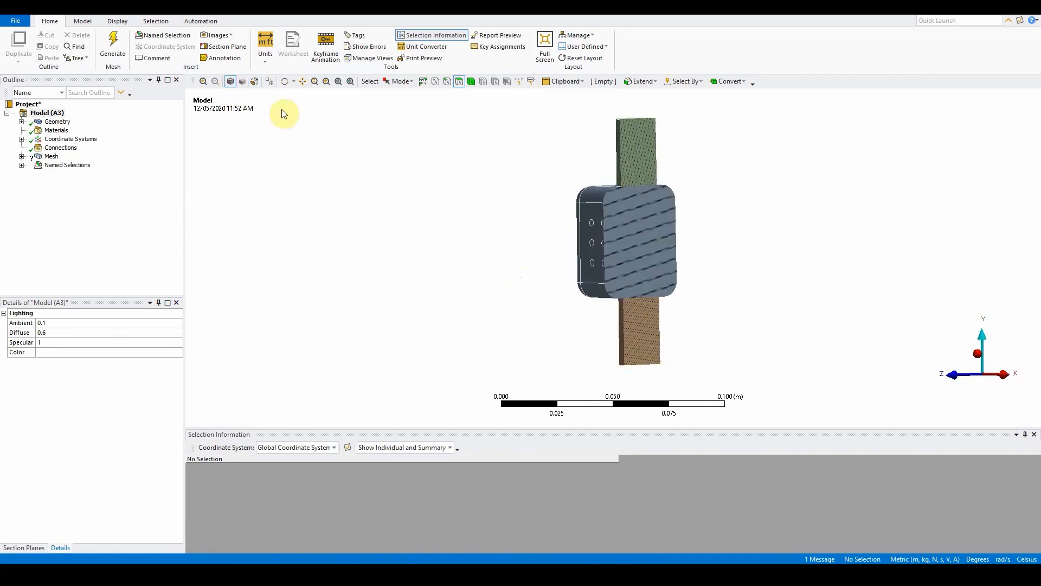
pyautogui.click(22, 121)
pyautogui.click(37, 130)
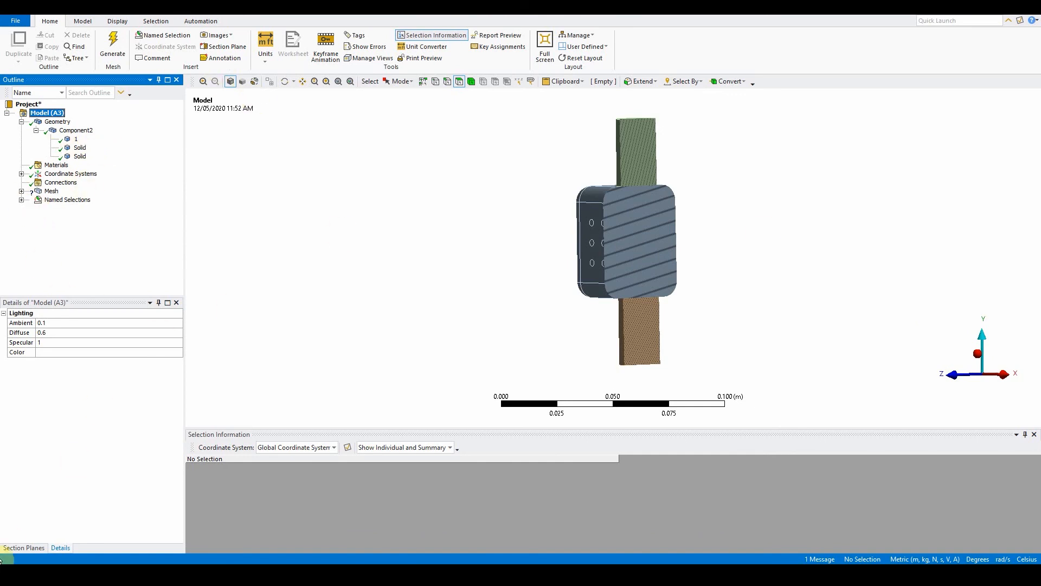
# Step: Turn off Section Plane2 to display the whole new geometry
pyautogui.click(26, 547)
pyautogui.click(6, 337)
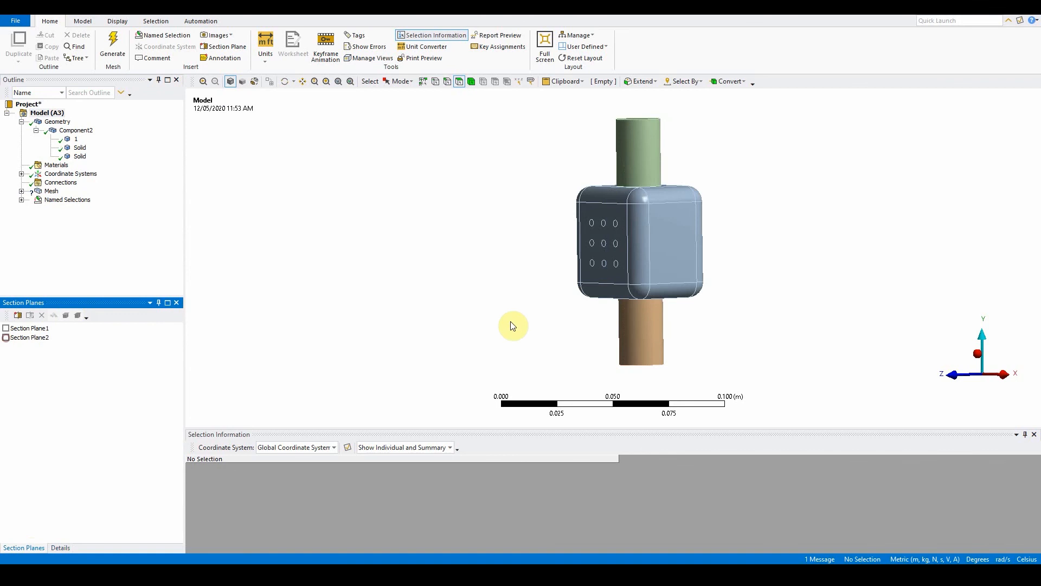
pyautogui.moveTo(511, 323); pyautogui.dragTo(655, 337, button='middle')
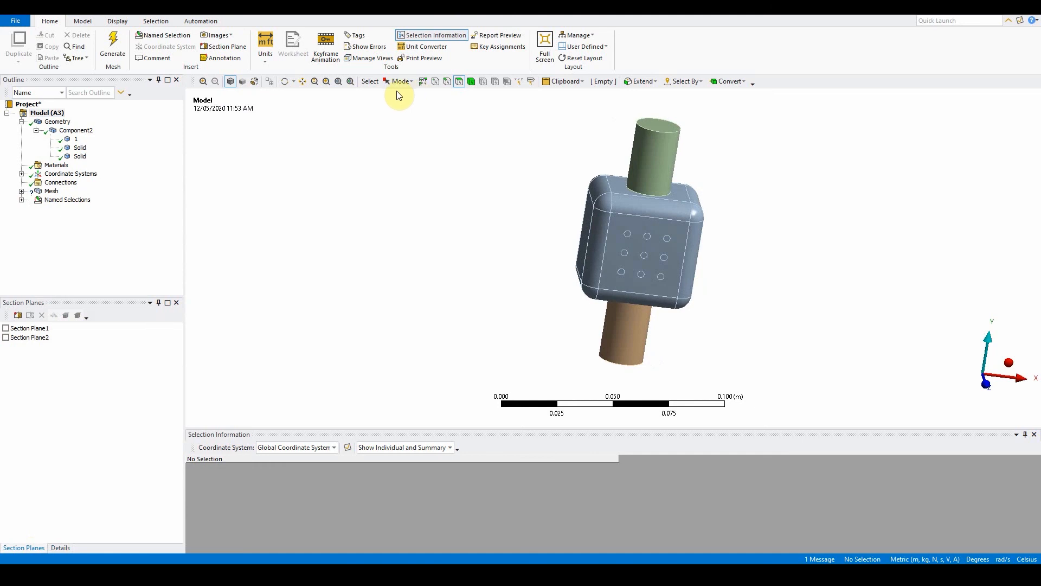
# Step: Show the mesh's sweepable bodies and review them in the selection information table
pyautogui.rightClick(53, 193)
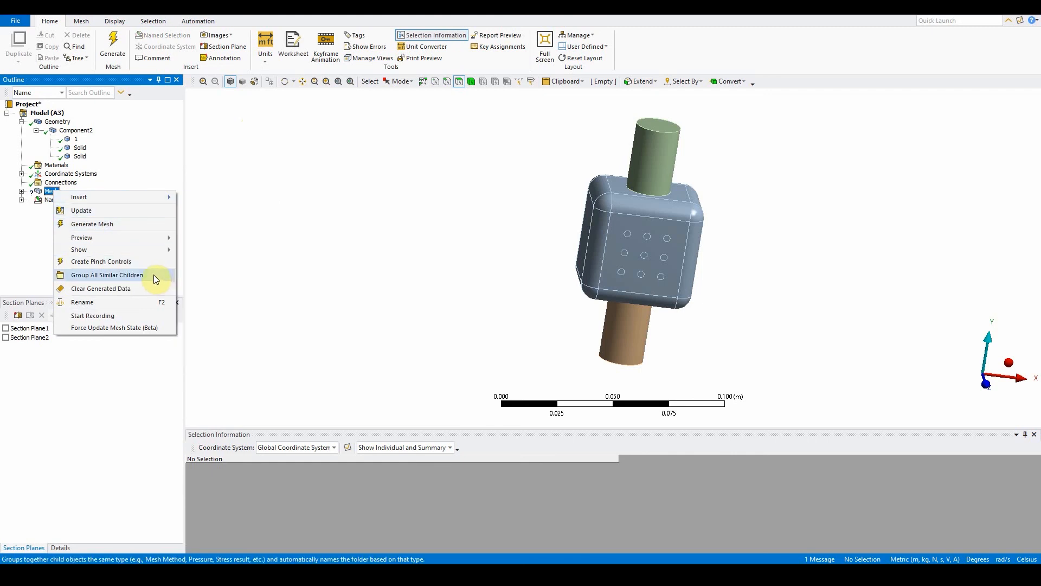
pyautogui.moveTo(104, 247)
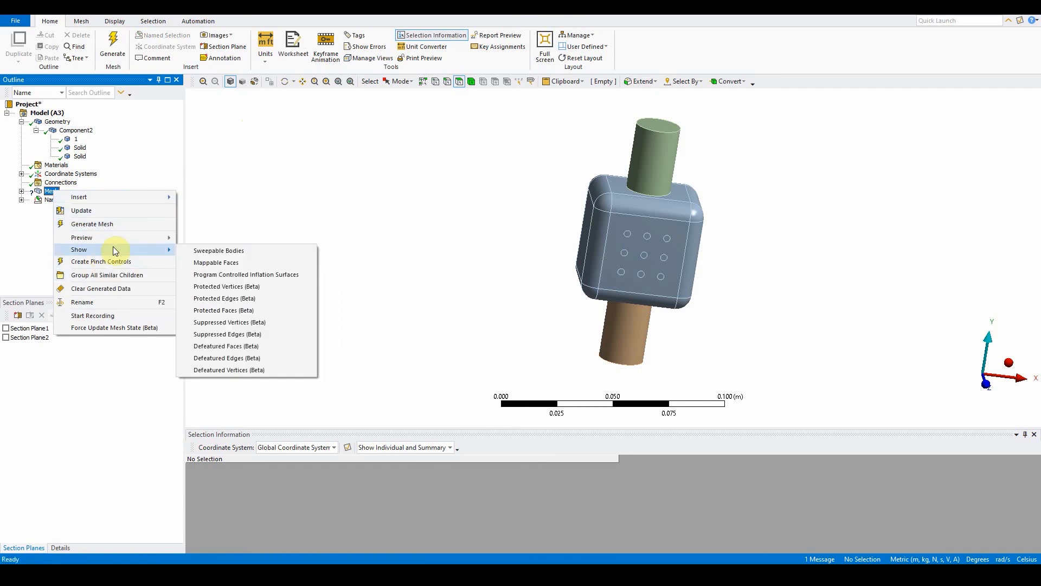
pyautogui.click(197, 251)
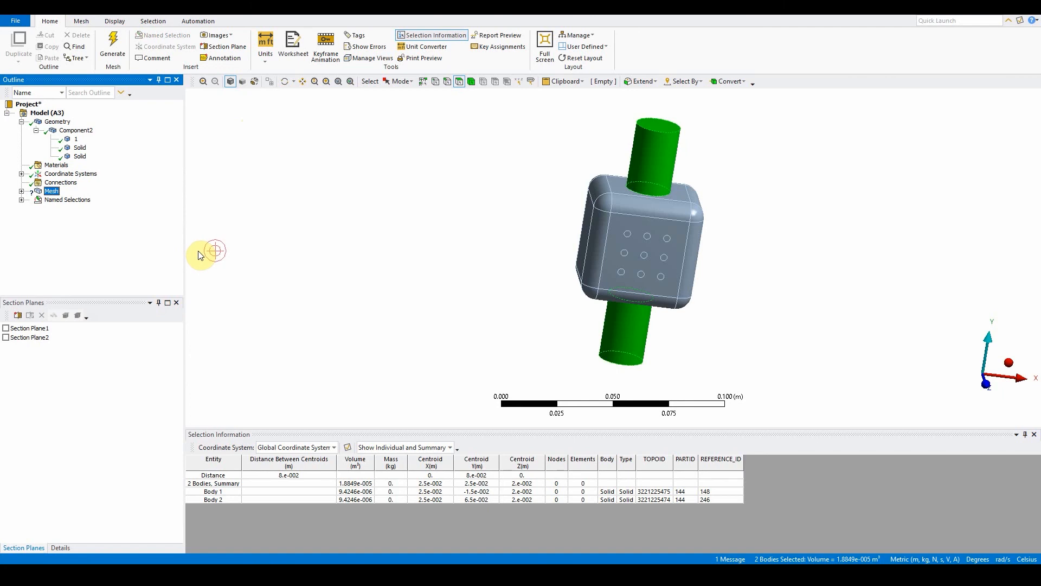
pyautogui.click(222, 490)
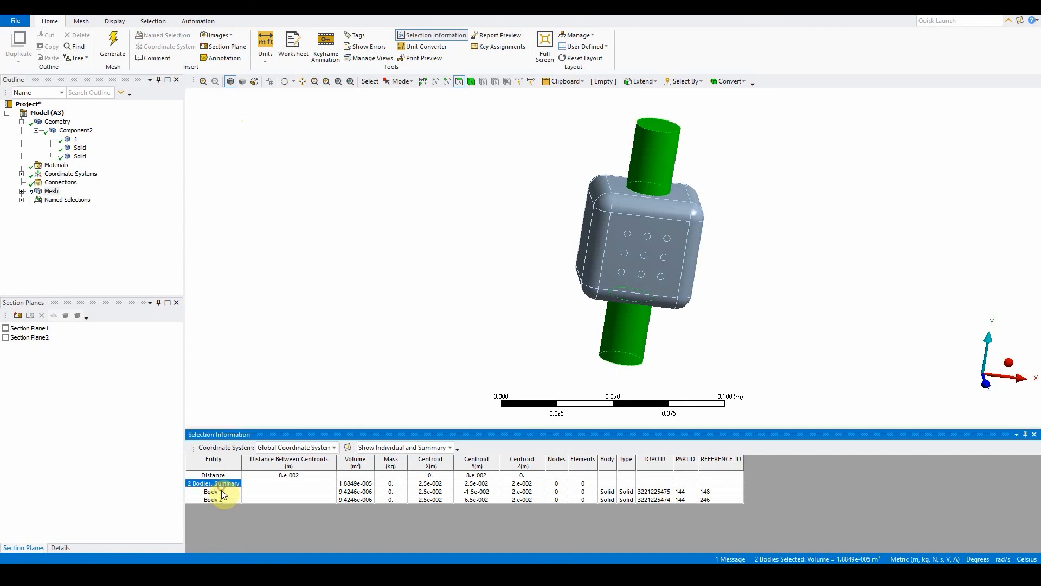
pyautogui.click(223, 497)
pyautogui.click(221, 491)
pyautogui.click(222, 482)
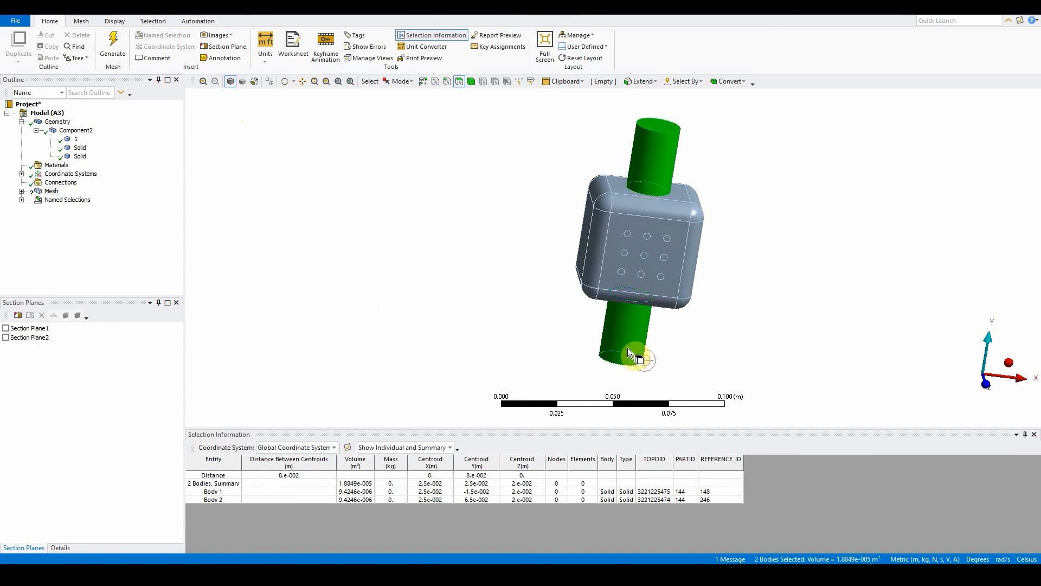
# Step: Delete the Body Fitted Cartesian method from the mesh
pyautogui.click(333, 263)
pyautogui.click(22, 192)
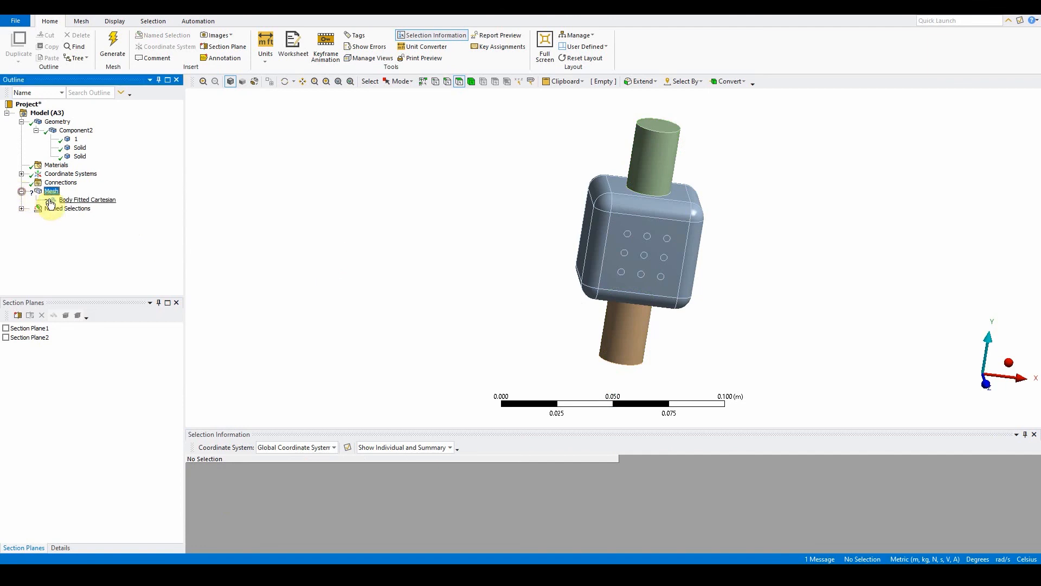
pyautogui.click(73, 200)
pyautogui.rightClick(73, 203)
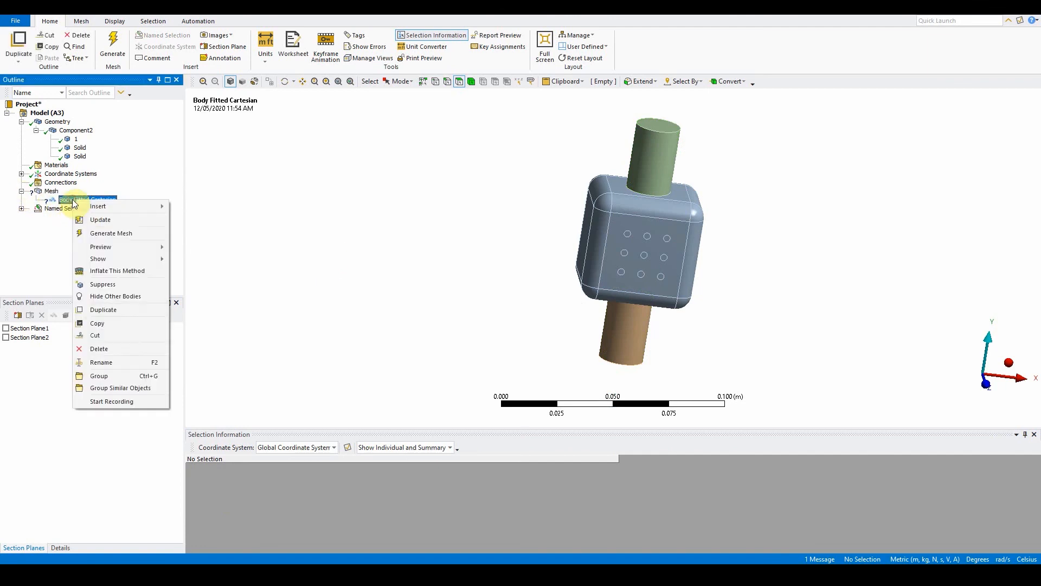
pyautogui.click(123, 348)
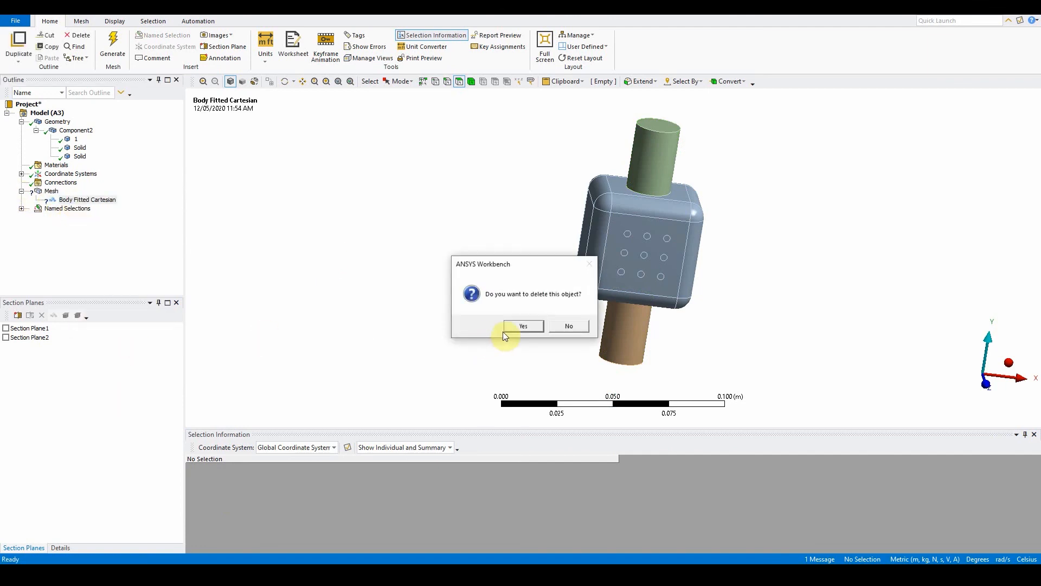
pyautogui.click(521, 326)
# Step: Insert a mesh method on the upper cylinder body and set its method to Sweep
pyautogui.rightClick(52, 193)
pyautogui.moveTo(80, 198)
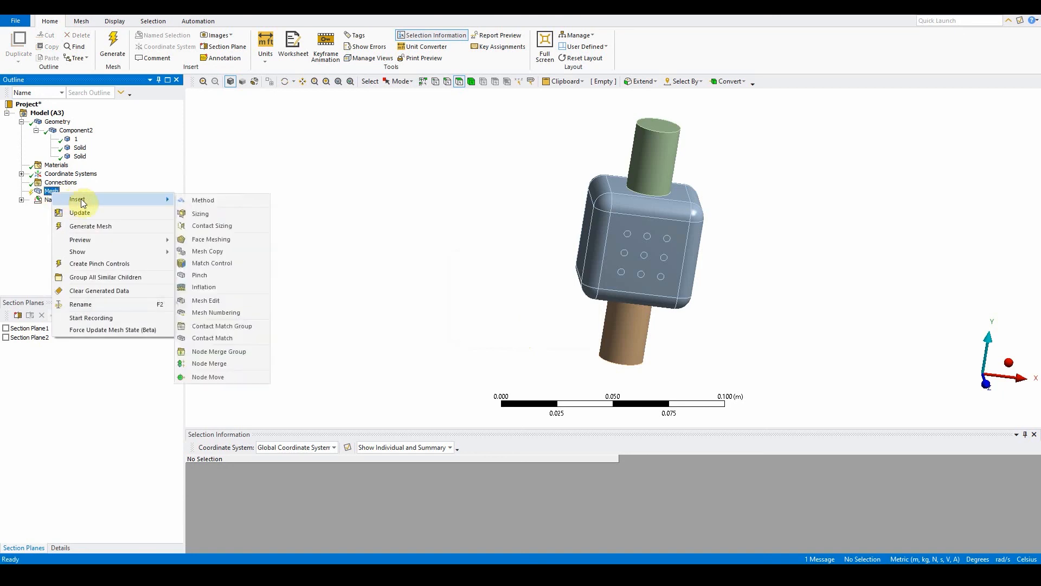
pyautogui.click(194, 199)
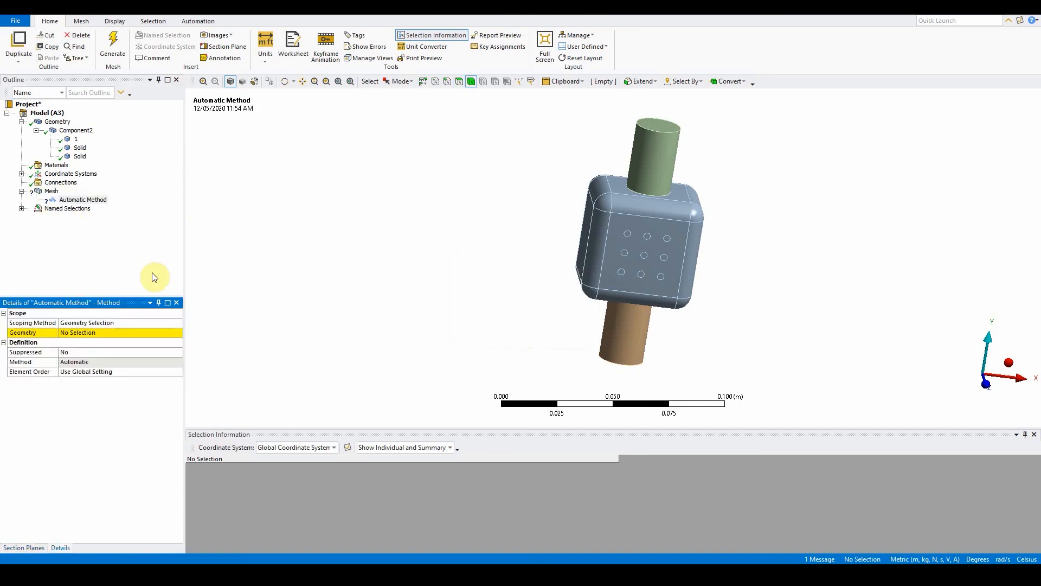
pyautogui.click(649, 163)
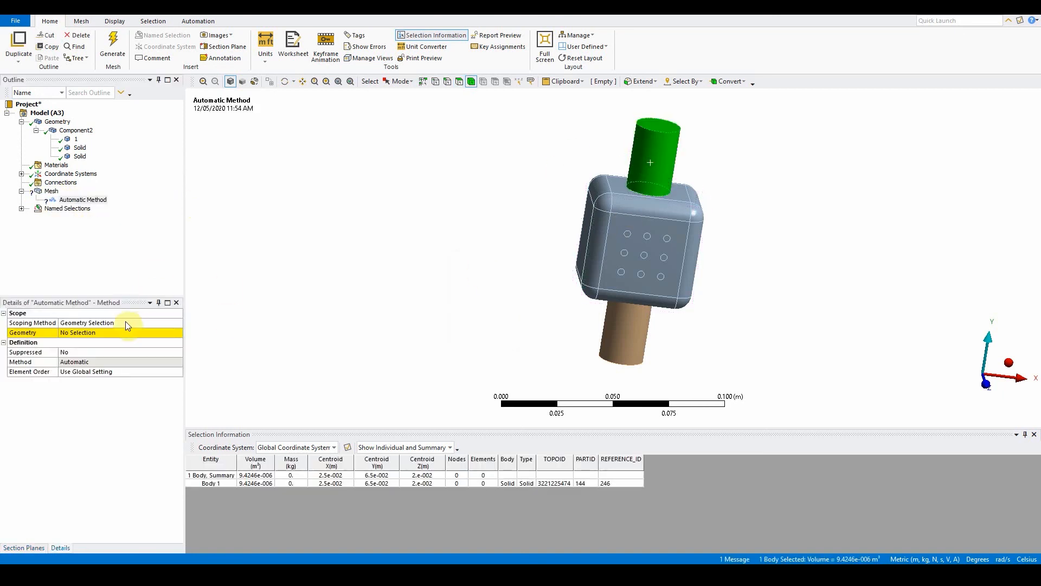
pyautogui.click(87, 332)
pyautogui.click(81, 332)
pyautogui.click(105, 362)
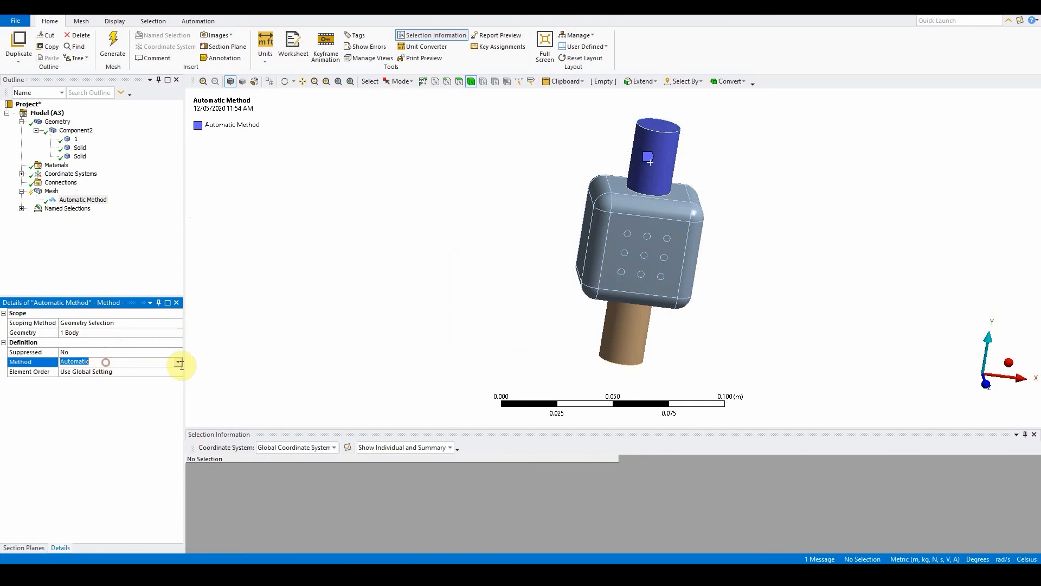
pyautogui.click(179, 361)
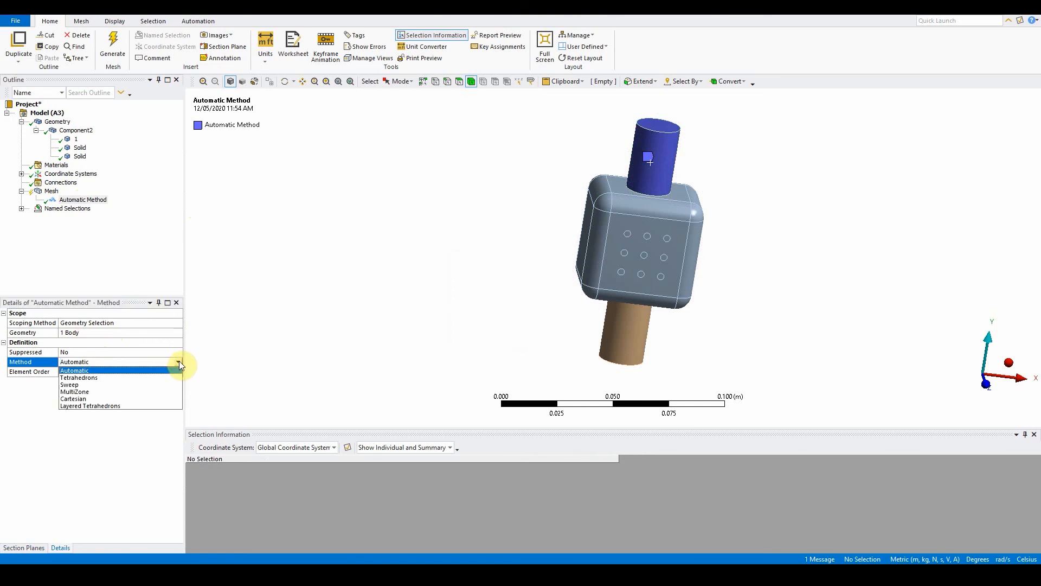
pyautogui.click(154, 385)
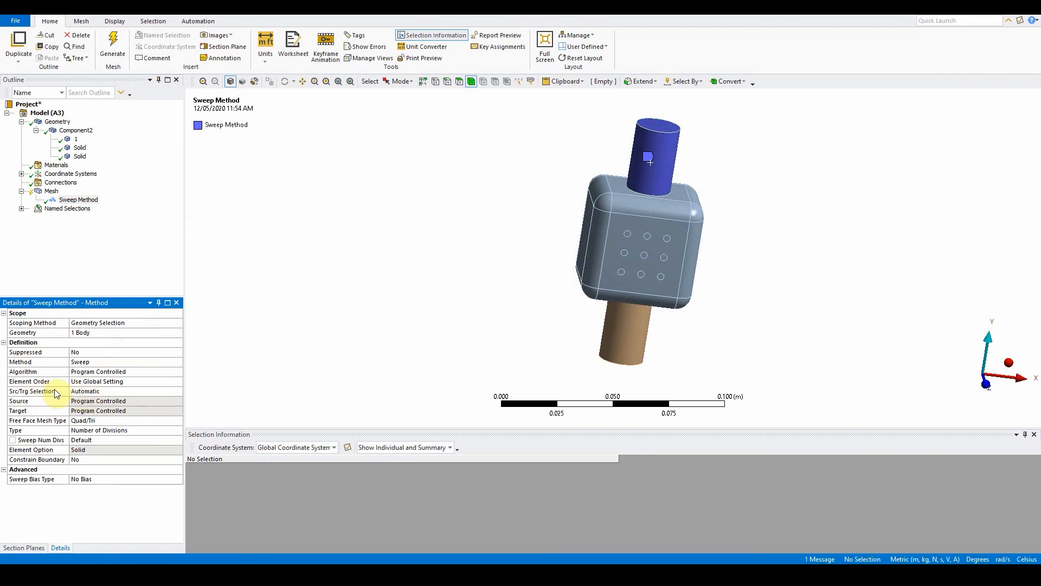
# Step: Set the sweep's Src/Trg Selection to Manual Source and assign the upper cylinder's top end face as source
pyautogui.click(176, 391)
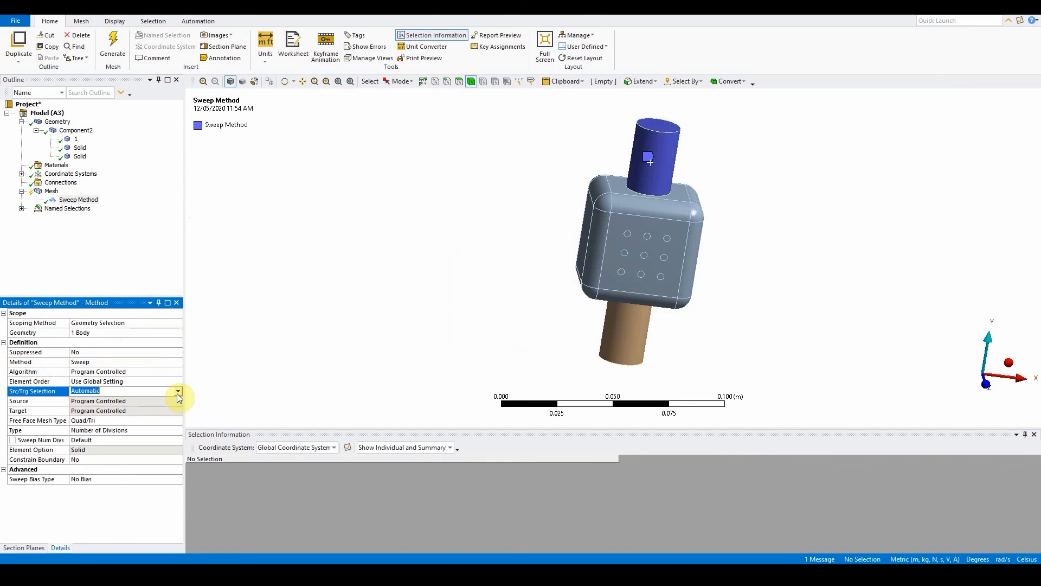
pyautogui.click(178, 392)
pyautogui.click(150, 406)
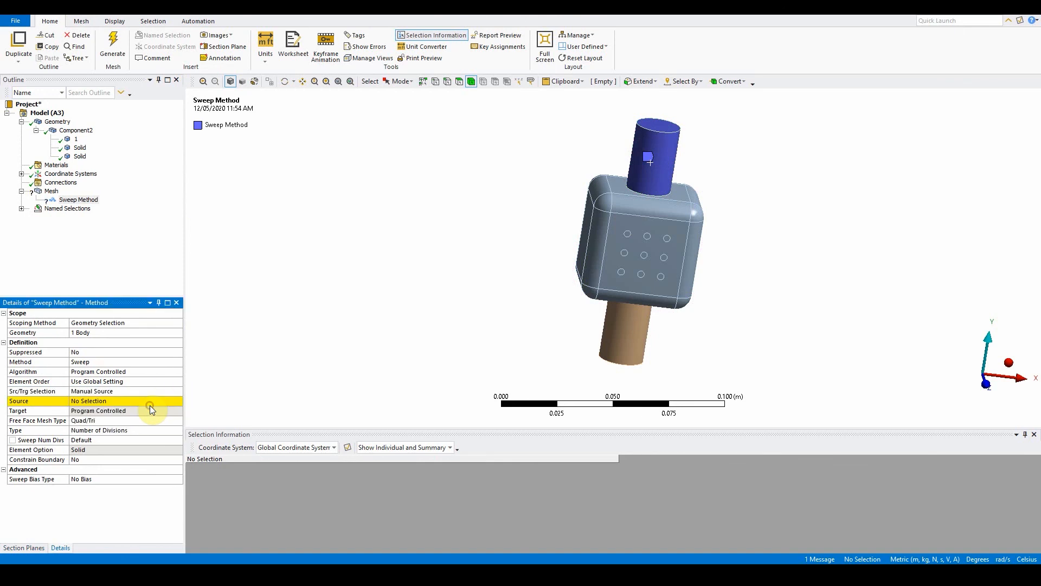
pyautogui.click(107, 401)
pyautogui.moveTo(437, 252); pyautogui.dragTo(432, 273, button='middle')
pyautogui.click(670, 152)
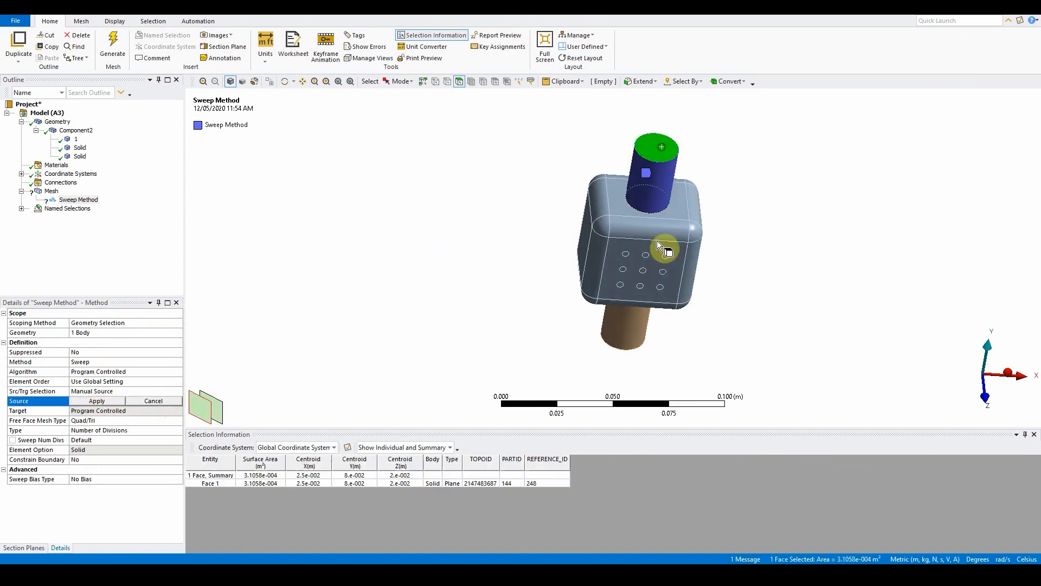
pyautogui.click(102, 400)
# Step: Insert a second mesh method on the lower cylinder body and set it to Sweep
pyautogui.moveTo(436, 278); pyautogui.dragTo(465, 242, button='middle')
pyautogui.rightClick(50, 192)
pyautogui.moveTo(125, 191)
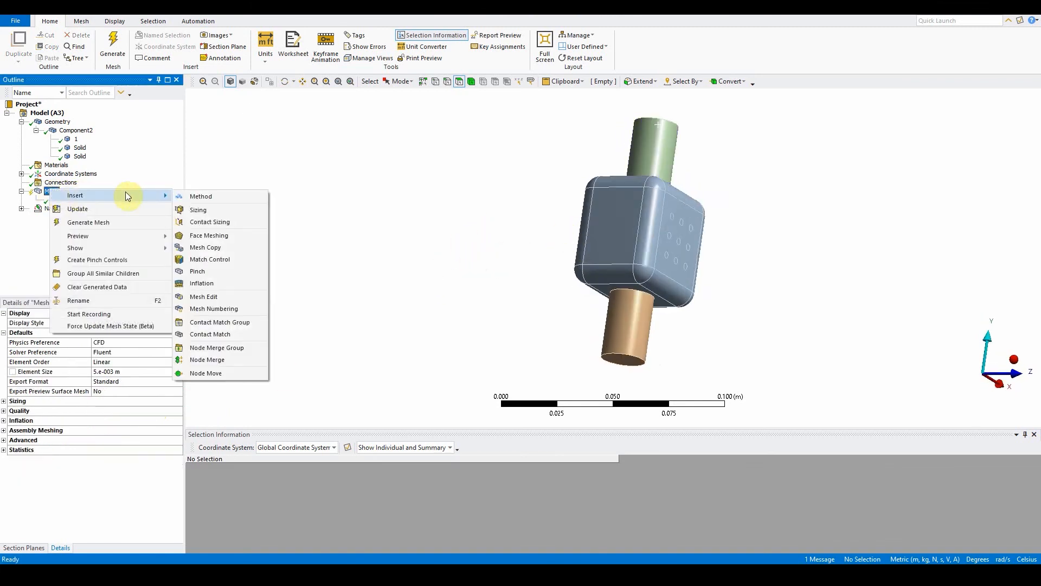
pyautogui.click(216, 193)
pyautogui.click(642, 333)
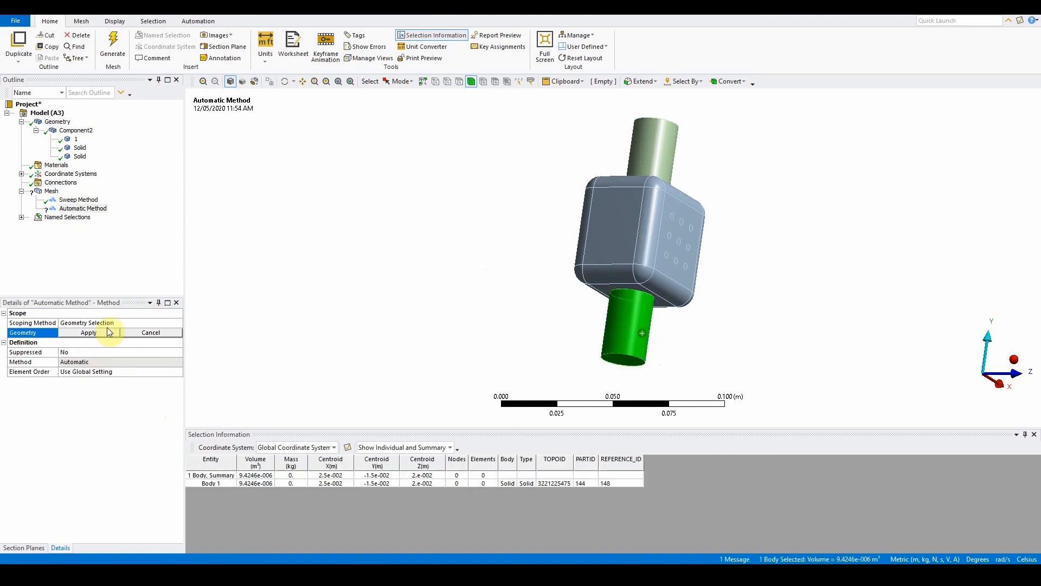
pyautogui.click(87, 332)
pyautogui.click(107, 362)
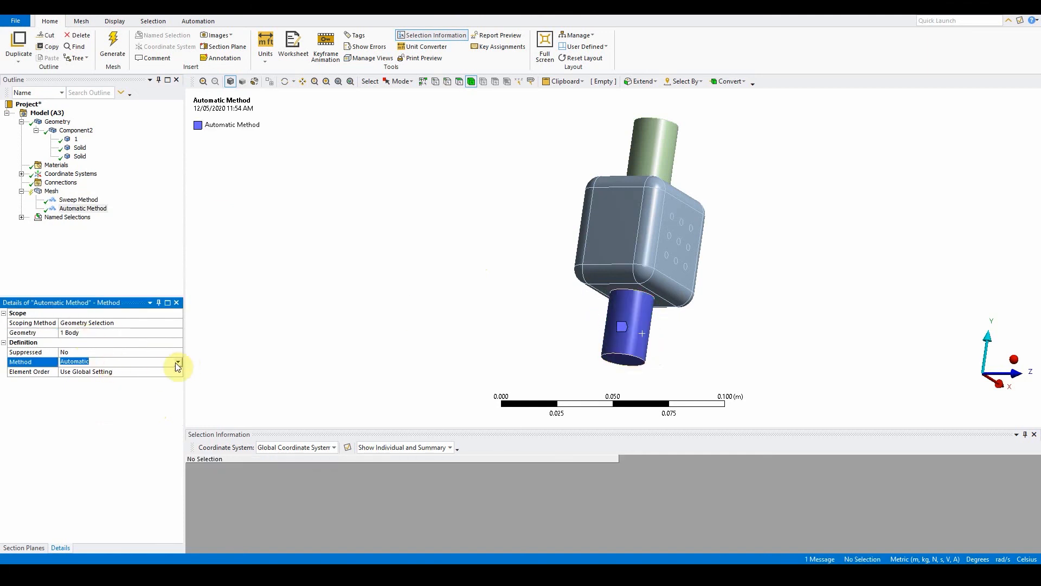
pyautogui.click(178, 362)
pyautogui.click(152, 383)
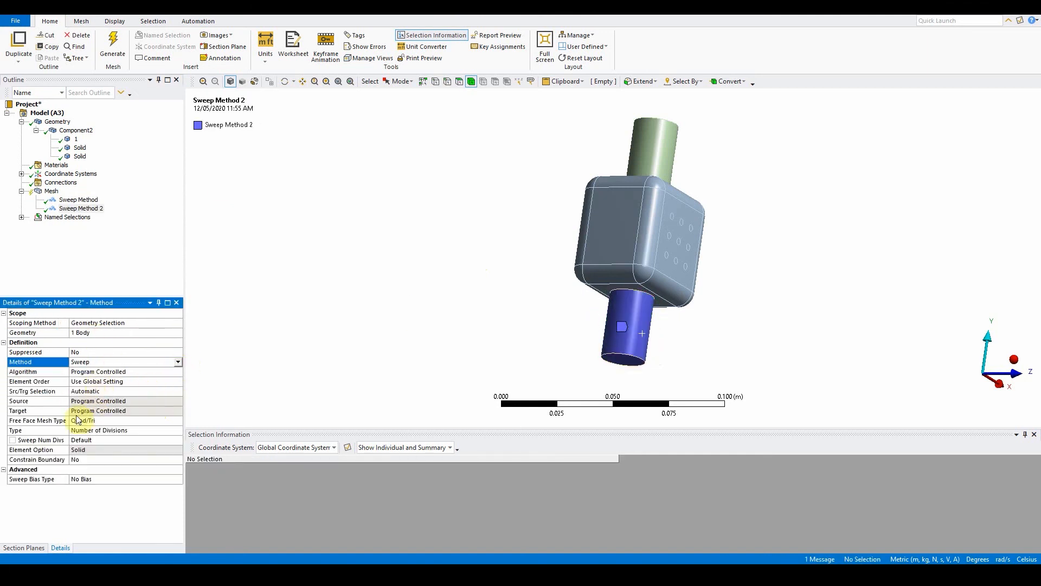
# Step: Set the second sweep to Manual Source and assign the lower cylinder's bottom end face as source
pyautogui.click(154, 393)
pyautogui.click(178, 391)
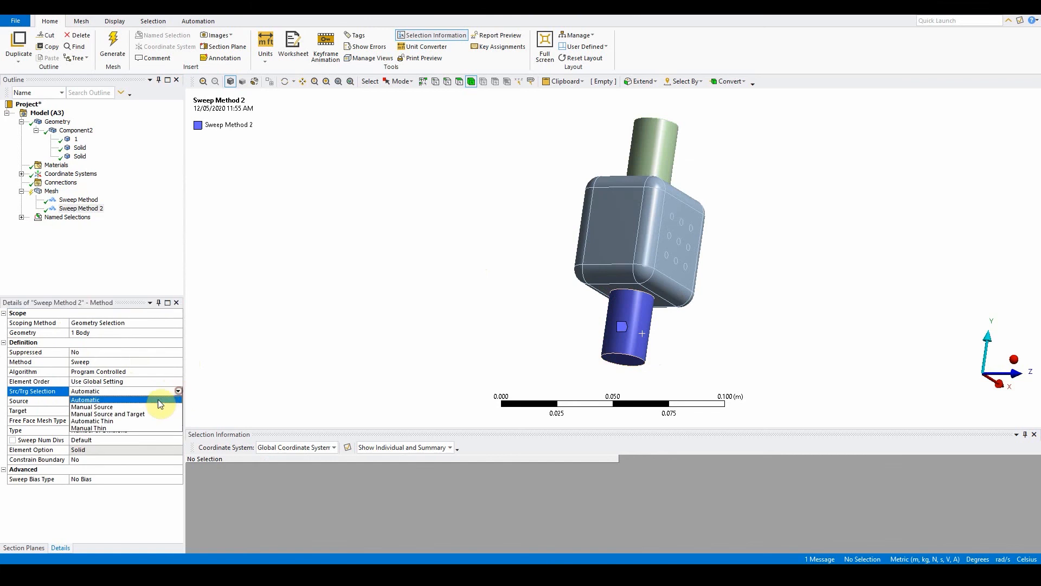
pyautogui.click(150, 406)
pyautogui.click(116, 402)
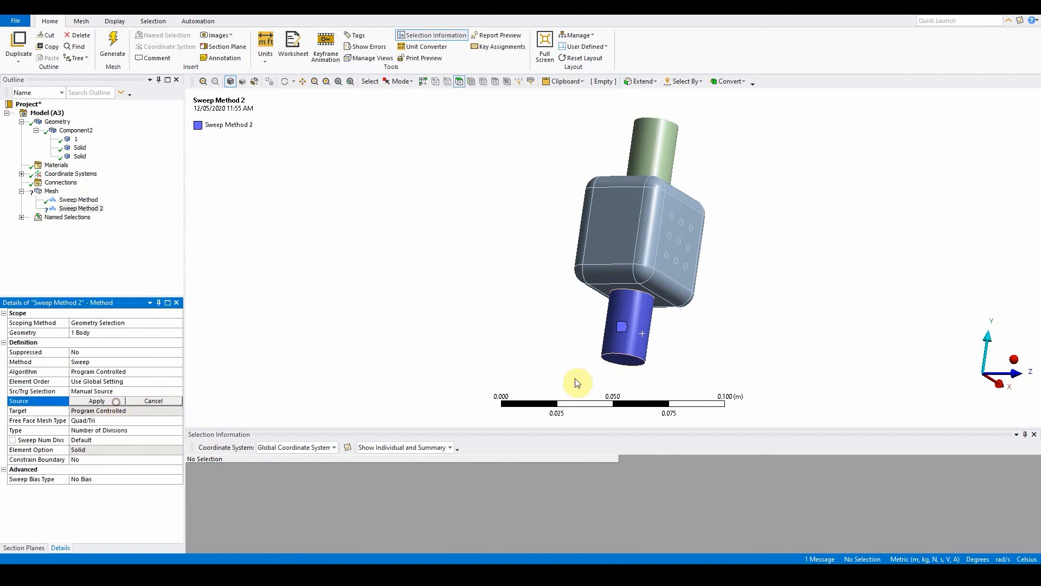
pyautogui.click(623, 361)
pyautogui.moveTo(666, 358); pyautogui.dragTo(654, 324, button='middle')
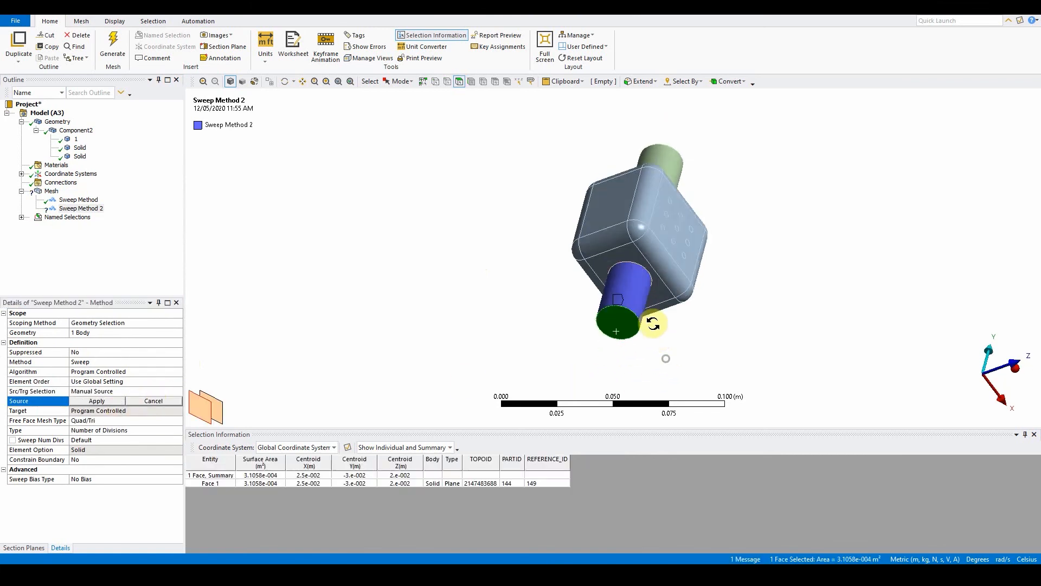
pyautogui.click(119, 401)
# Step: Insert an Inflation control scoped to the two cylinder end faces
pyautogui.moveTo(532, 356); pyautogui.dragTo(486, 395, button='middle')
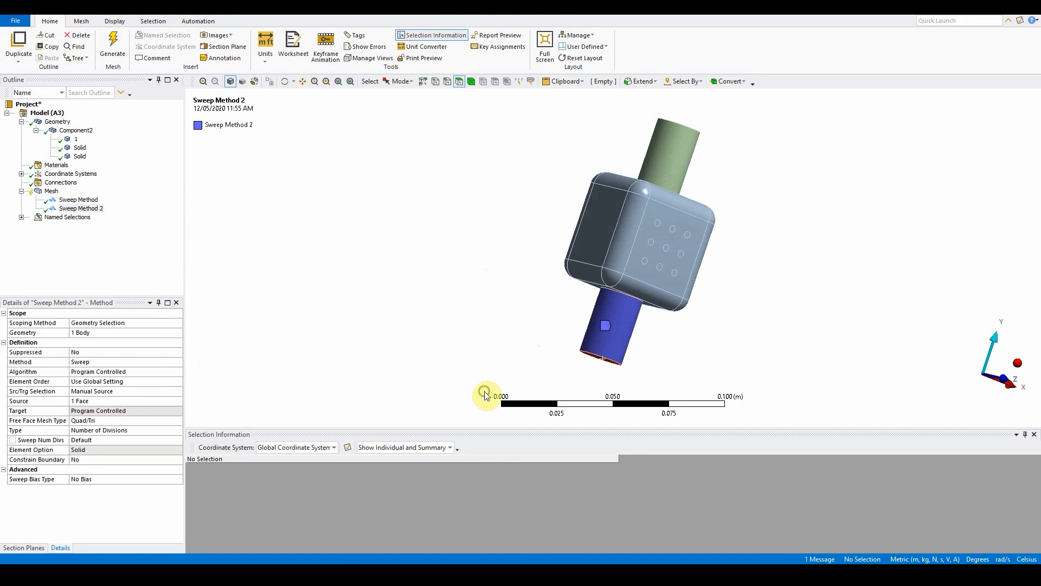
pyautogui.moveTo(450, 327); pyautogui.dragTo(453, 349, button='middle')
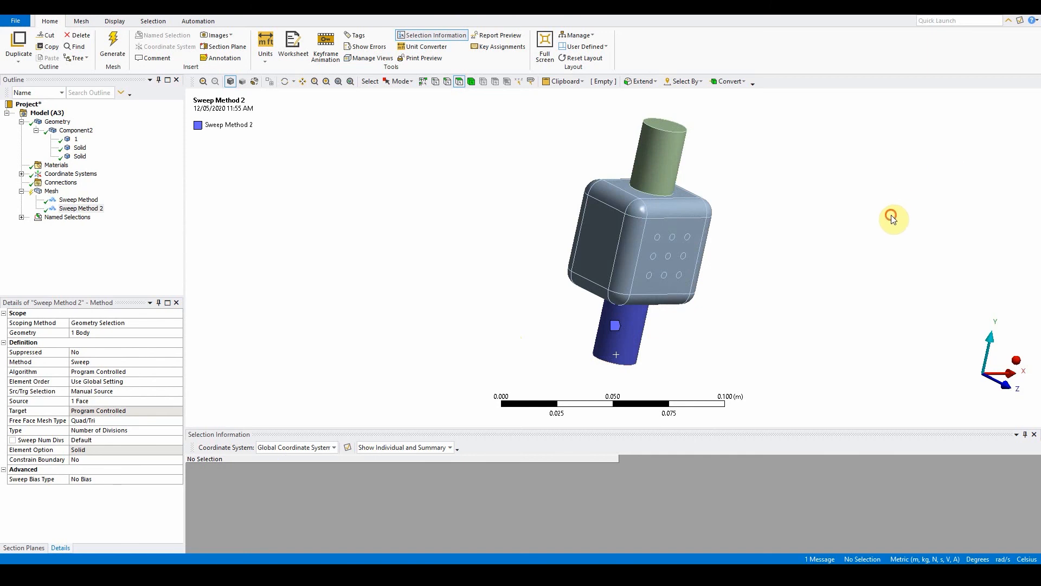
pyautogui.click(668, 127)
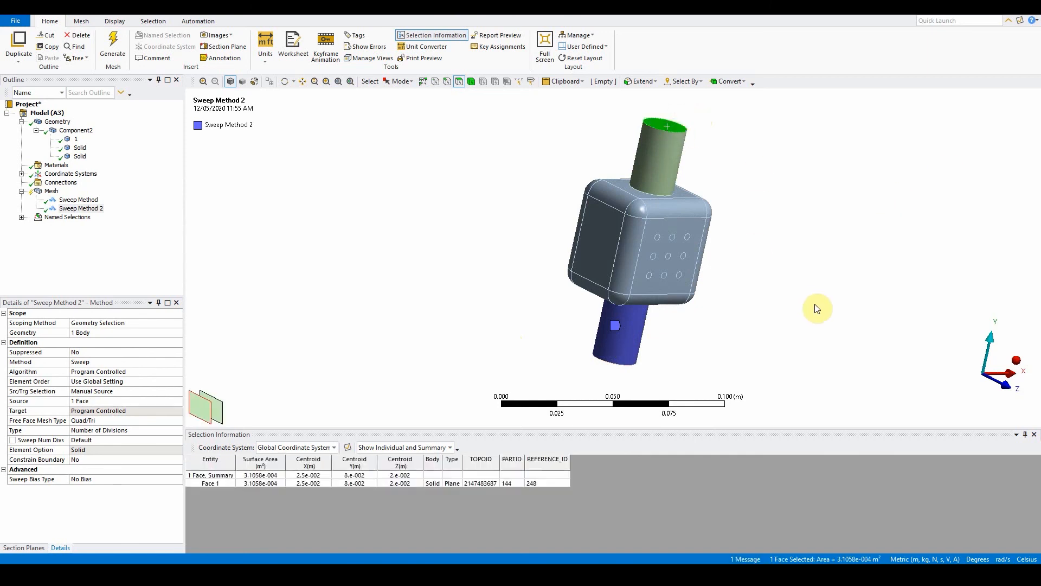
pyautogui.moveTo(813, 304); pyautogui.dragTo(694, 328, button='middle')
pyautogui.keyDown('ctrl'); pyautogui.click(626, 307); pyautogui.keyUp('ctrl')
pyautogui.rightClick(652, 146)
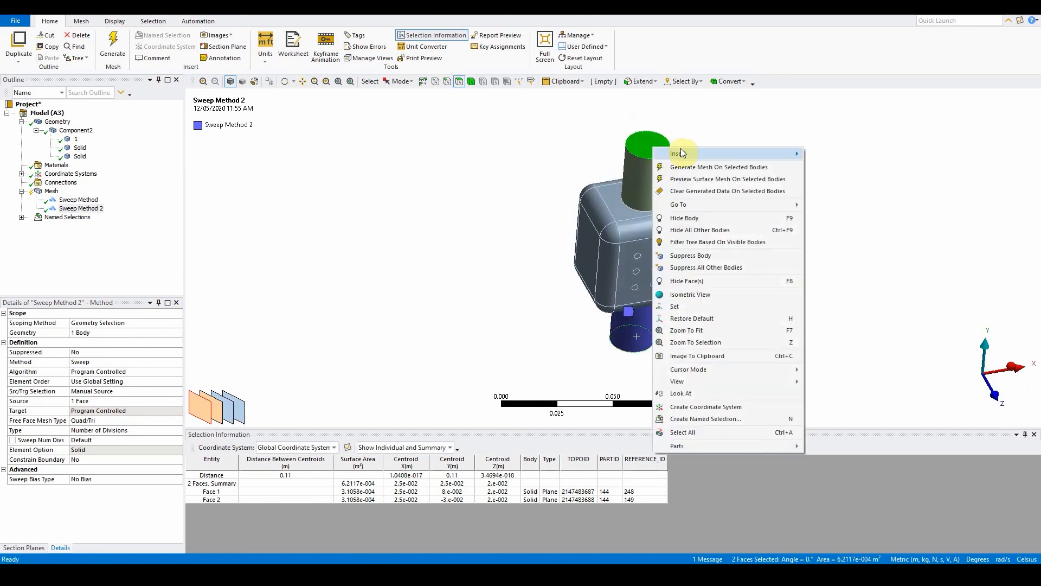
pyautogui.moveTo(681, 152)
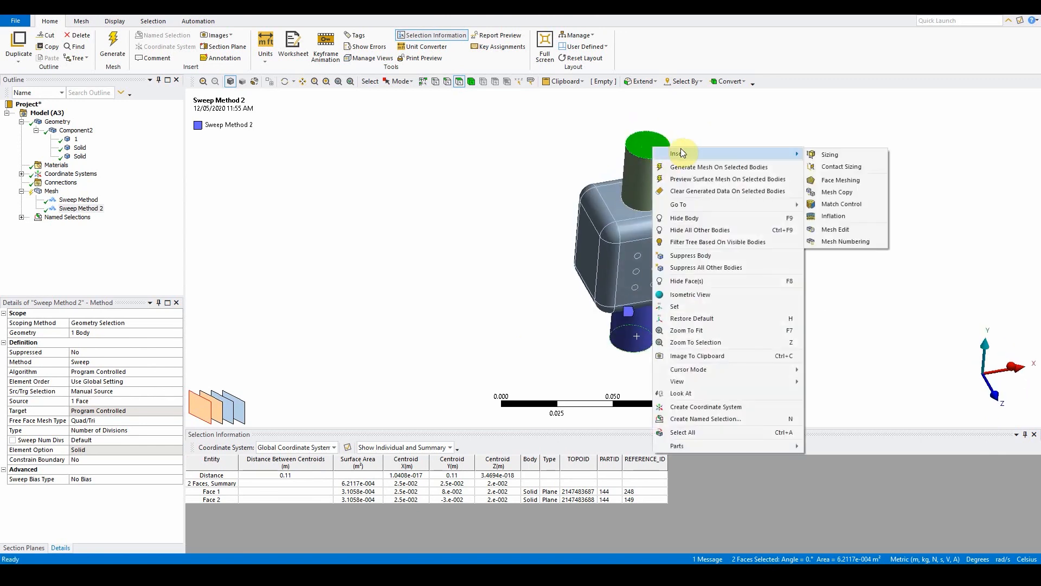
pyautogui.click(848, 216)
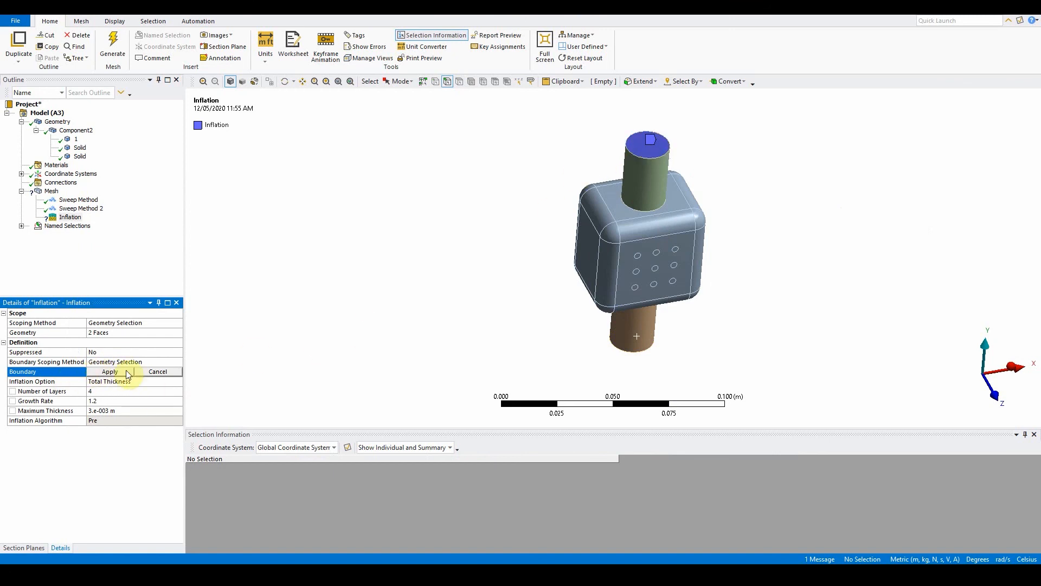
# Step: Set the inflation boundary to the circular edges of the top and bottom end faces
pyautogui.click(639, 157)
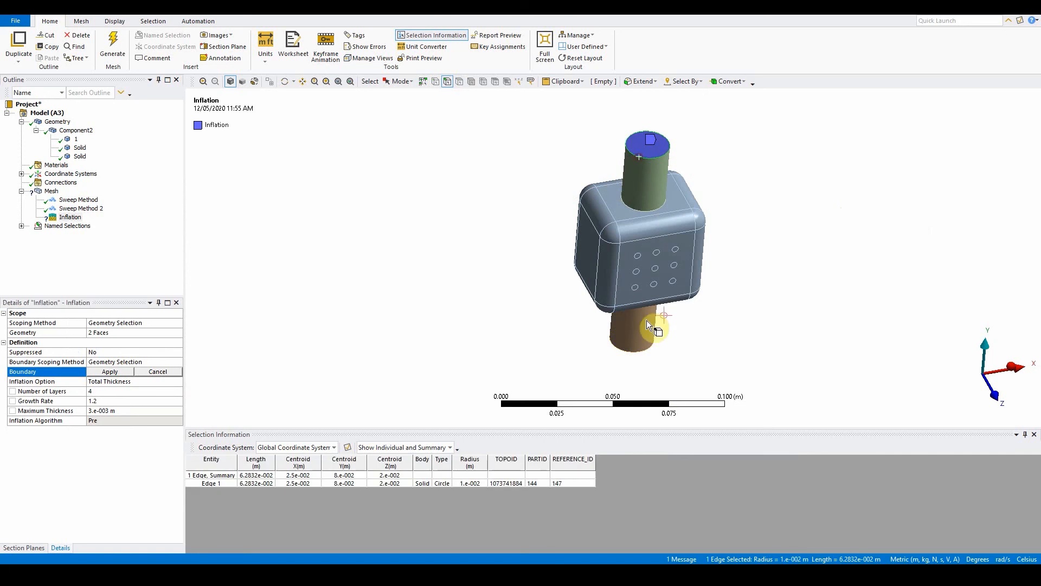
pyautogui.keyDown('ctrl'); pyautogui.click(638, 355); pyautogui.keyUp('ctrl')
pyautogui.click(116, 371)
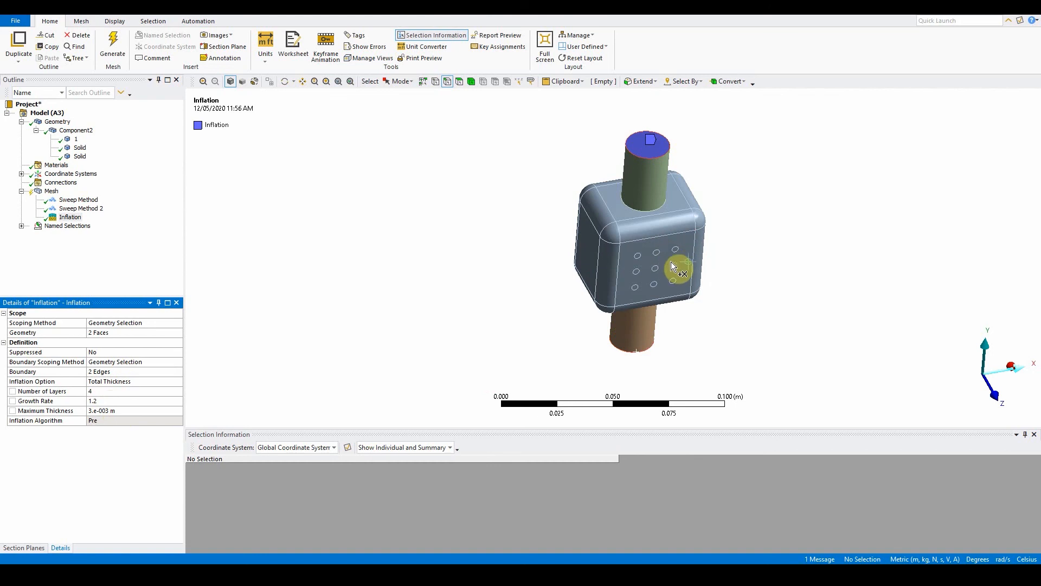
# Step: Switch to body selection and insert a second Inflation control on the central cube body
pyautogui.click(471, 81)
pyautogui.click(618, 255)
pyautogui.rightClick(619, 257)
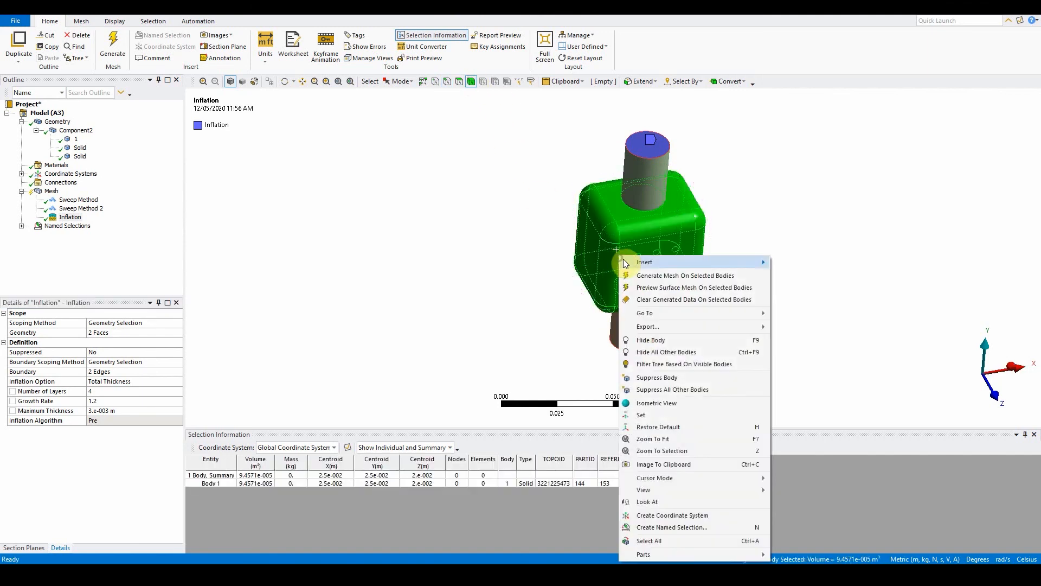
pyautogui.moveTo(679, 263)
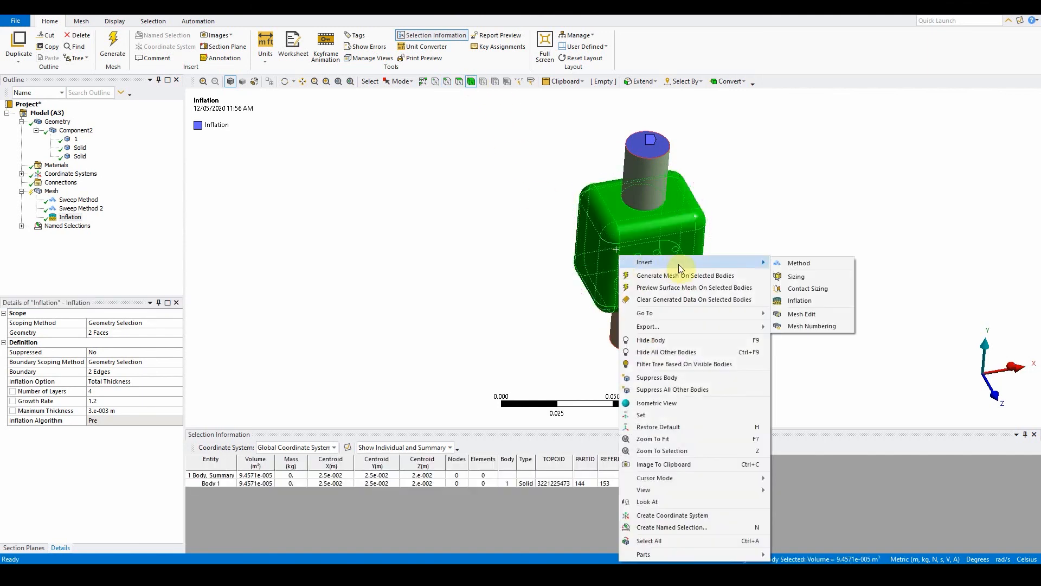
pyautogui.click(828, 301)
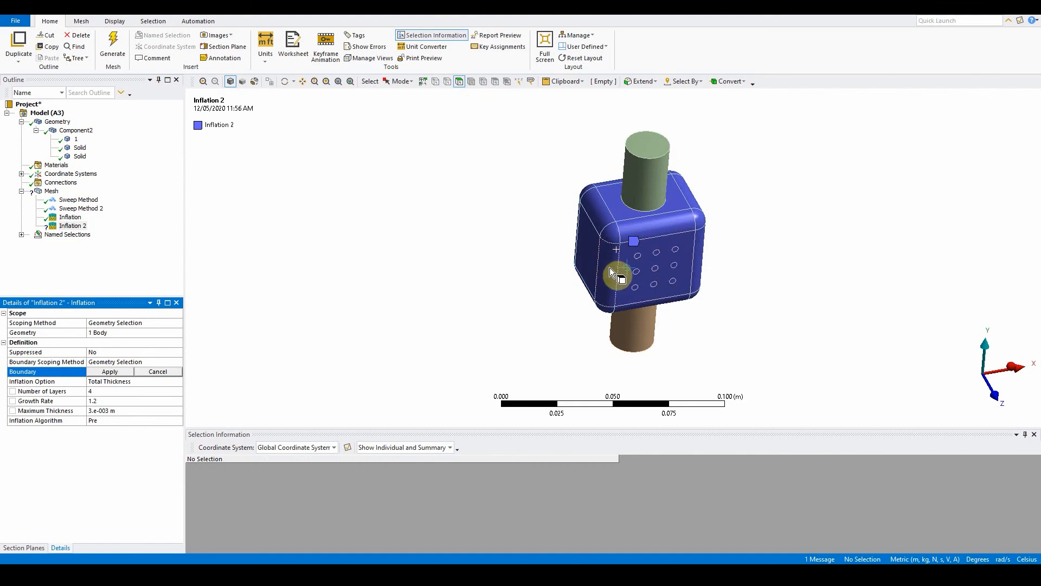
# Step: Box-select all of the cube's faces and apply them as the second inflation's boundary
pyautogui.click(749, 267)
pyautogui.moveTo(750, 269); pyautogui.dragTo(702, 230, button='middle')
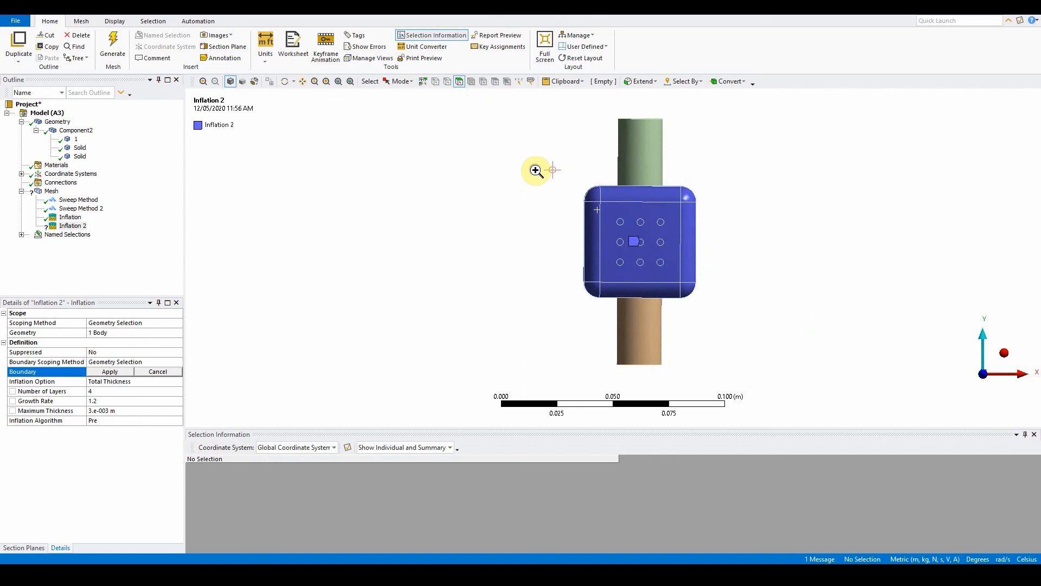
pyautogui.moveTo(537, 164); pyautogui.dragTo(753, 312)
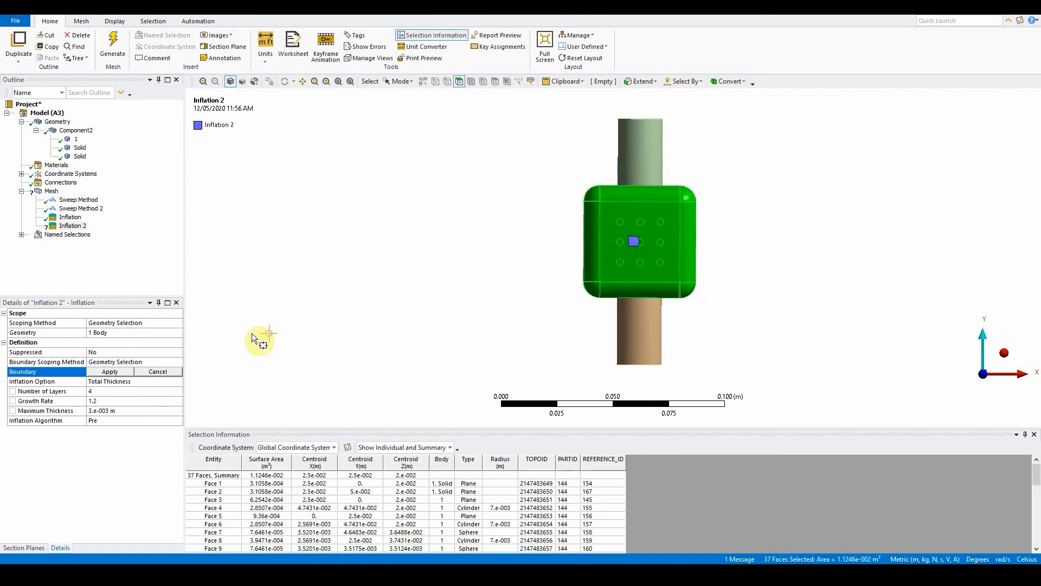
pyautogui.click(128, 374)
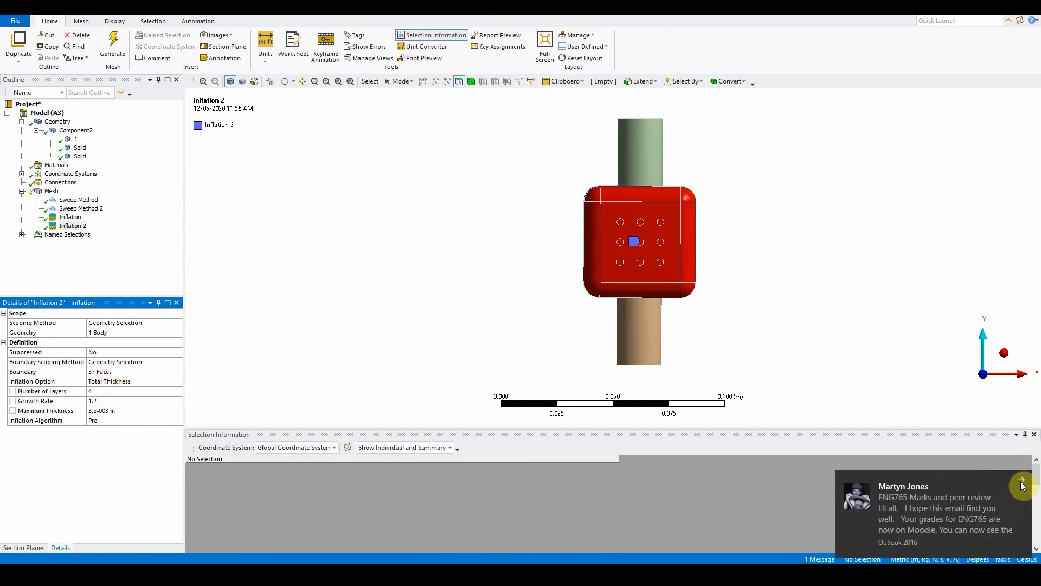
# Step: Review the boundary faces selected for the second inflation
pyautogui.click(1022, 484)
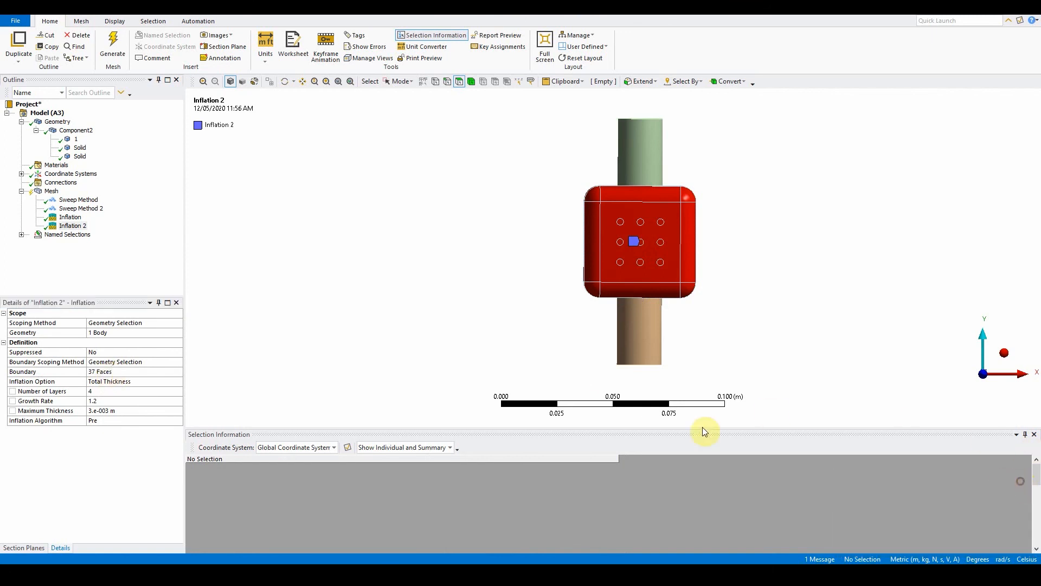
pyautogui.click(109, 373)
pyautogui.moveTo(581, 263); pyautogui.dragTo(616, 292, button='middle')
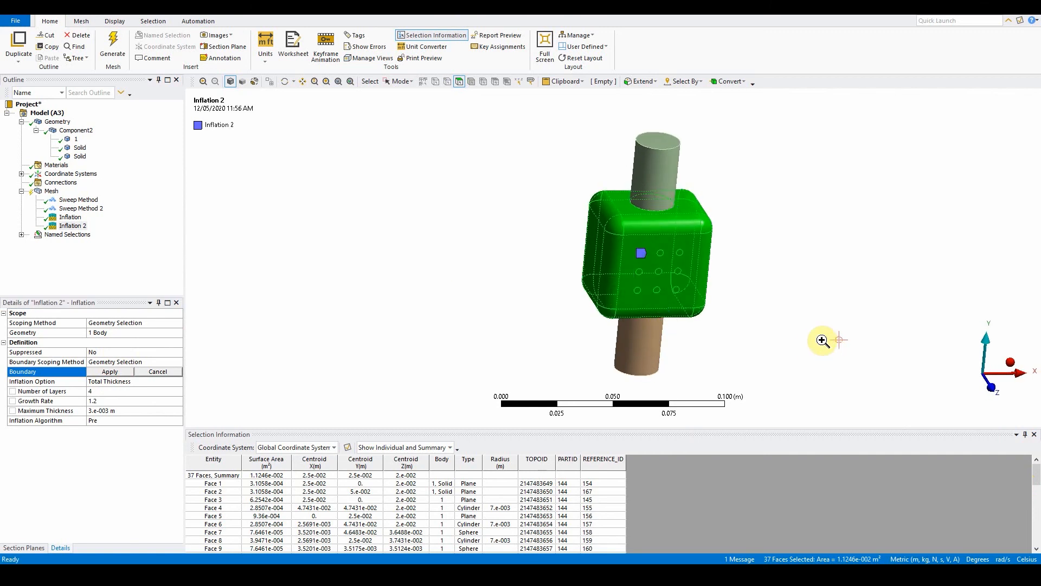
# Step: Hide the two cylinder bodies so only the central cube body is displayed
pyautogui.click(76, 139)
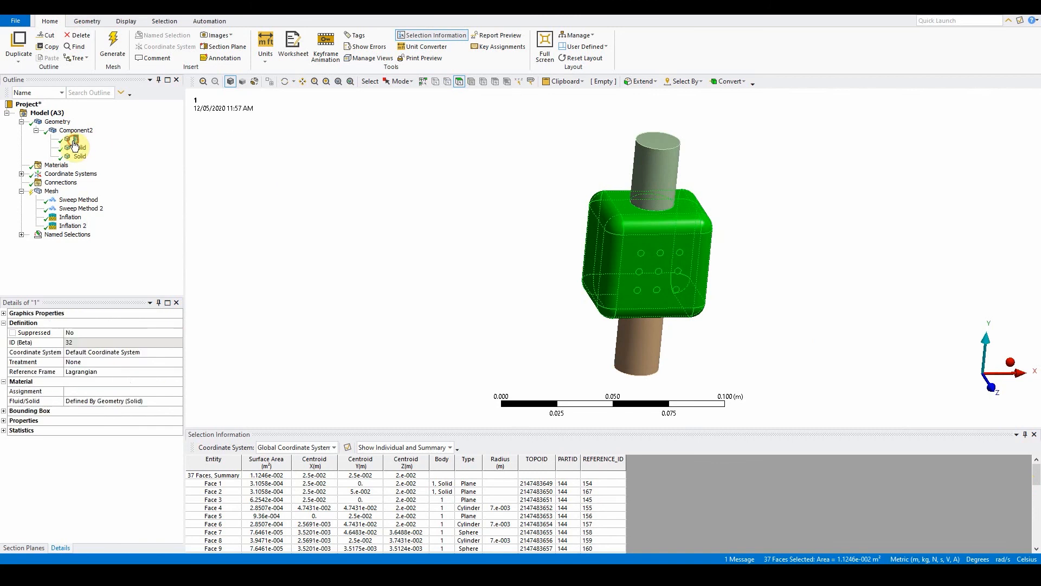
pyautogui.click(80, 148)
pyautogui.click(80, 157)
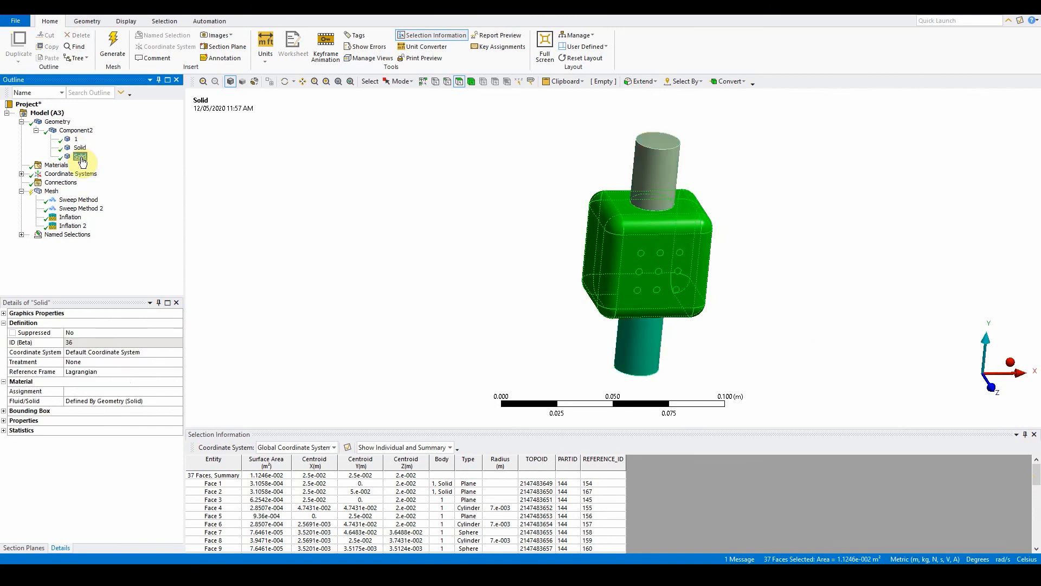
pyautogui.rightClick(82, 161)
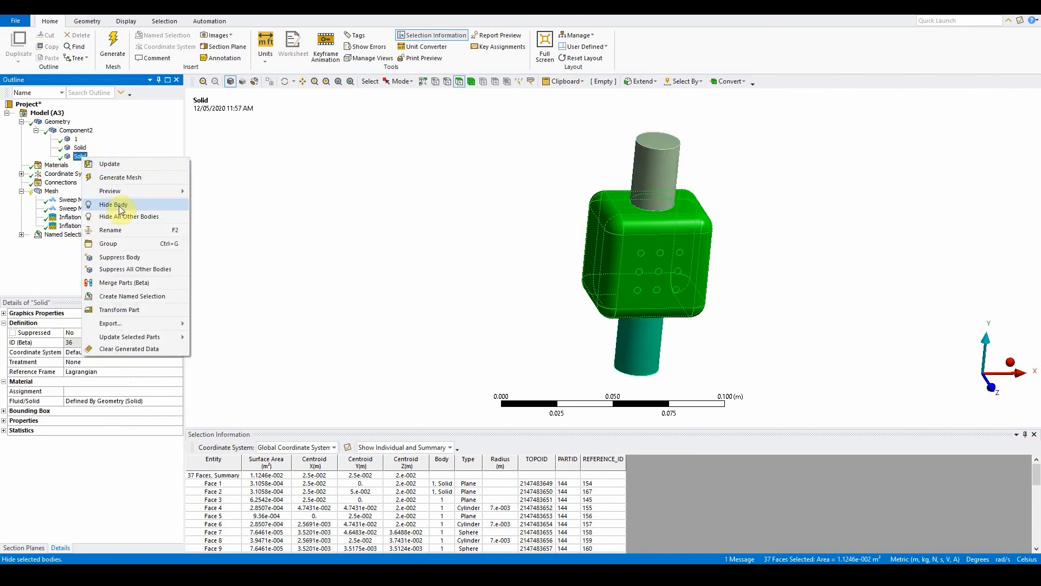
pyautogui.click(106, 190)
pyautogui.click(80, 148)
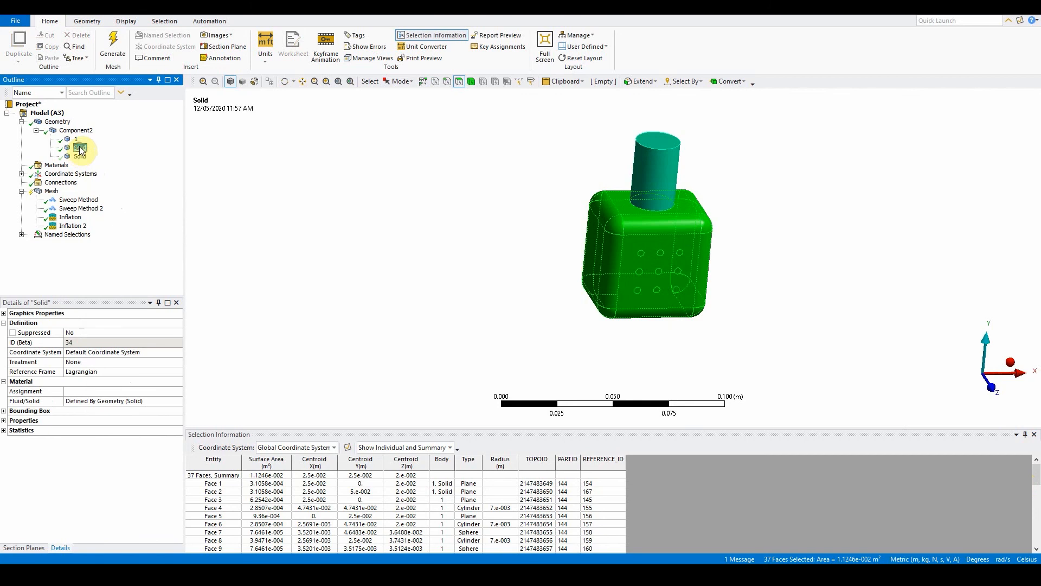
pyautogui.rightClick(80, 148)
pyautogui.click(111, 194)
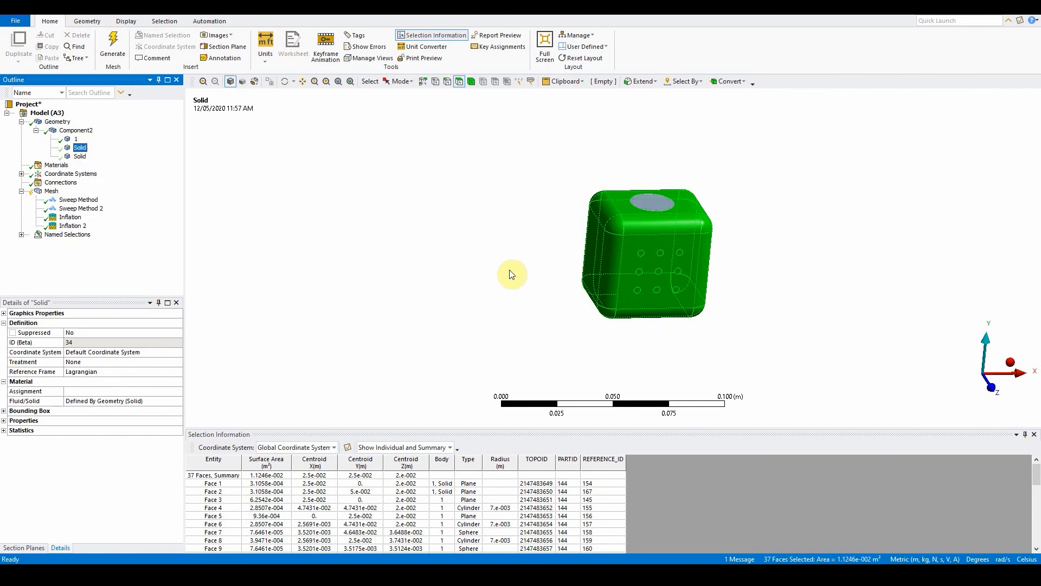
# Step: Box-select all of the cube's faces again and reapply them as the second inflation's boundary
pyautogui.moveTo(512, 274)
pyautogui.mouseDown(button='middle')
pyautogui.moveTo(528, 227)
pyautogui.moveTo(483, 282)
pyautogui.moveTo(434, 278)
pyautogui.moveTo(483, 259)
pyautogui.moveTo(611, 270)
pyautogui.moveTo(506, 262)
pyautogui.mouseUp(button='middle')
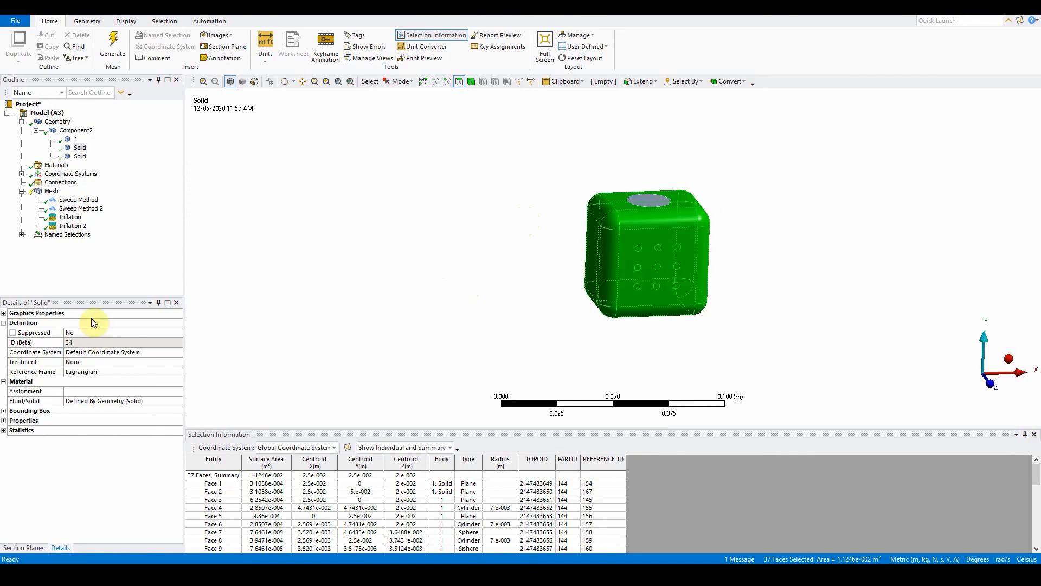
pyautogui.click(73, 225)
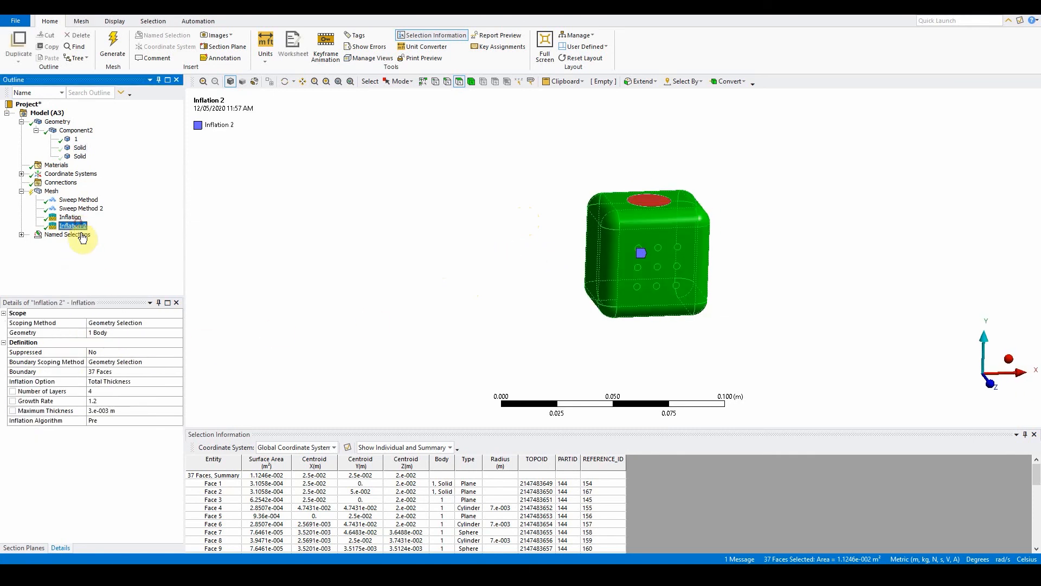
pyautogui.click(115, 373)
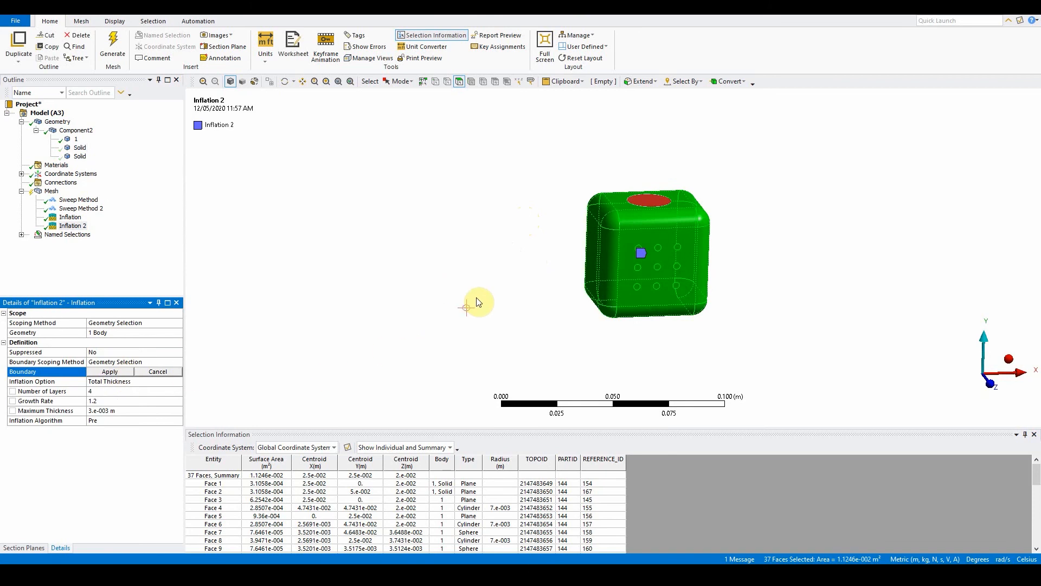
pyautogui.moveTo(533, 158); pyautogui.dragTo(779, 372)
pyautogui.click(130, 372)
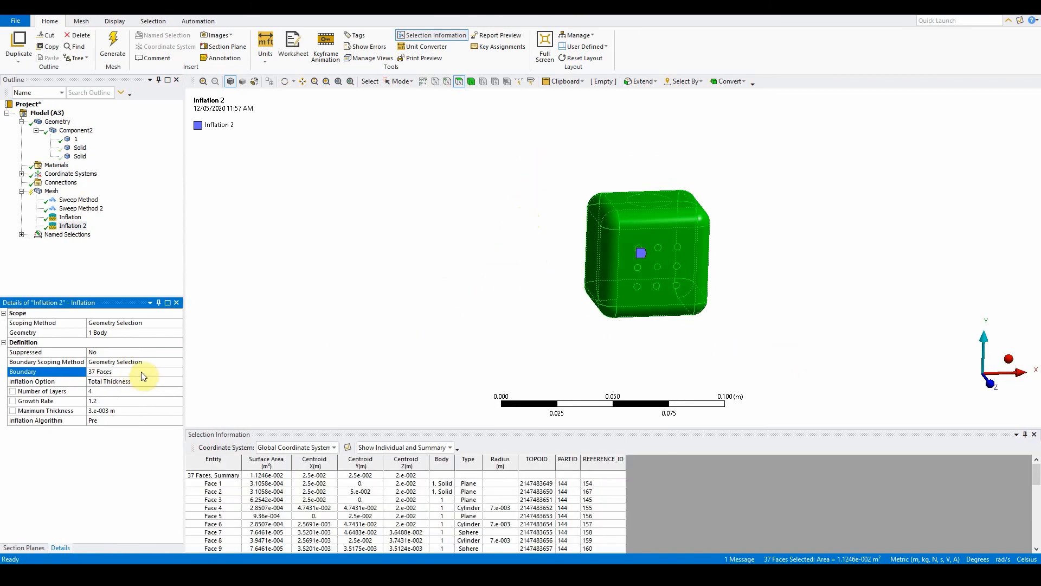
# Step: Remove the top circular face from the second inflation's boundary selection and apply it
pyautogui.click(143, 371)
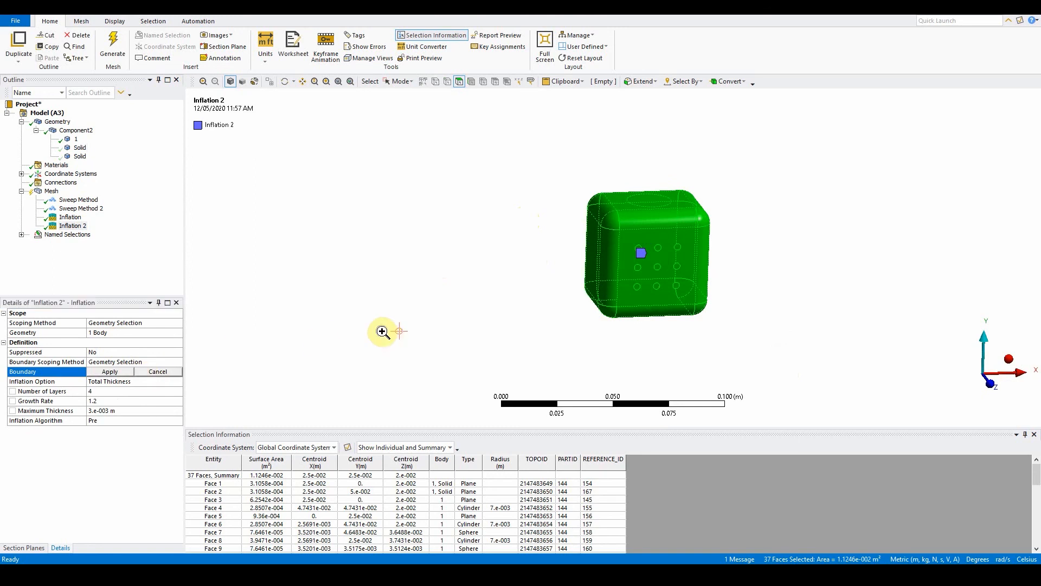
pyautogui.keyDown('ctrl'); pyautogui.click(652, 200); pyautogui.keyUp('ctrl')
pyautogui.moveTo(666, 311); pyautogui.dragTo(664, 201, button='middle')
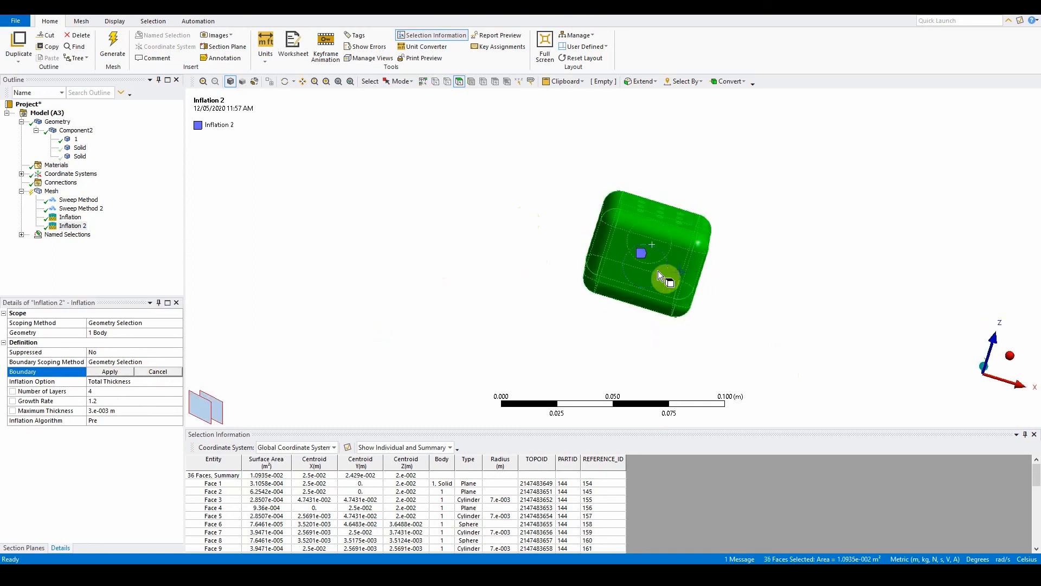
pyautogui.keyDown('ctrl'); pyautogui.click(656, 271); pyautogui.keyUp('ctrl')
pyautogui.click(118, 372)
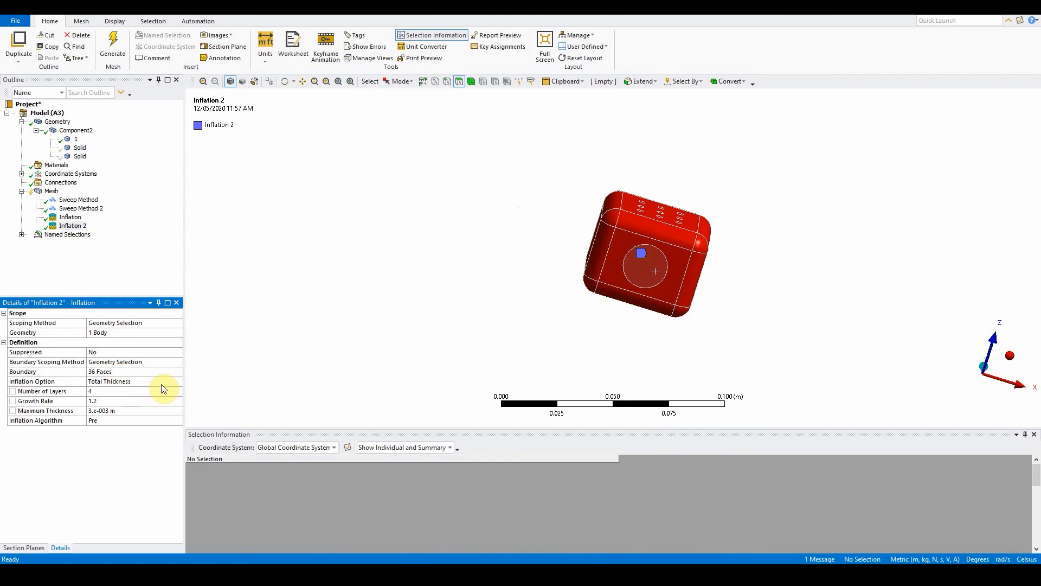
# Step: Remove the bottom circular face from the second inflation's boundary as well and apply the selection
pyautogui.click(109, 371)
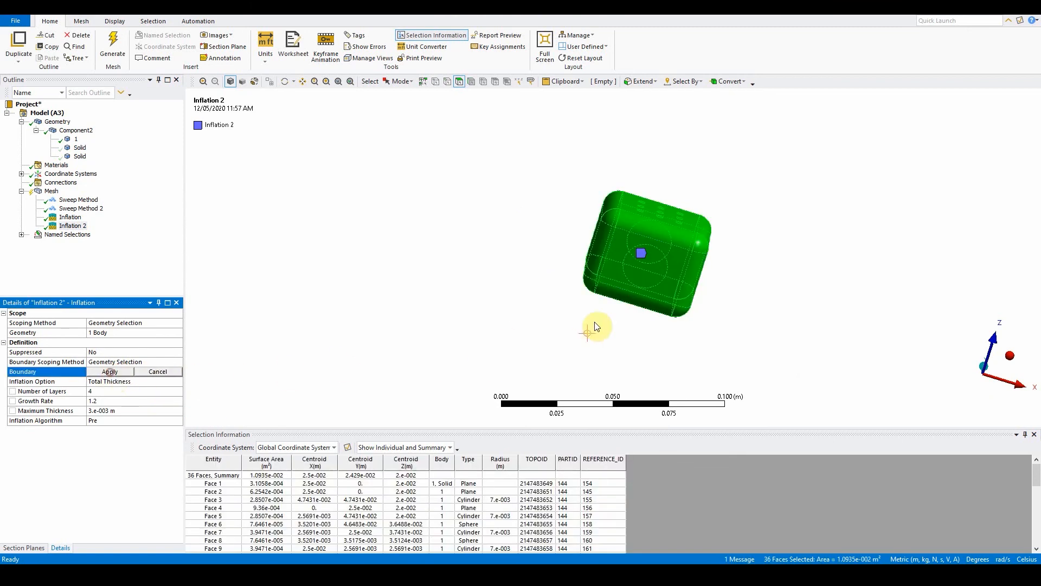
pyautogui.keyDown('ctrl'); pyautogui.click(652, 274); pyautogui.keyUp('ctrl')
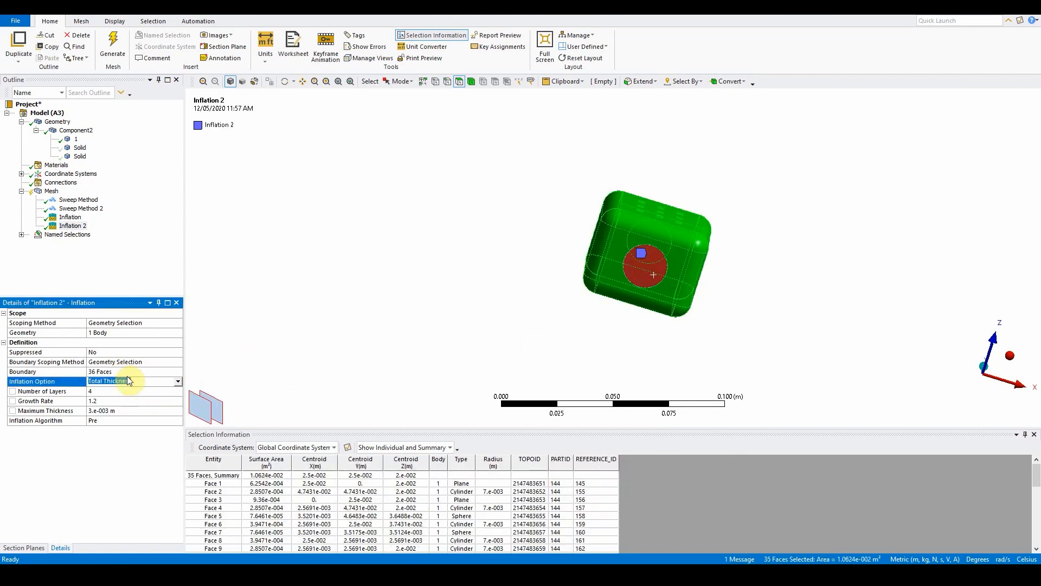
pyautogui.click(114, 372)
pyautogui.moveTo(507, 274); pyautogui.dragTo(502, 314, button='middle')
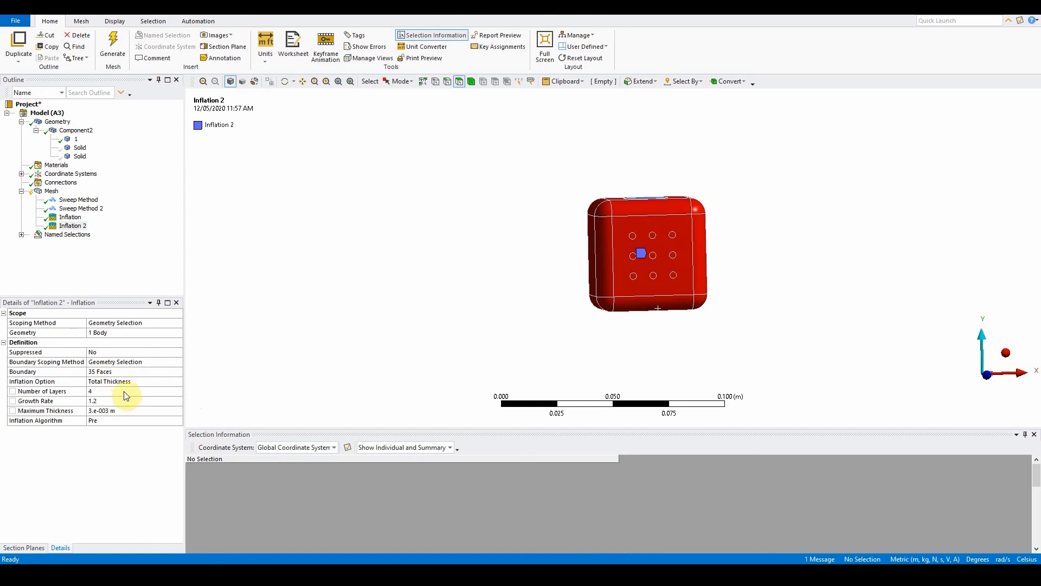
# Step: Show the two hidden cylinder bodies again
pyautogui.rightClick(80, 153)
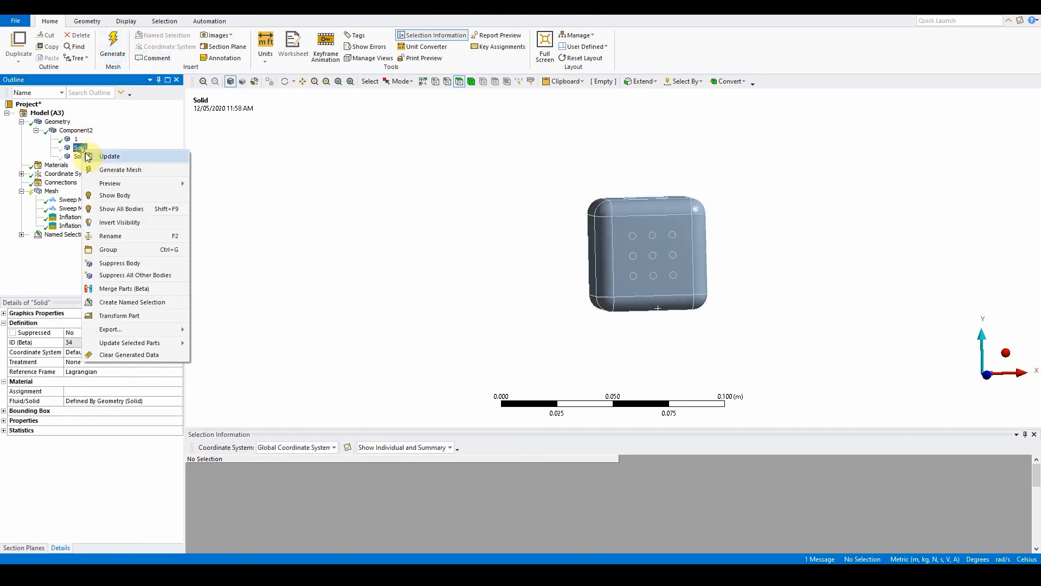
pyautogui.click(123, 198)
pyautogui.rightClick(80, 156)
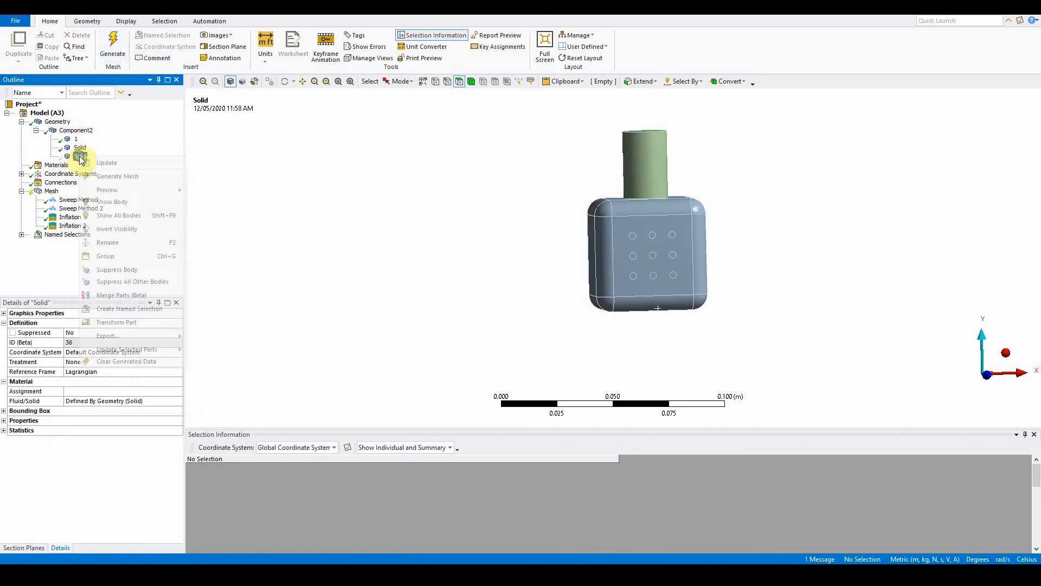
pyautogui.click(124, 200)
# Step: Generate the mesh, allowing the meshing server access through the firewall
pyautogui.click(112, 52)
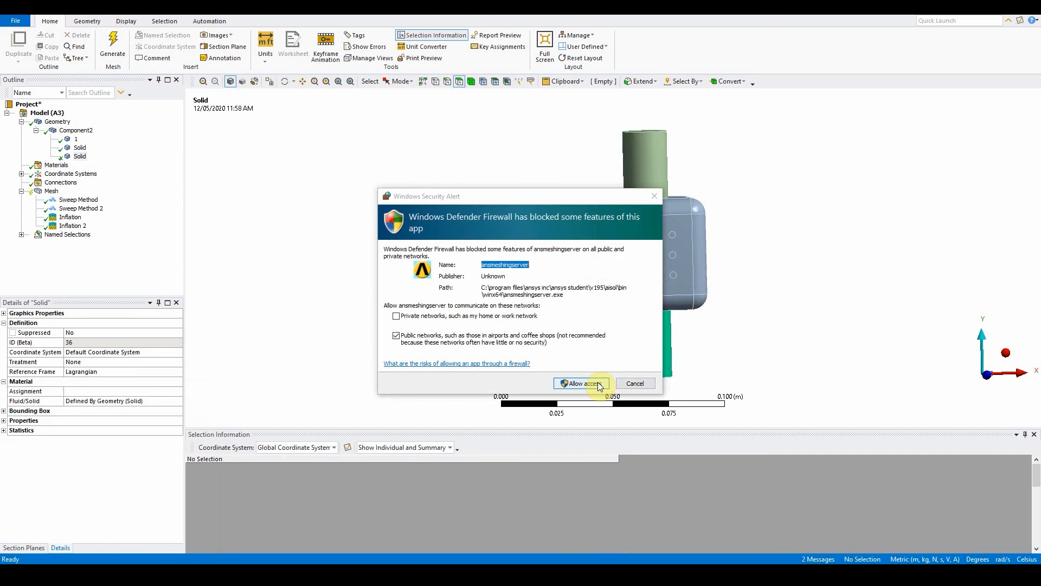
pyautogui.click(598, 382)
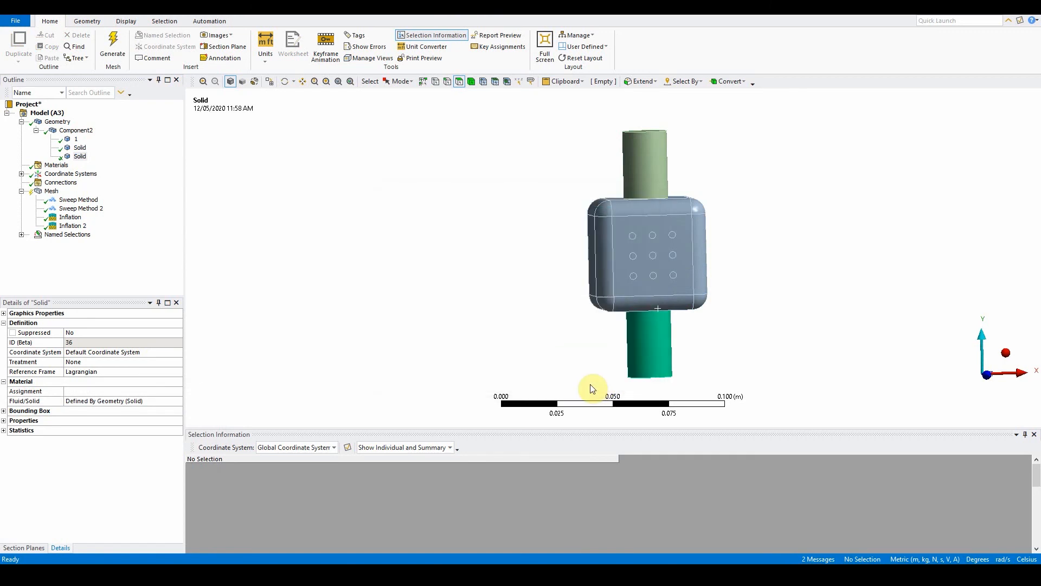
pyautogui.click(112, 43)
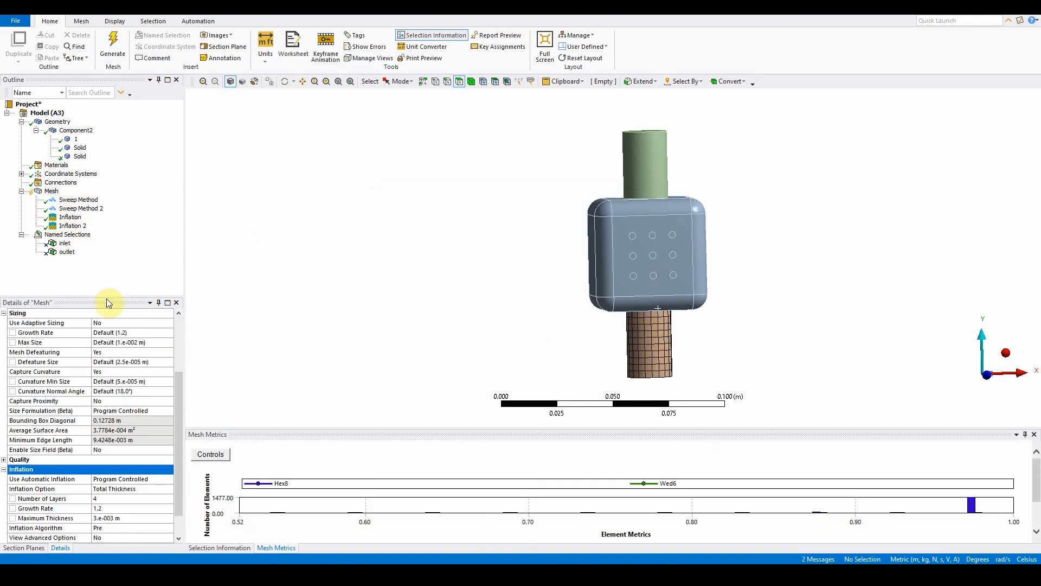
# Step: Set the mesh's Use Automatic Inflation option to None
pyautogui.moveTo(178, 382); pyautogui.dragTo(186, 404)
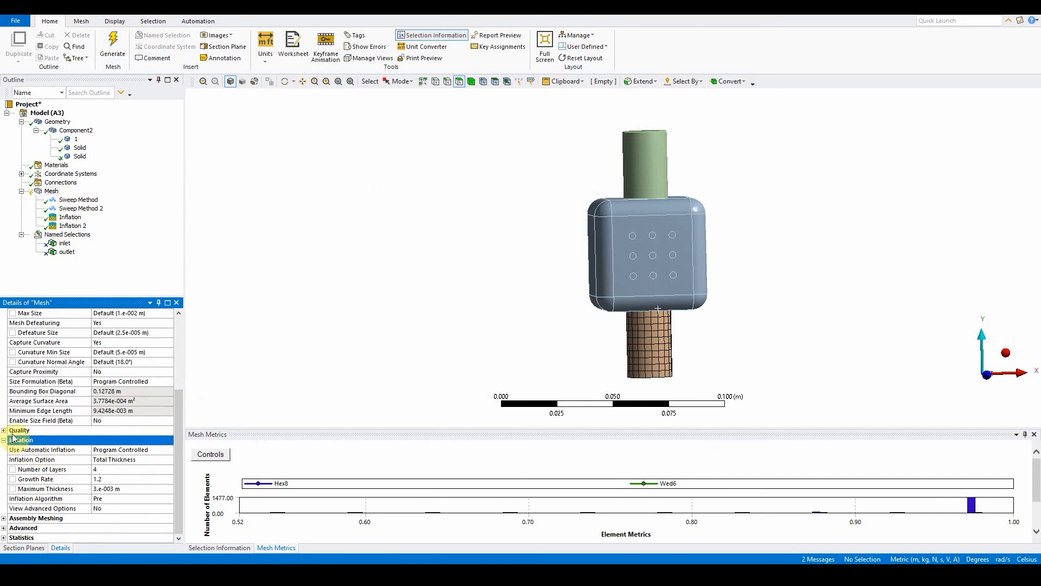
pyautogui.click(115, 454)
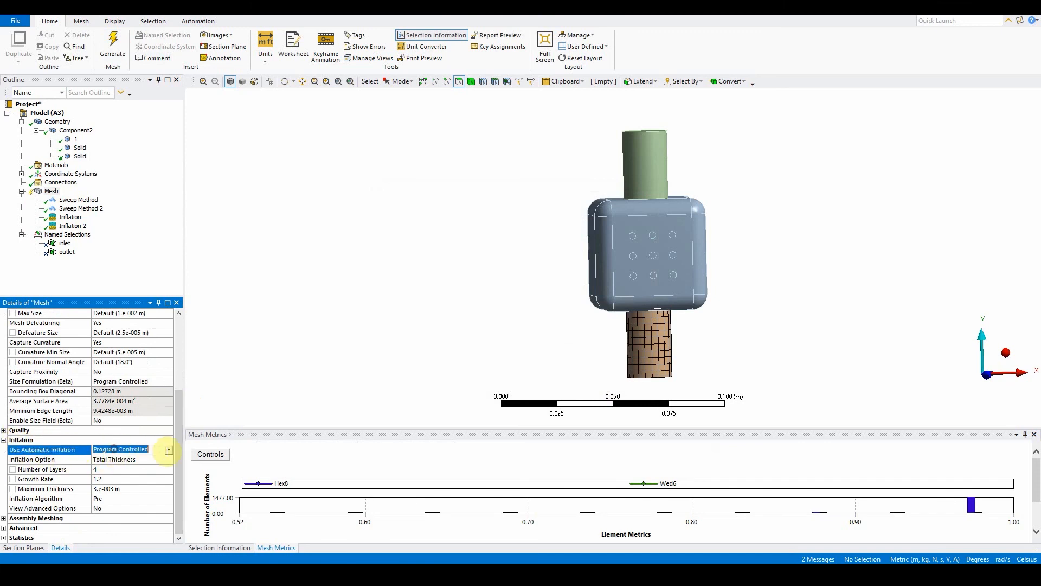
pyautogui.click(170, 449)
pyautogui.click(150, 460)
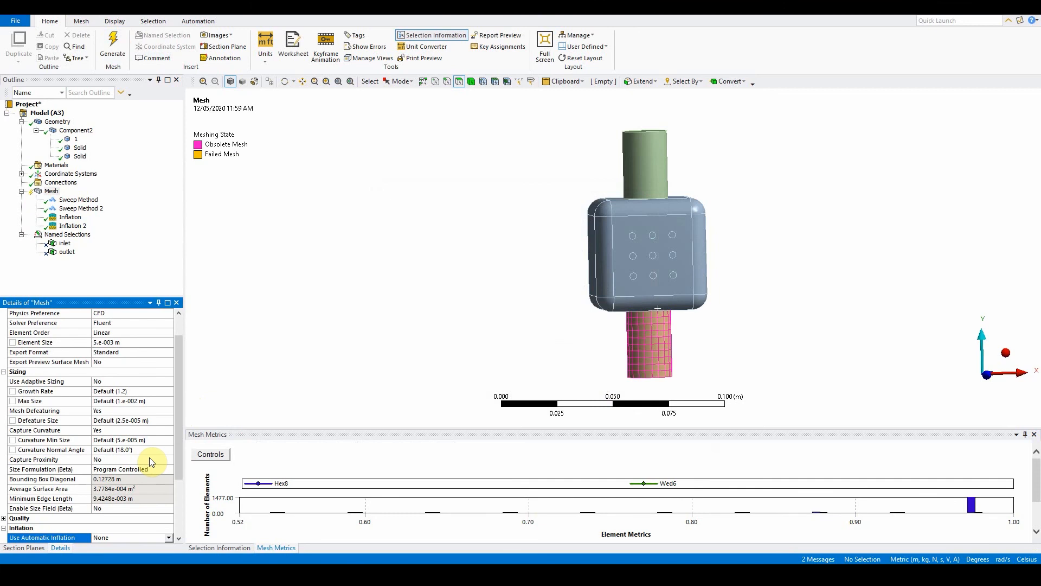
# Step: Regenerate the mesh and orbit the model to inspect the result
pyautogui.click(114, 48)
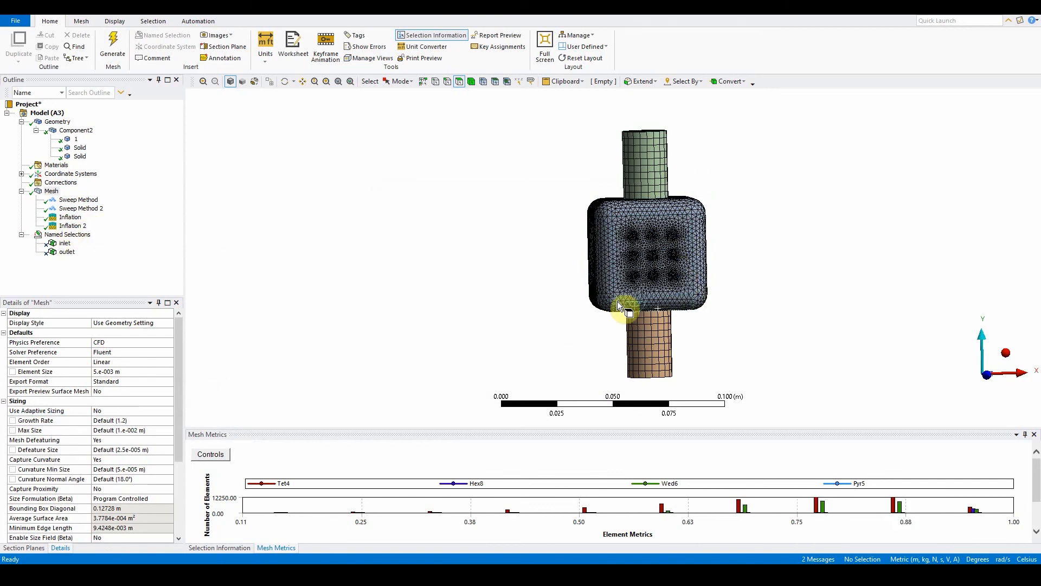
pyautogui.moveTo(615, 301); pyautogui.dragTo(658, 302, button='middle')
pyautogui.moveTo(820, 288); pyautogui.dragTo(713, 288, button='middle')
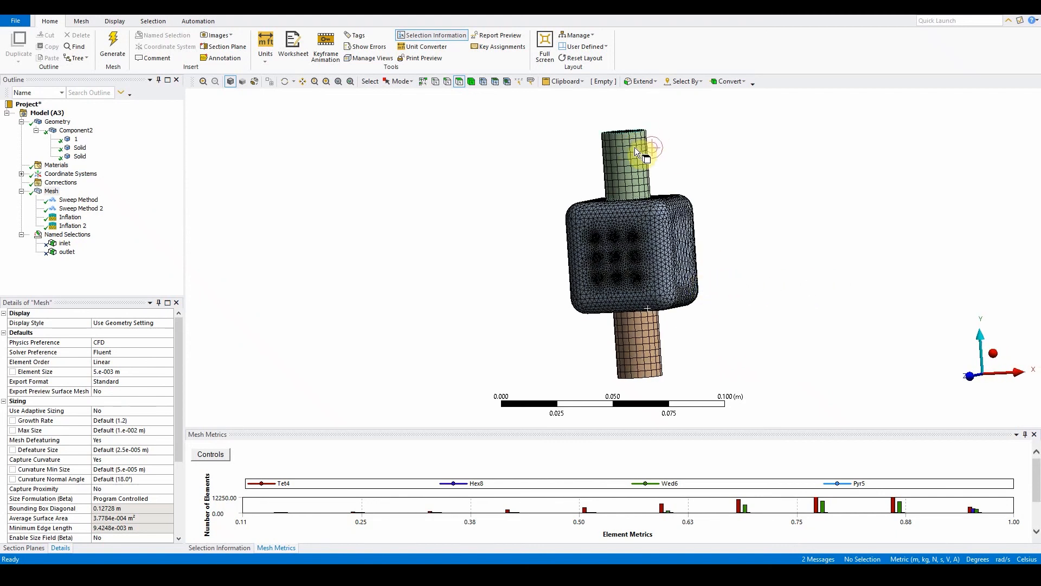
pyautogui.moveTo(674, 162); pyautogui.dragTo(680, 190, button='middle')
pyautogui.moveTo(673, 346); pyautogui.dragTo(651, 293, button='middle')
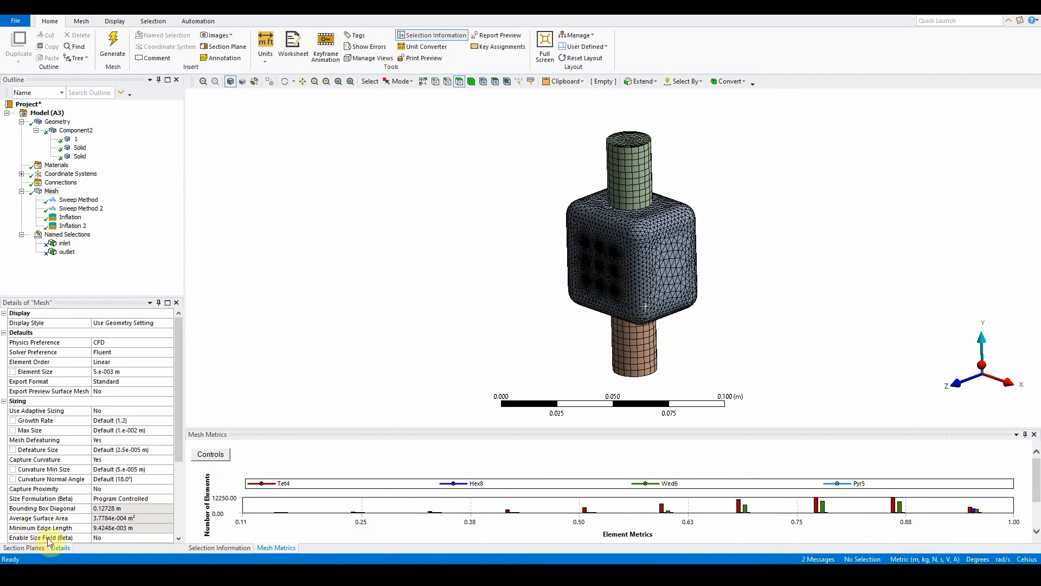
# Step: Enable Section Plane2 and orbit to inspect the mesh cross-section
pyautogui.click(24, 548)
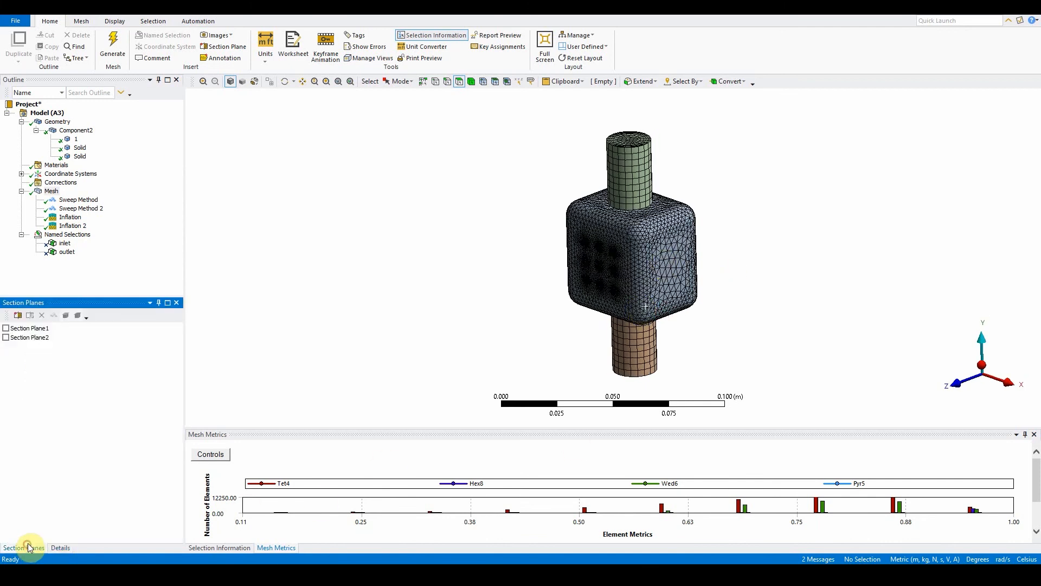
pyautogui.click(6, 337)
pyautogui.moveTo(559, 325); pyautogui.dragTo(465, 302, button='middle')
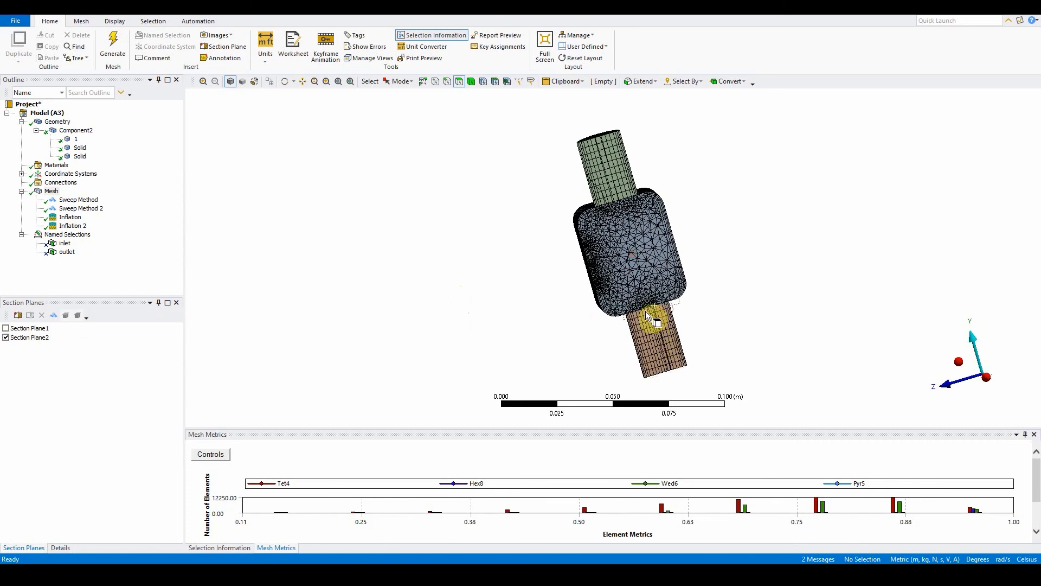
pyautogui.moveTo(682, 276); pyautogui.dragTo(662, 204)
pyautogui.moveTo(668, 209); pyautogui.dragTo(699, 282)
pyautogui.moveTo(802, 281); pyautogui.dragTo(724, 265, button='middle')
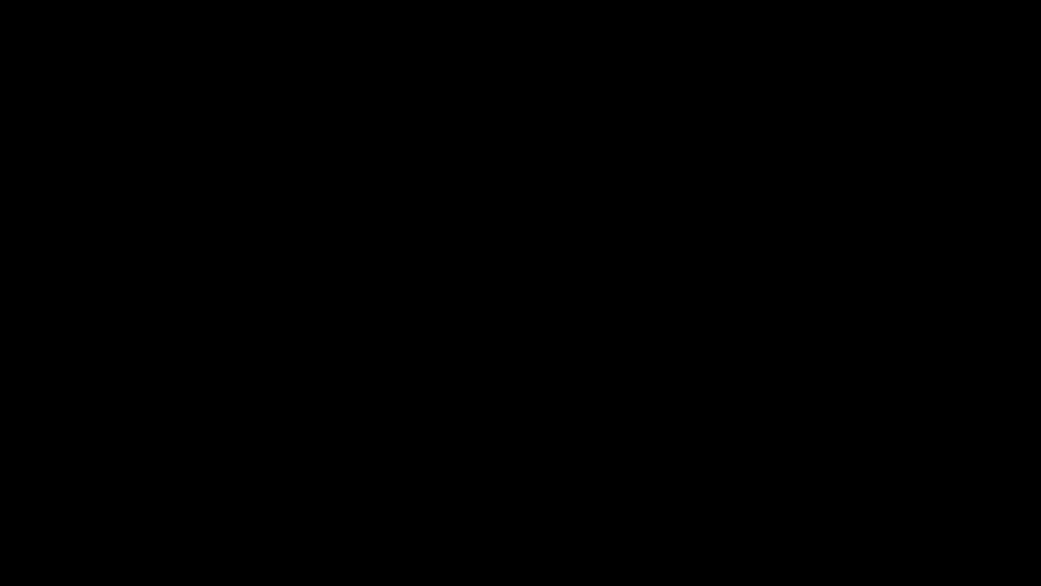